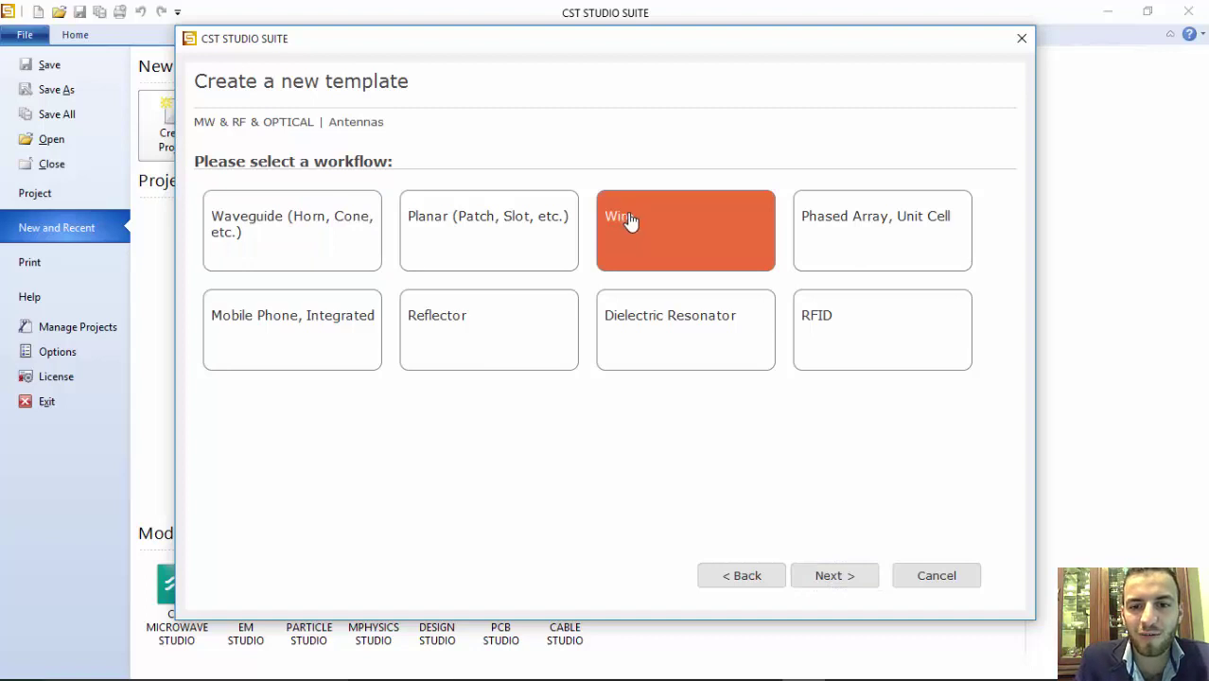
Choose the Wire antenna workflow with the Time Domain solver and accept mm, GHz, ns and Kelvin as units.
click(824, 577)
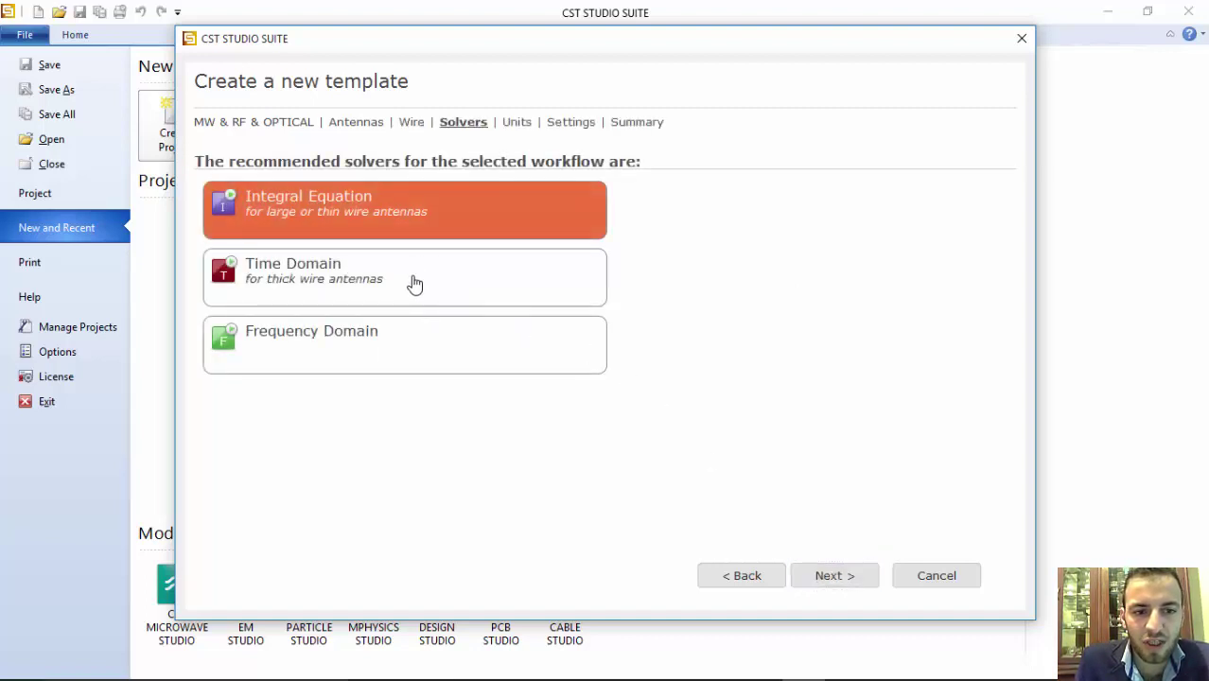
click(339, 285)
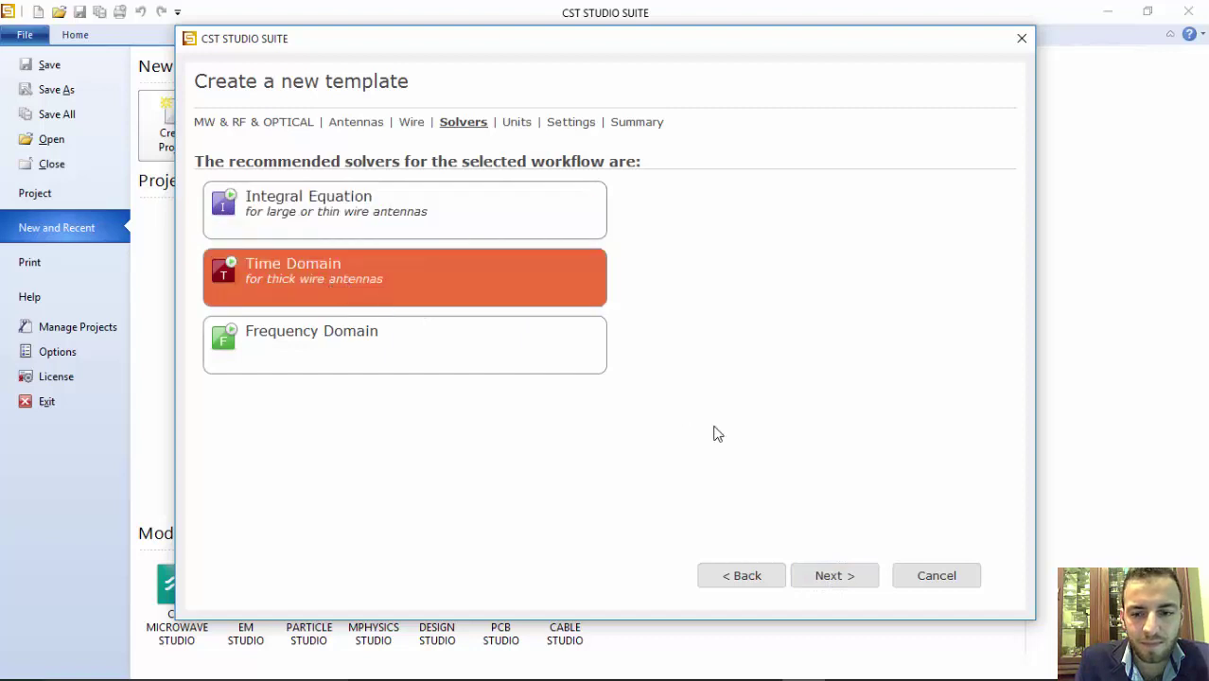
click(826, 581)
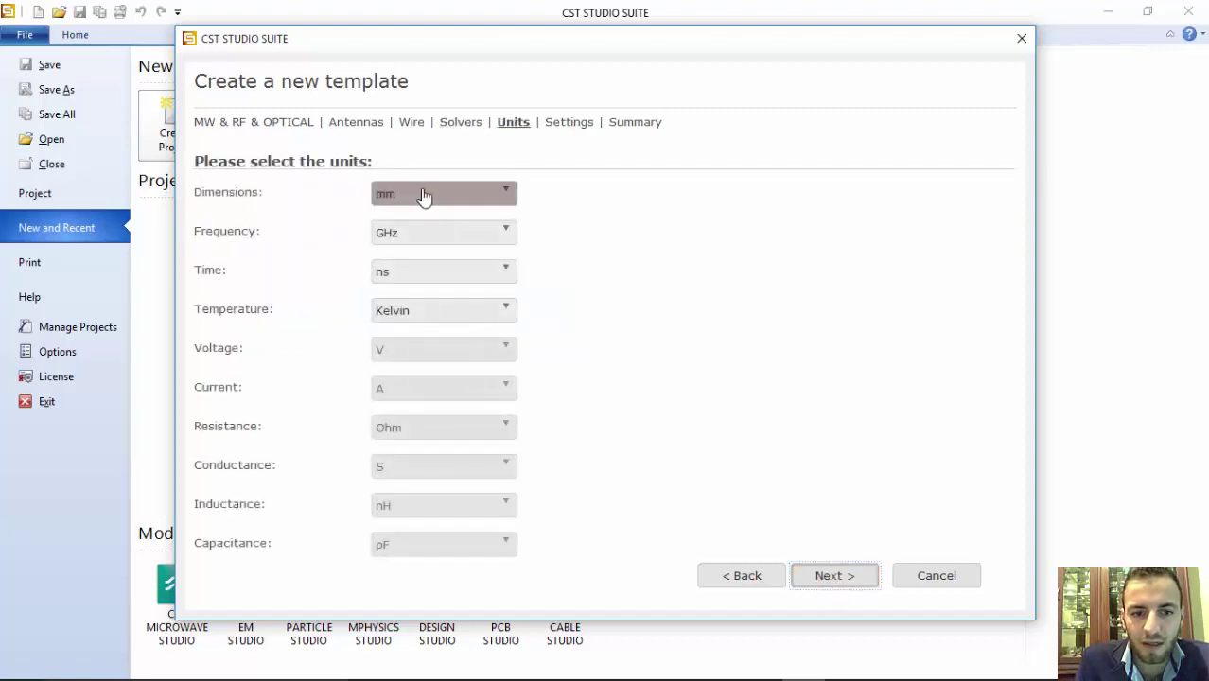
click(824, 579)
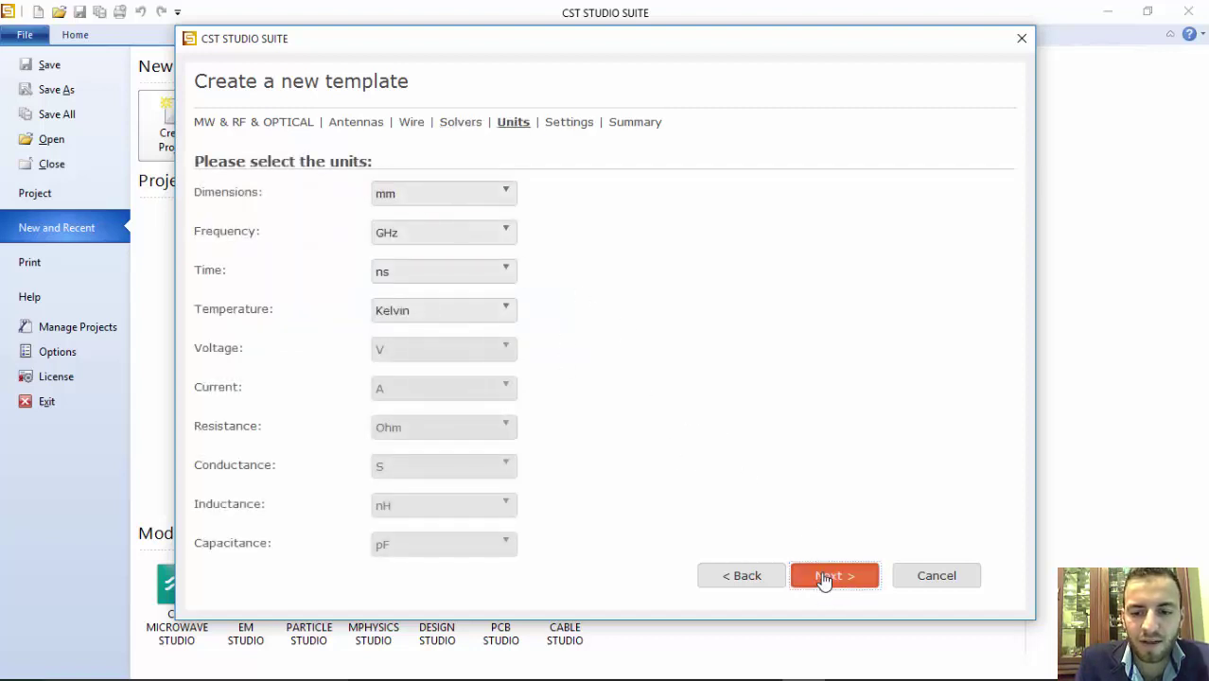
Set the frequency range to 2–3 GHz, enable E-field, H-field and Farfield monitors, and create the Antenna - Wire template.
click(418, 191)
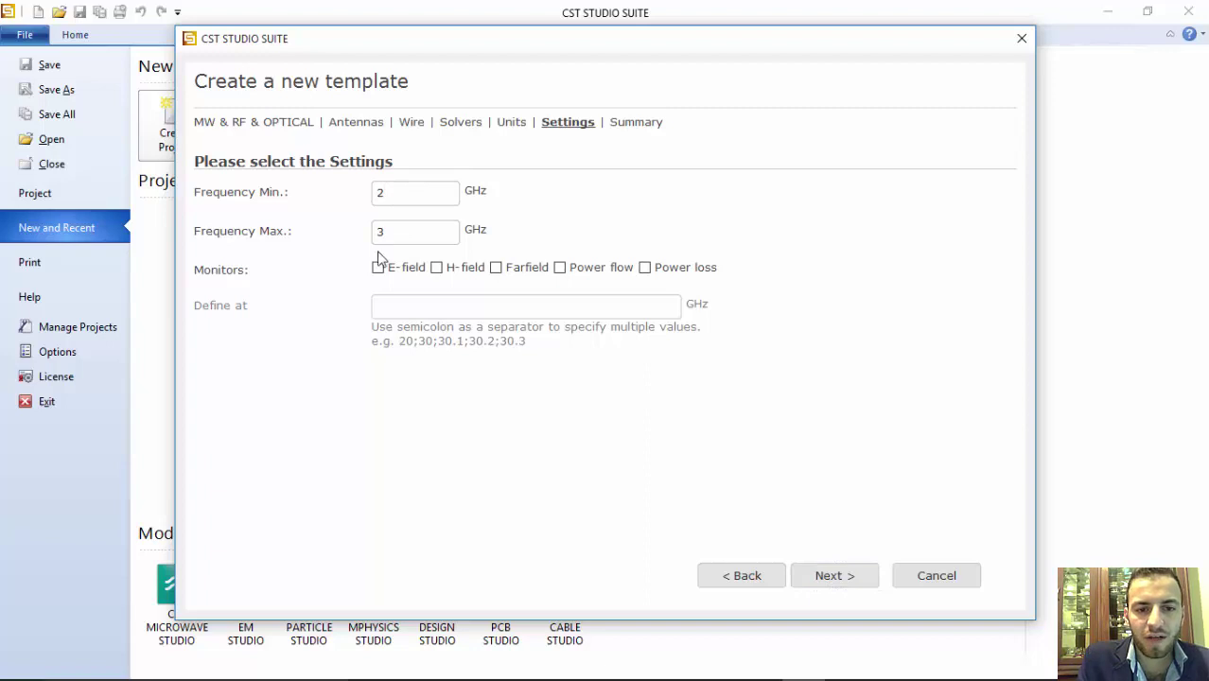
click(377, 267)
click(436, 268)
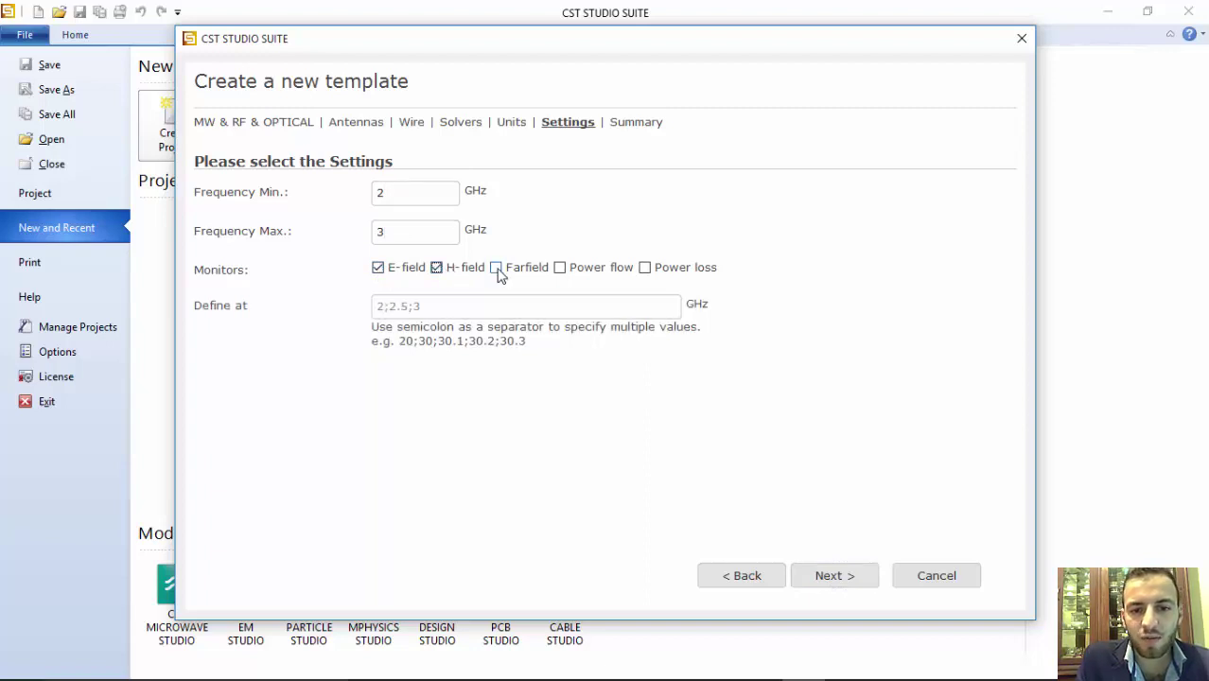
click(495, 269)
click(832, 575)
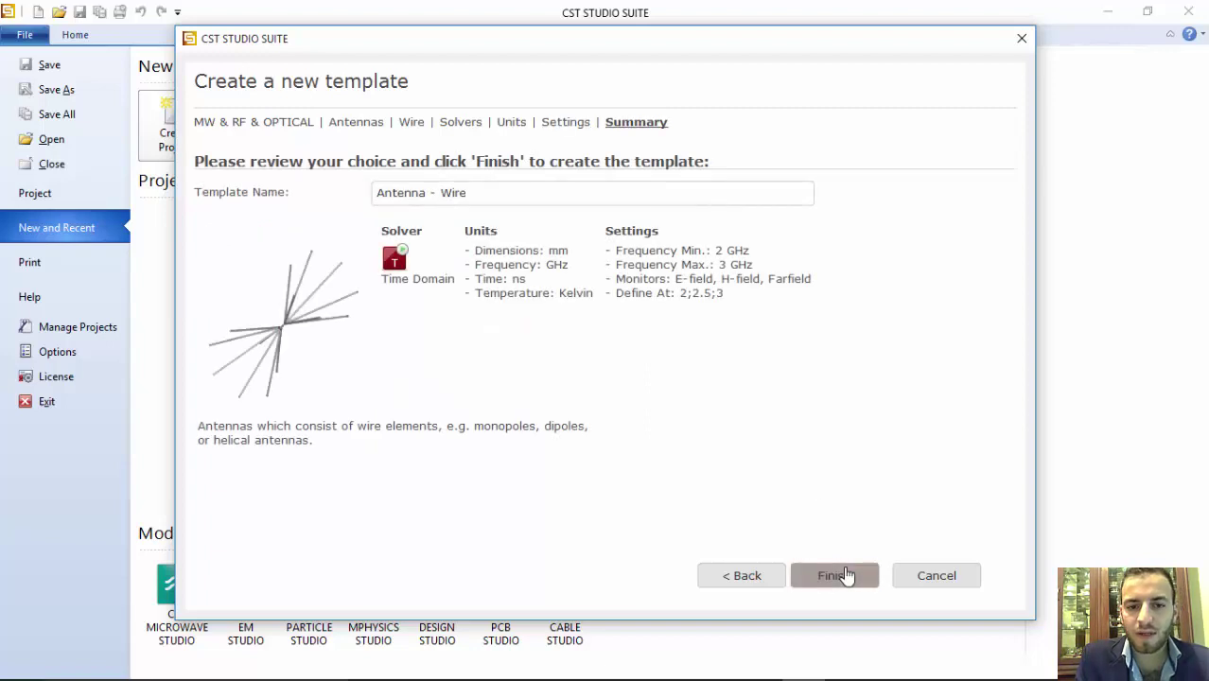
click(832, 575)
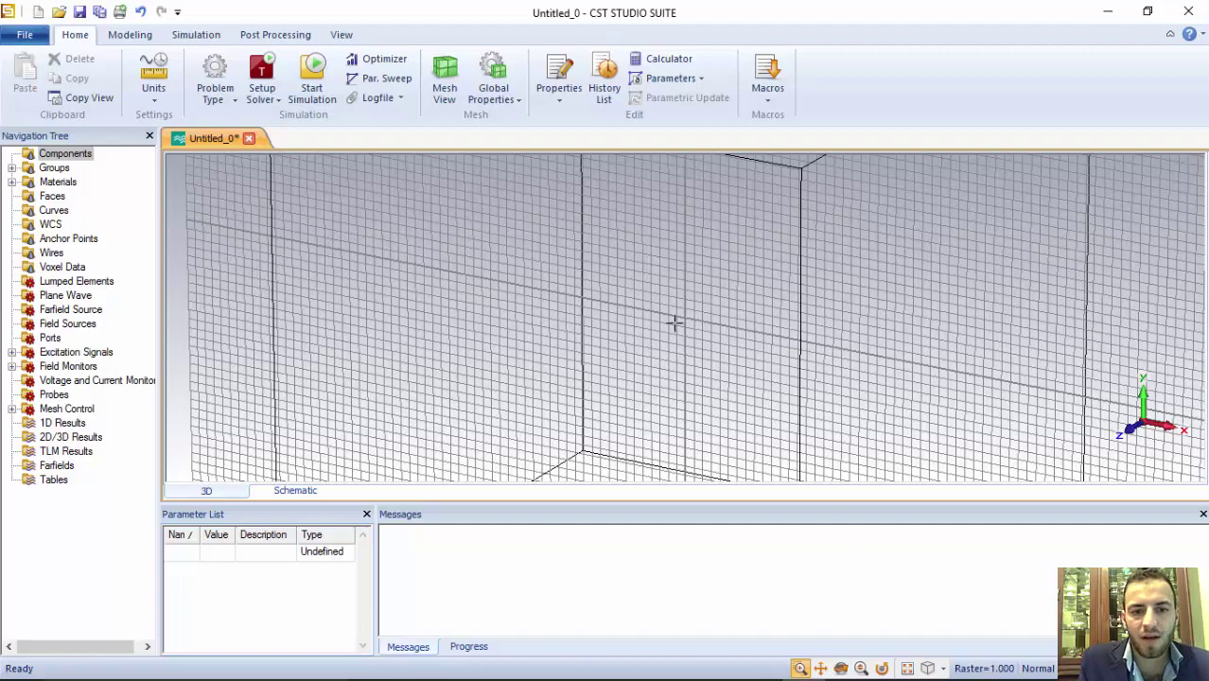
Hide the bounding box and show the axes in the 3D view.
key(space)
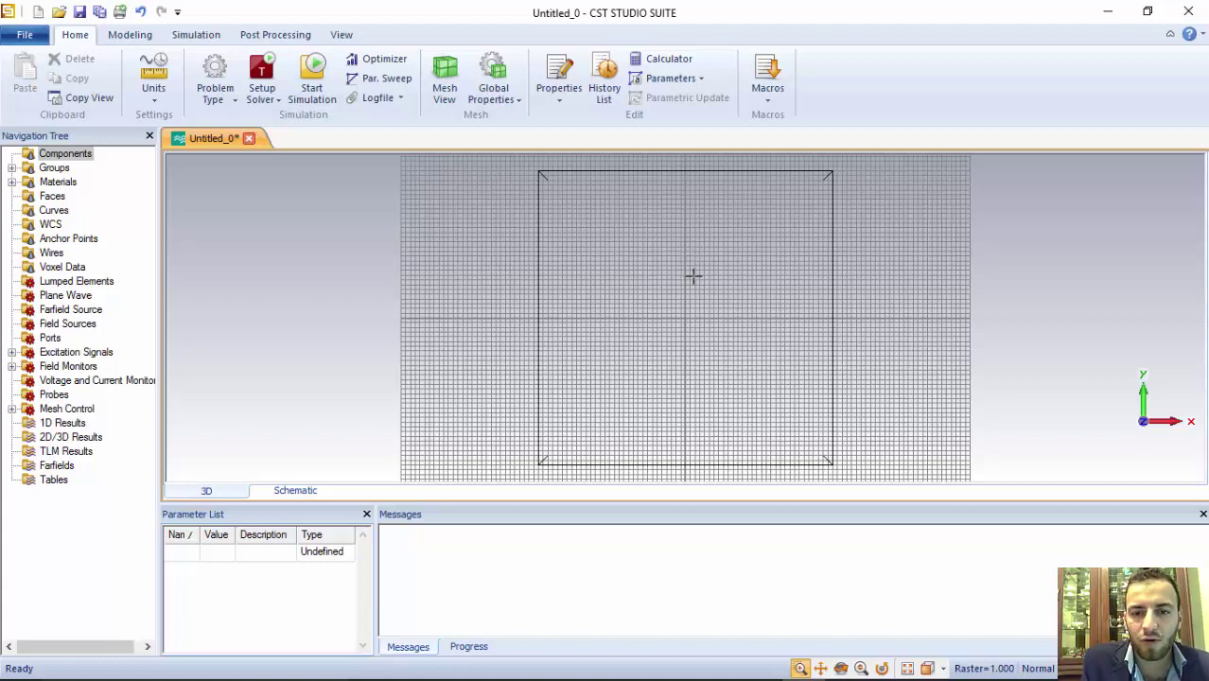
click(340, 34)
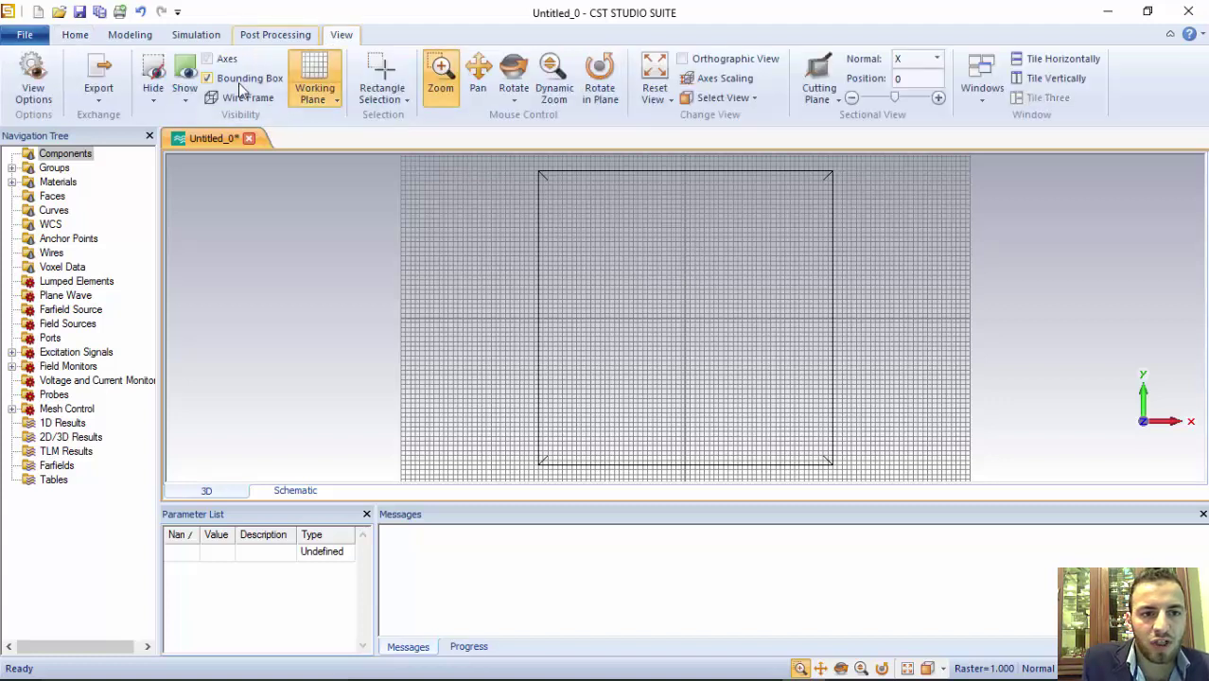
click(208, 79)
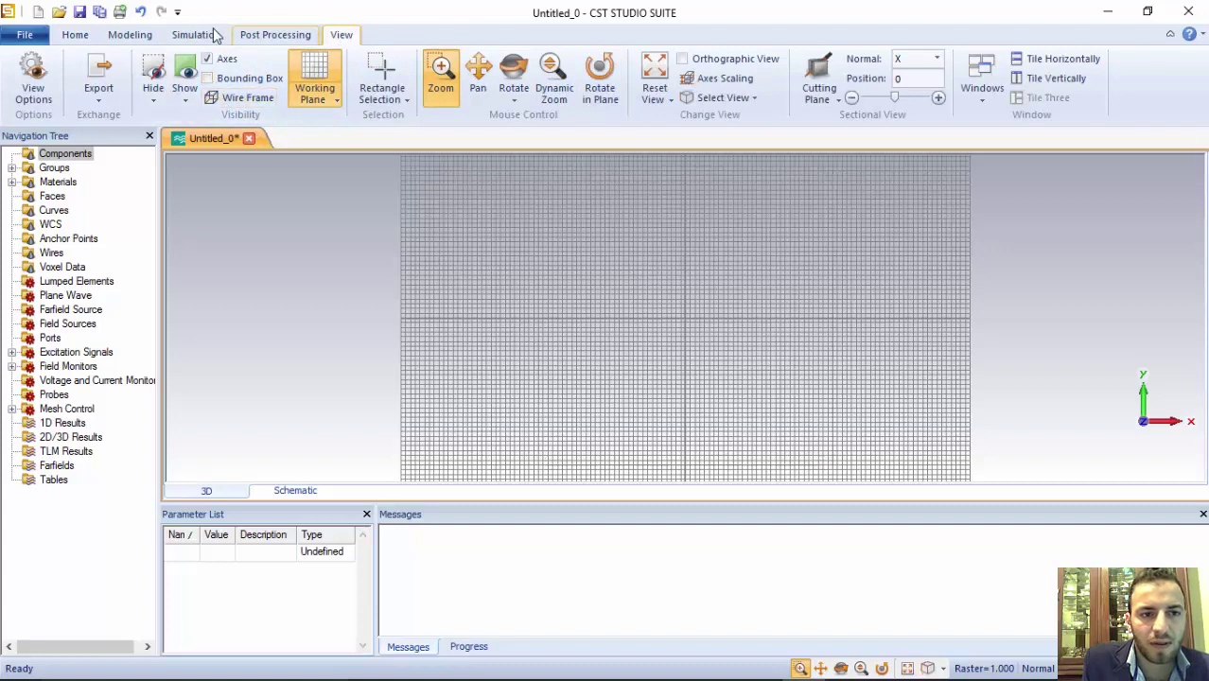
Widen the parameter list and add a parameter named lambda with the value 119.92.
click(130, 34)
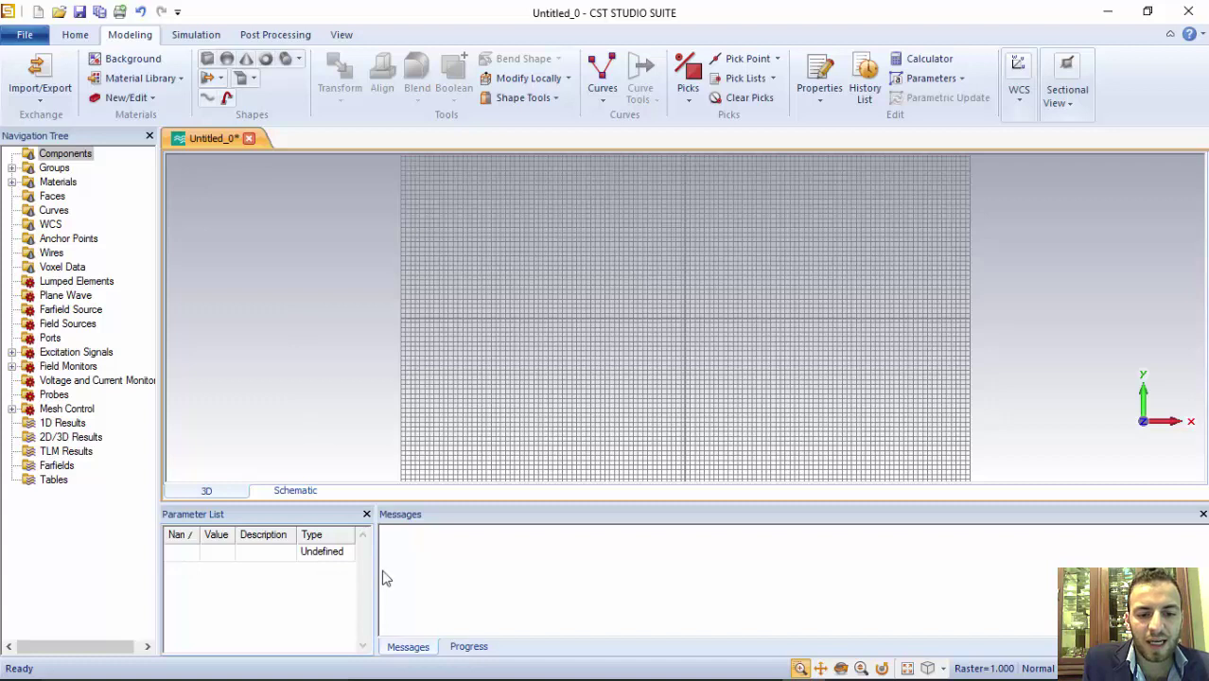
drag(384, 575, 480, 577)
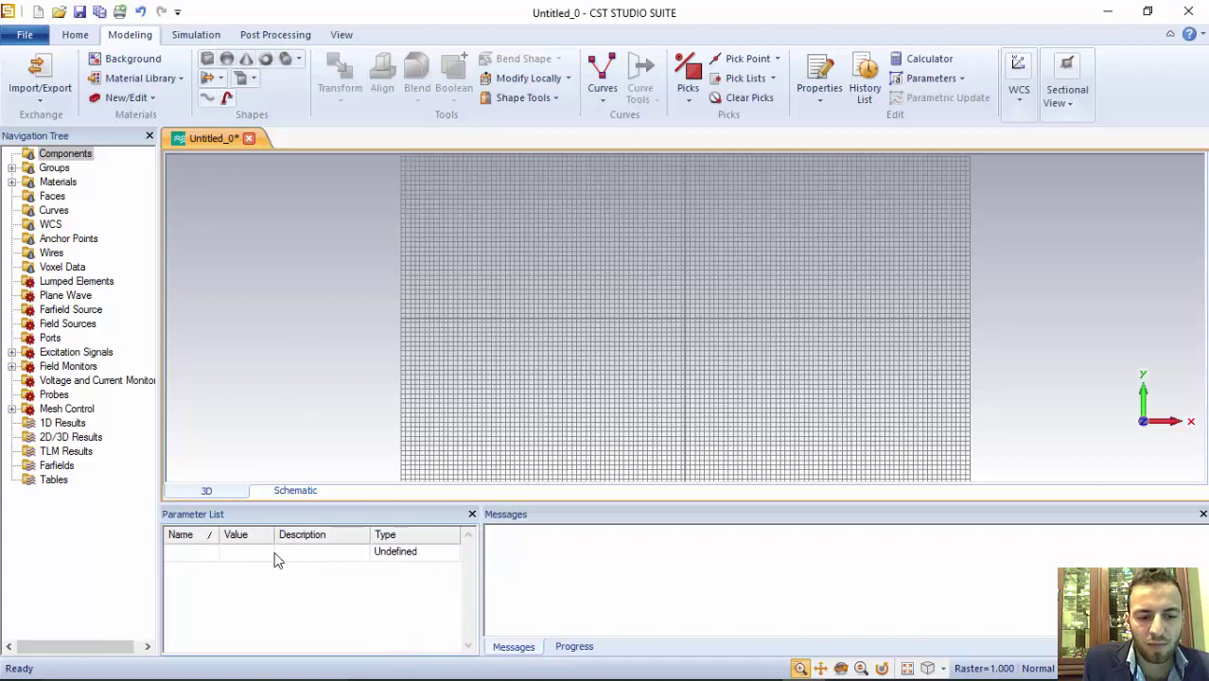
click(198, 557)
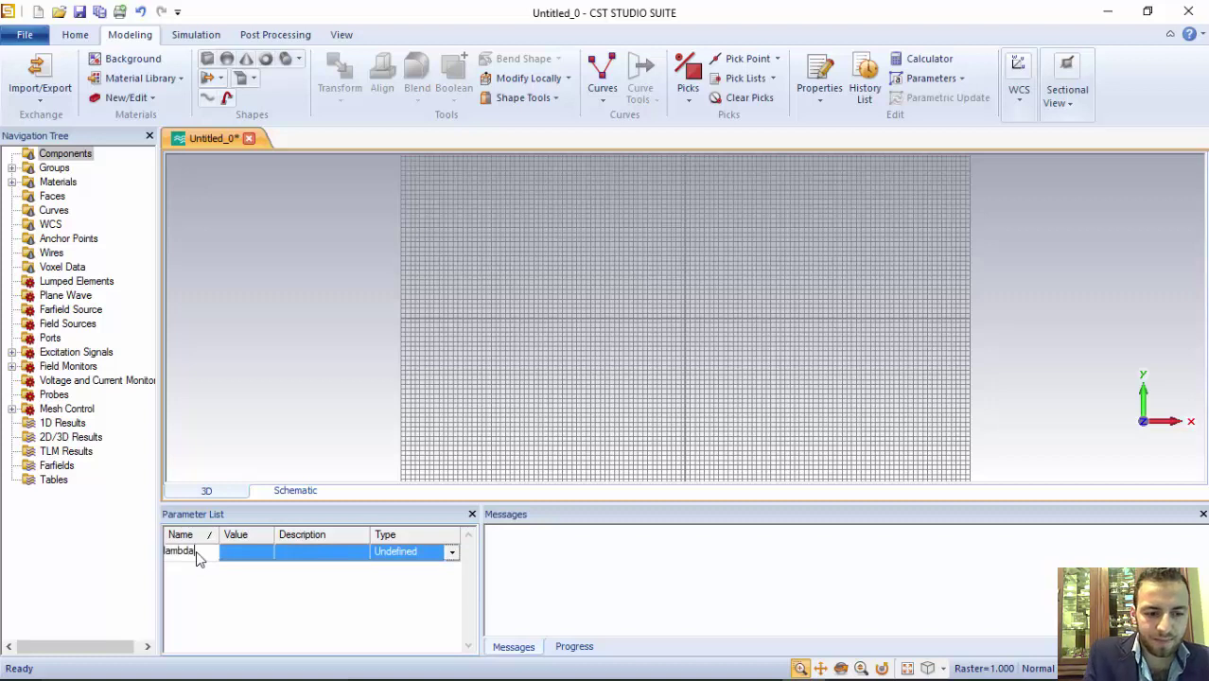
click(234, 557)
text(0)
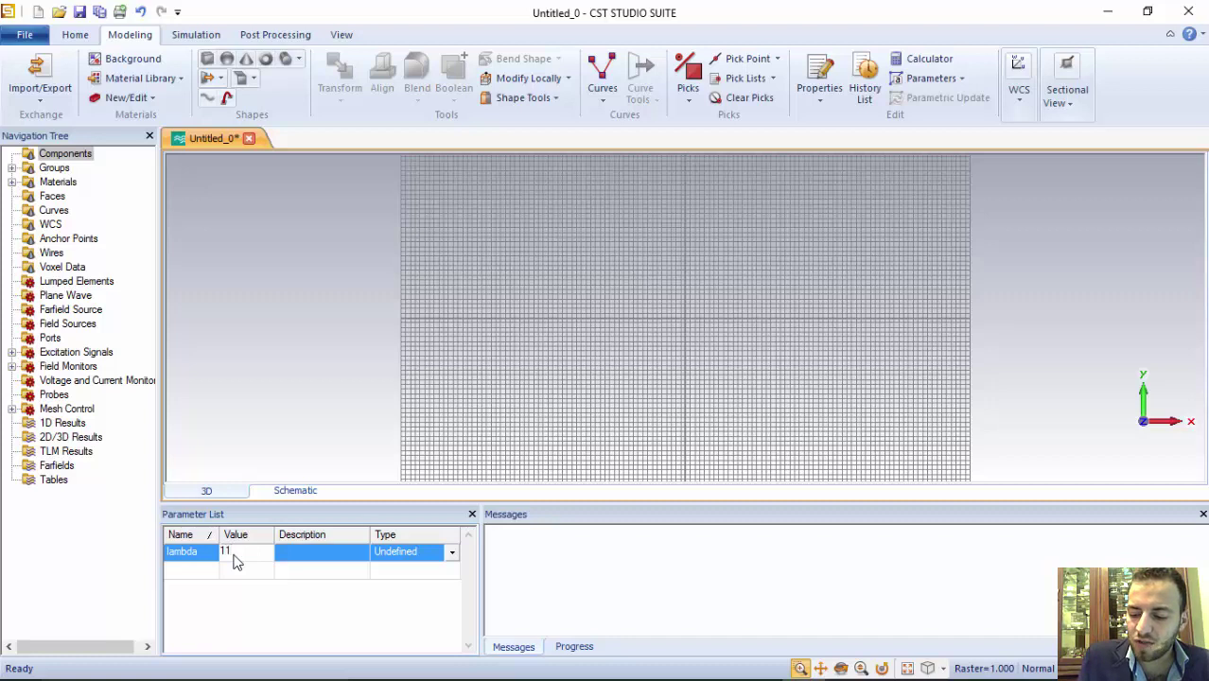
text(119.92)
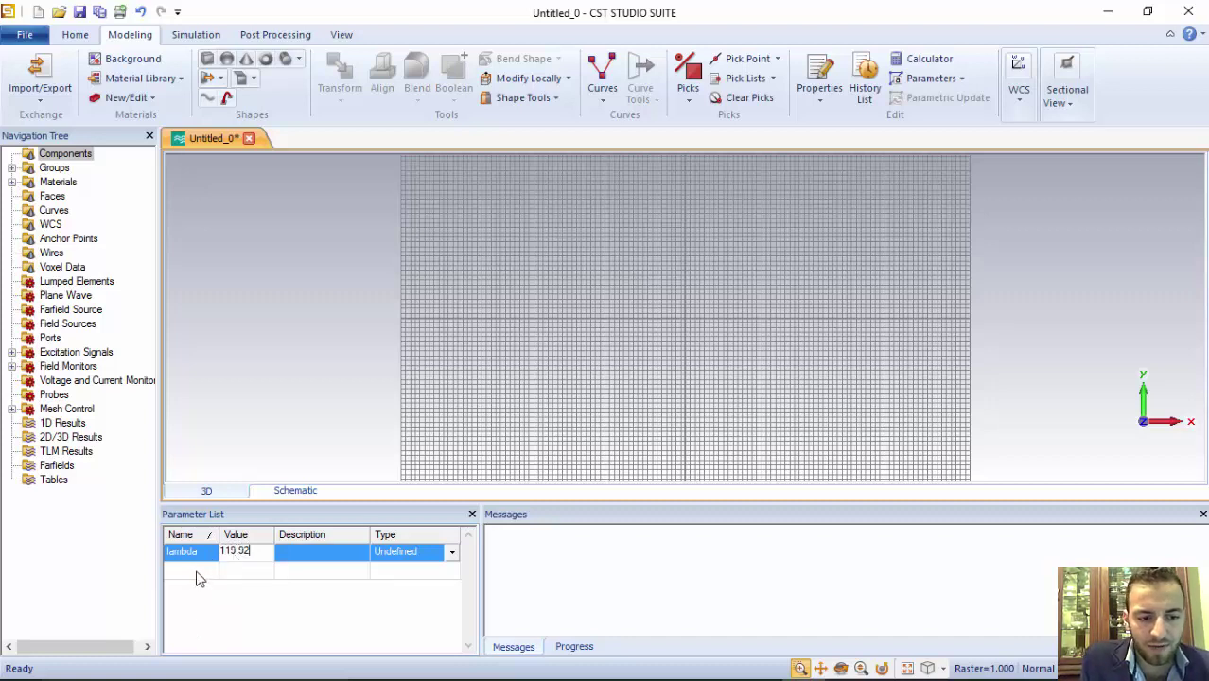
Add a parameter named R with the value lambda/1000.
click(197, 575)
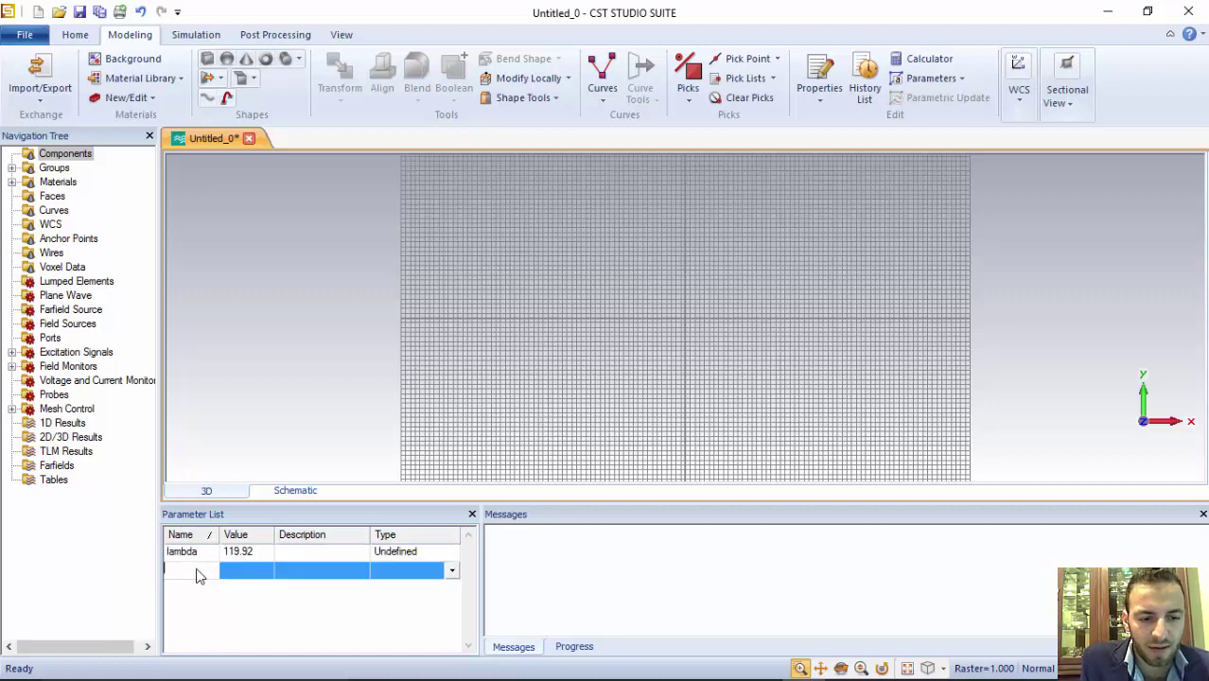
text(R)
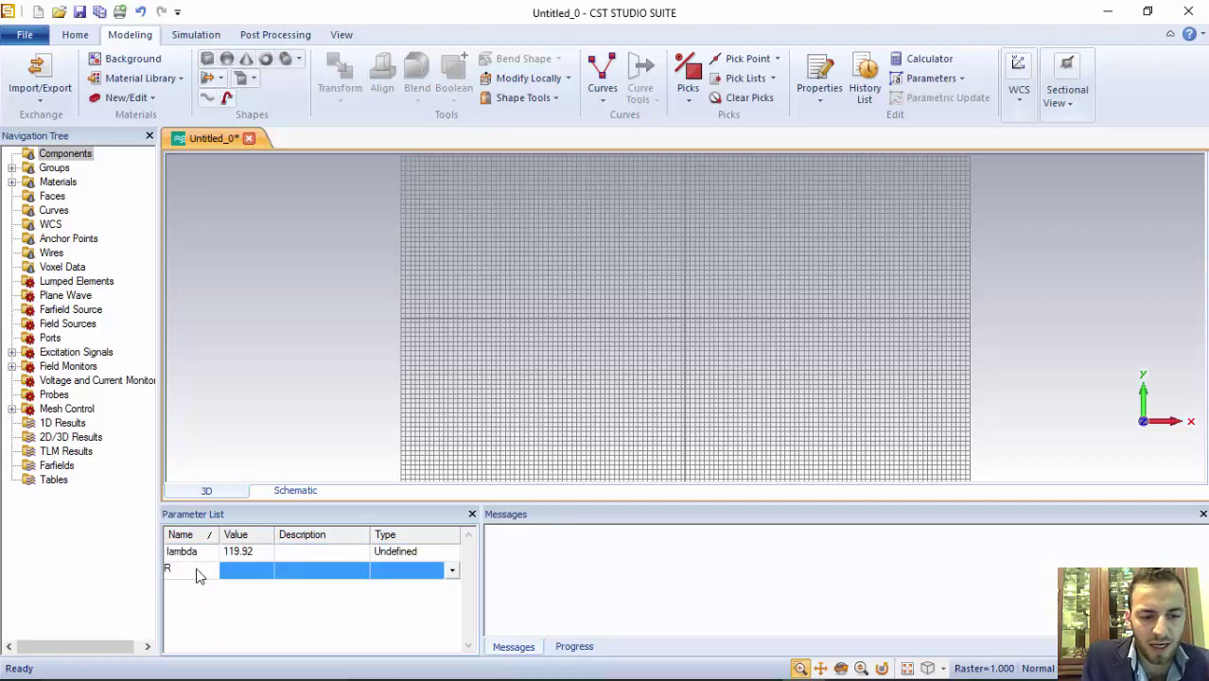
click(244, 577)
text(000)
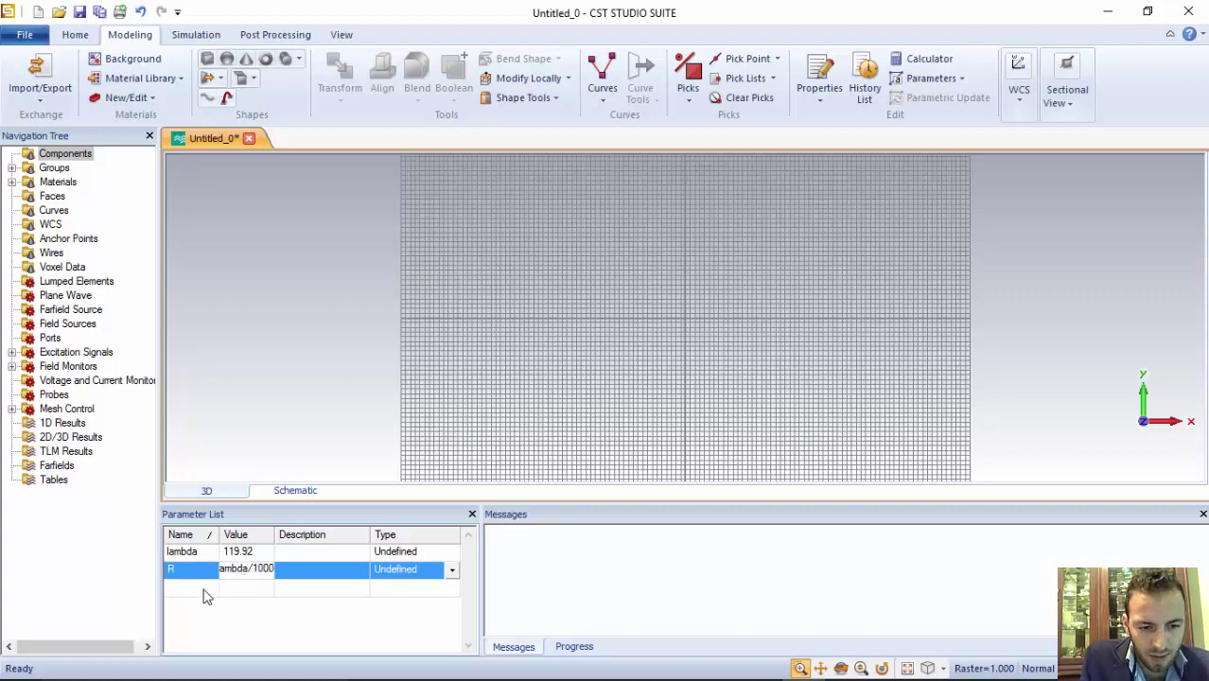
Add a parameter named gap with the value 2 and widen the parameter list's value column.
click(204, 590)
text(gap)
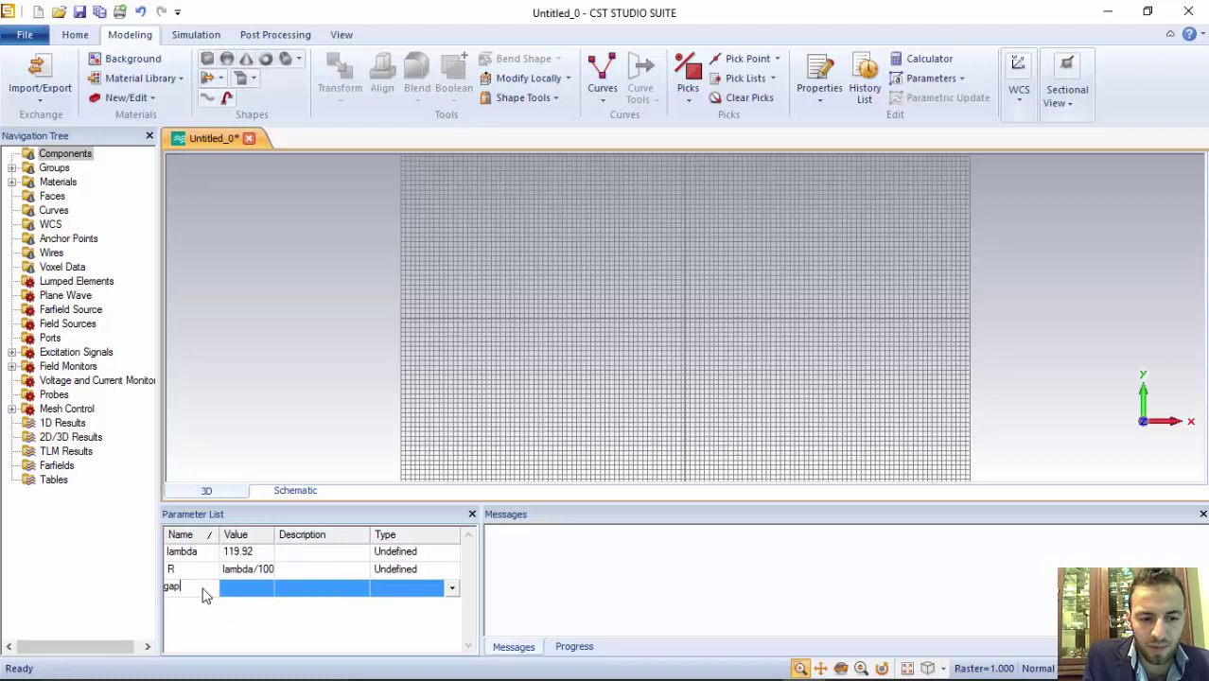
click(238, 596)
text(0)
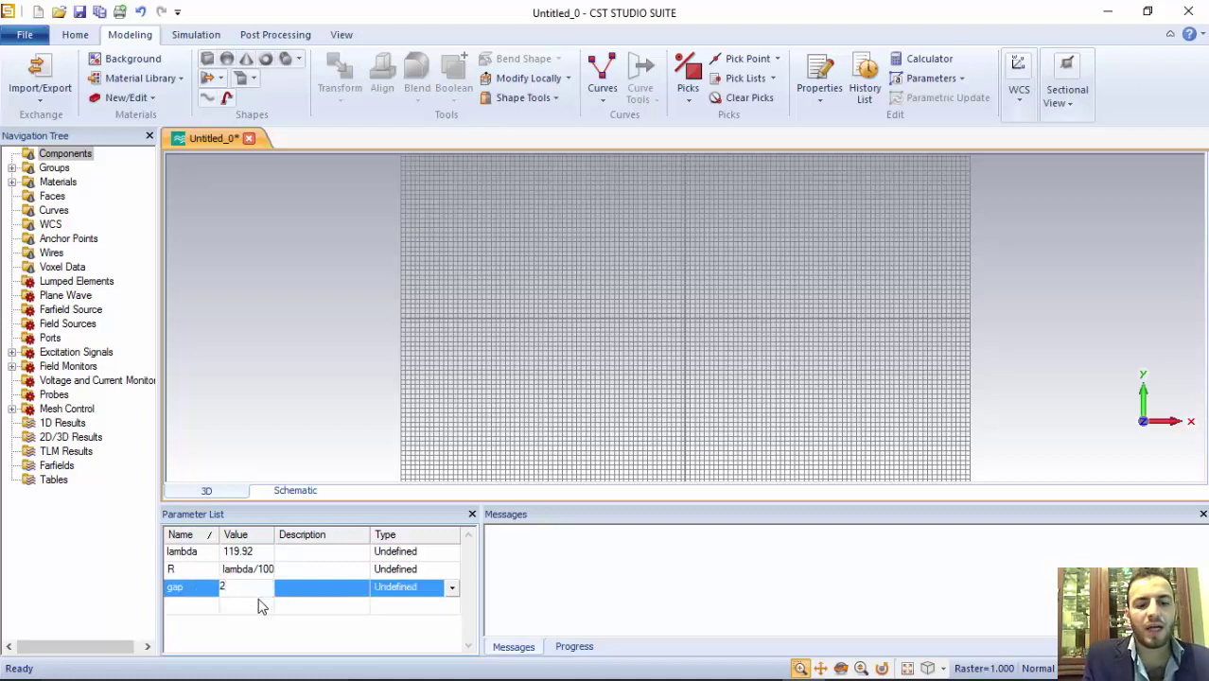
click(276, 552)
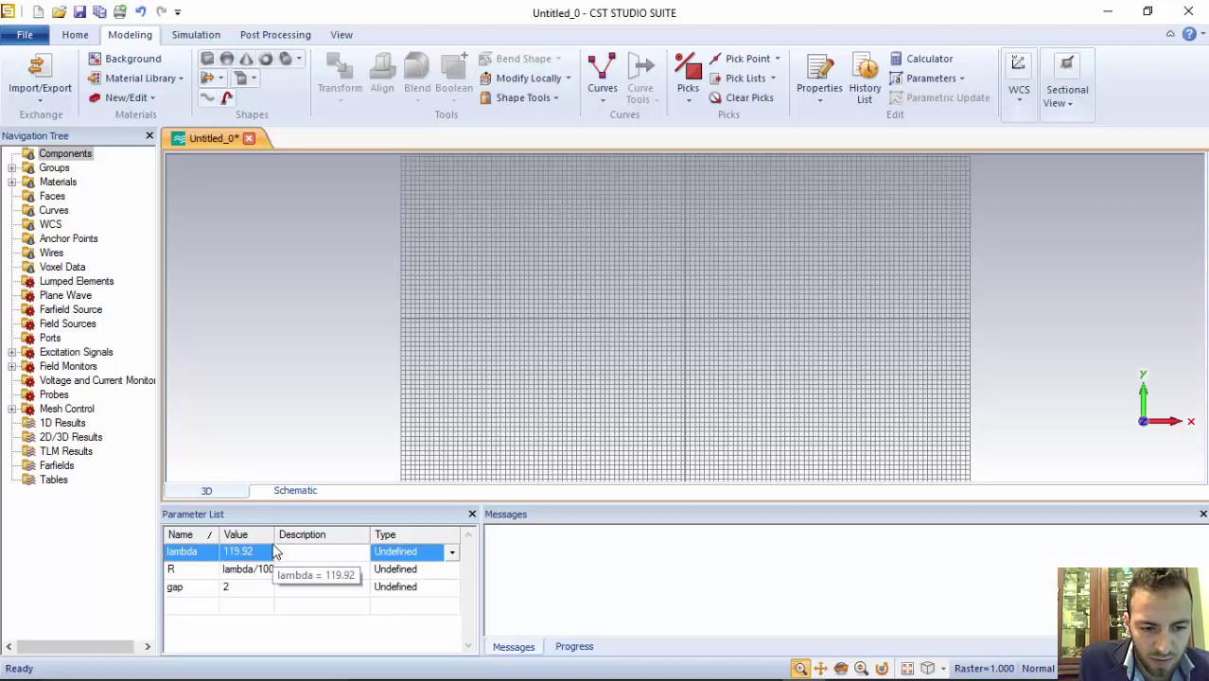
drag(274, 535, 293, 535)
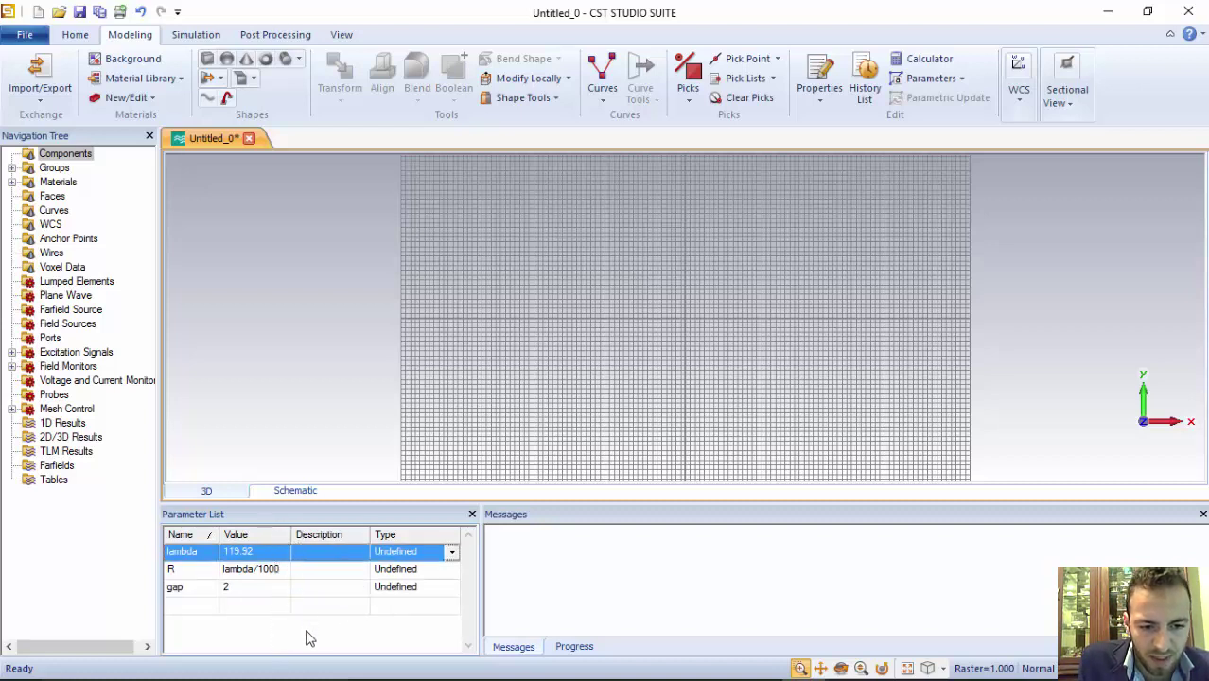
click(328, 286)
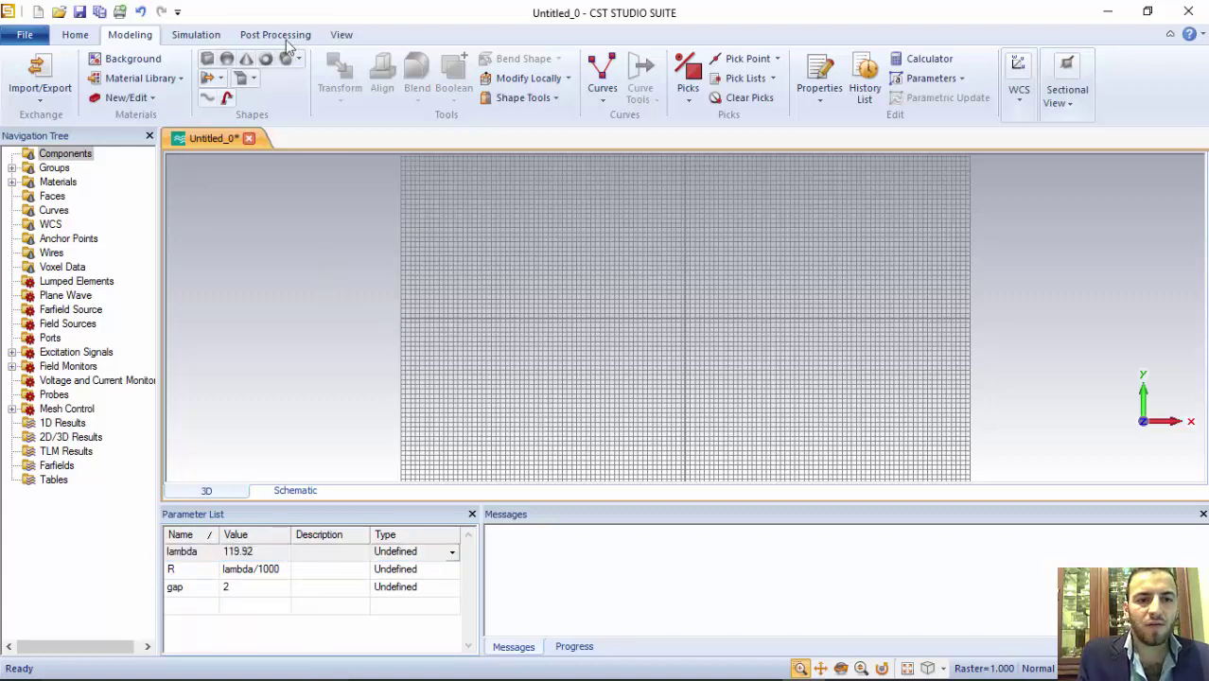
Start a circular cylinder named monopole, oriented along Z, with outer radius R defined through numeric entry.
click(298, 58)
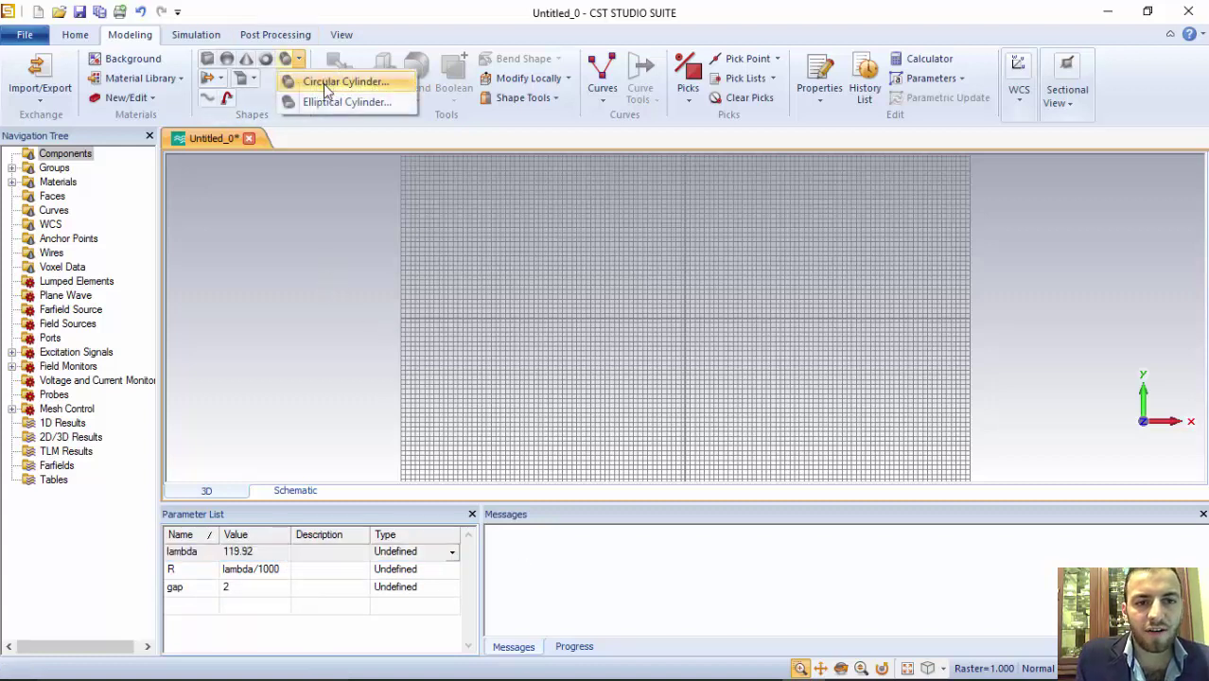
click(322, 83)
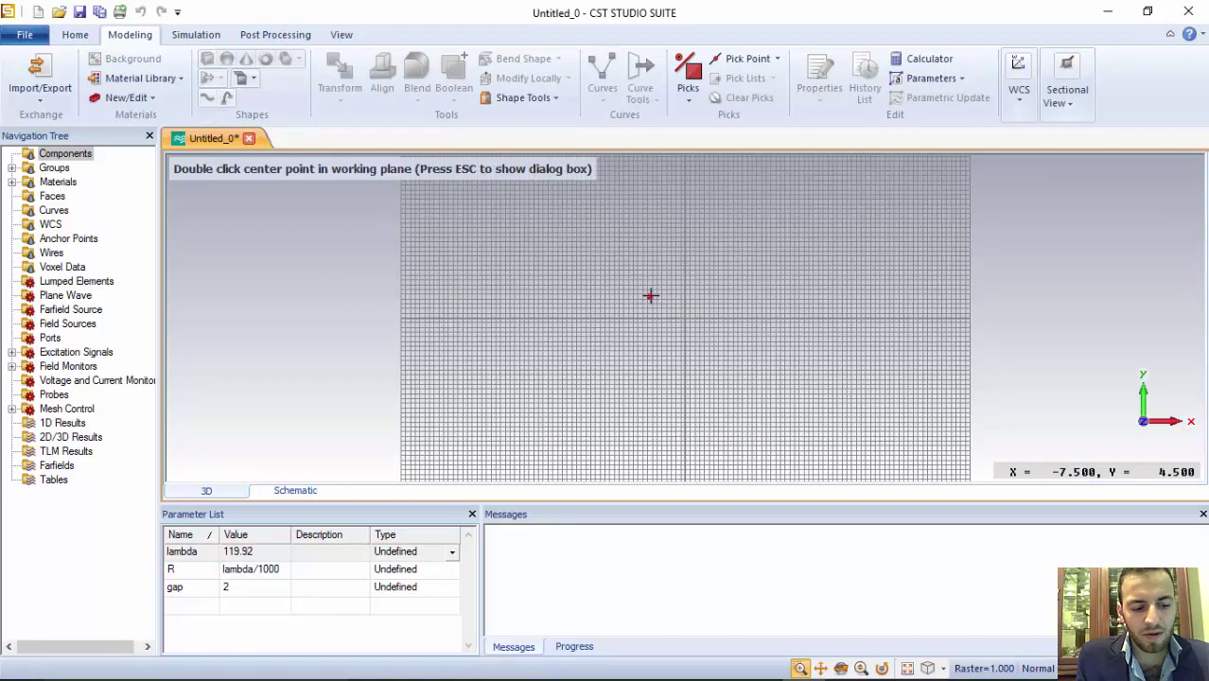
key(Escape)
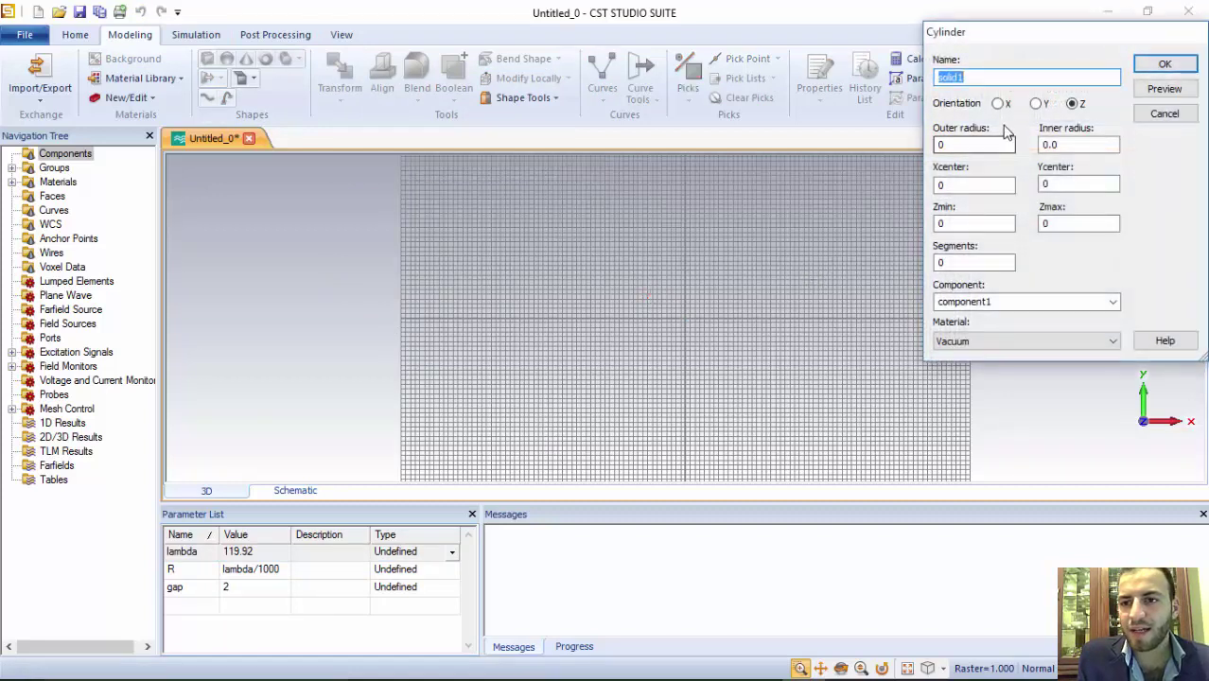
text(monopole)
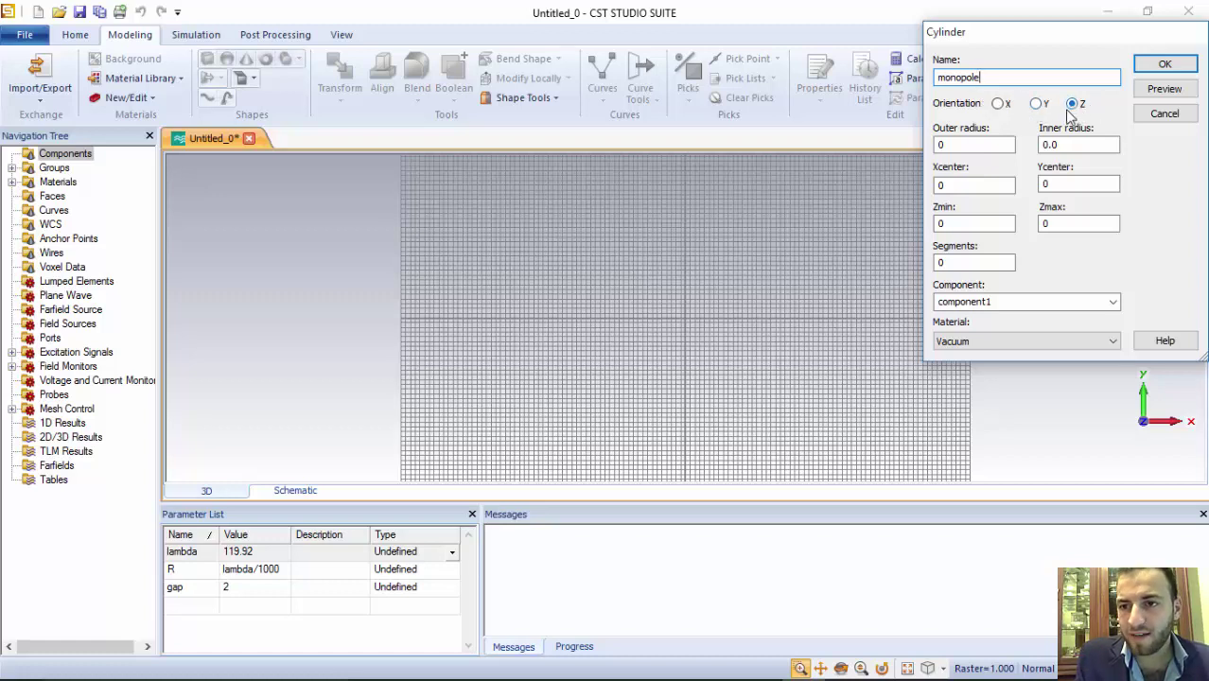
double_click(957, 145)
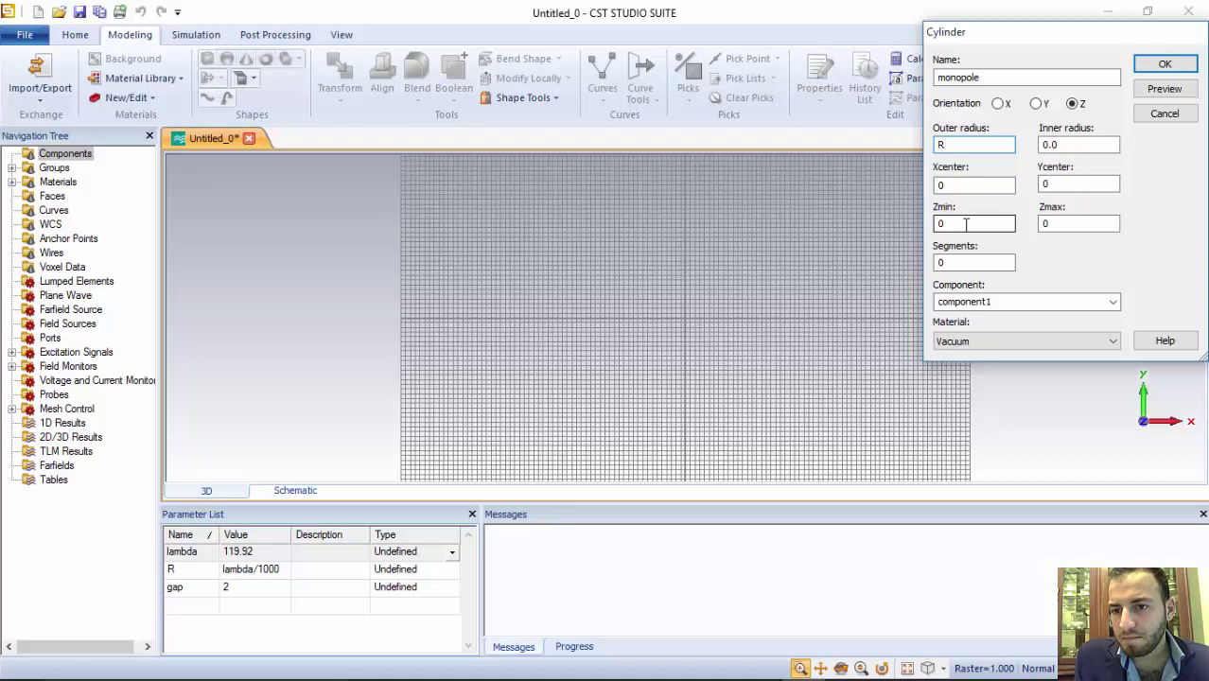
double_click(965, 224)
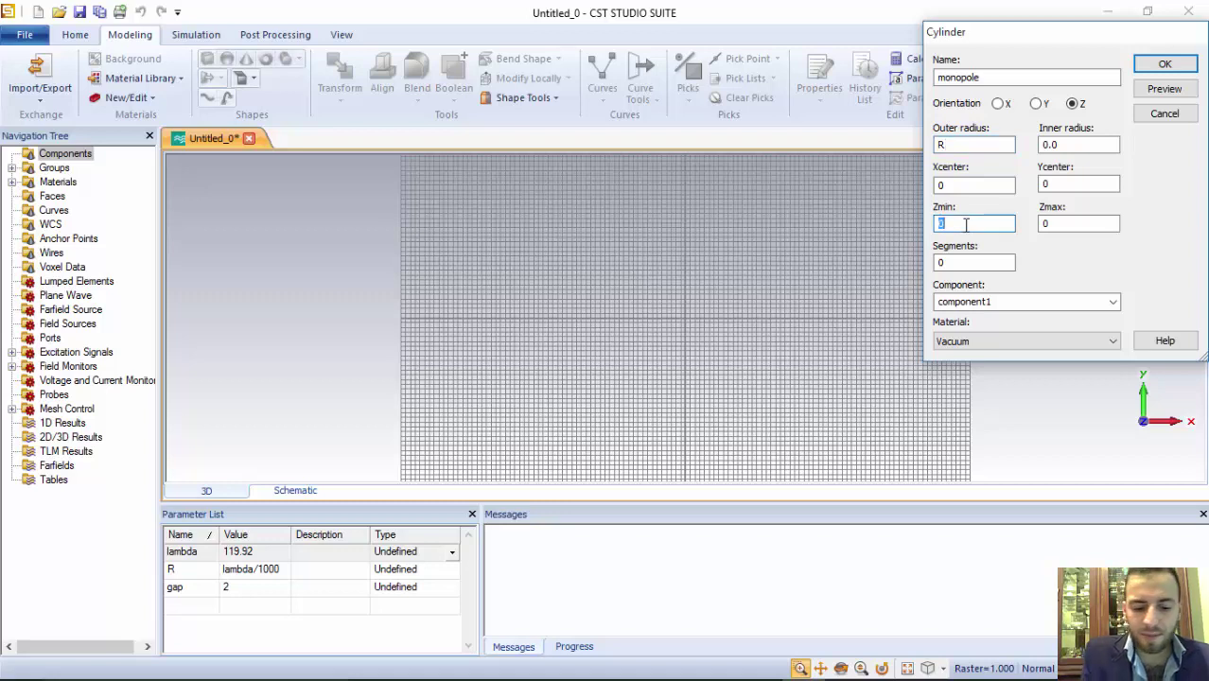
text(gap)
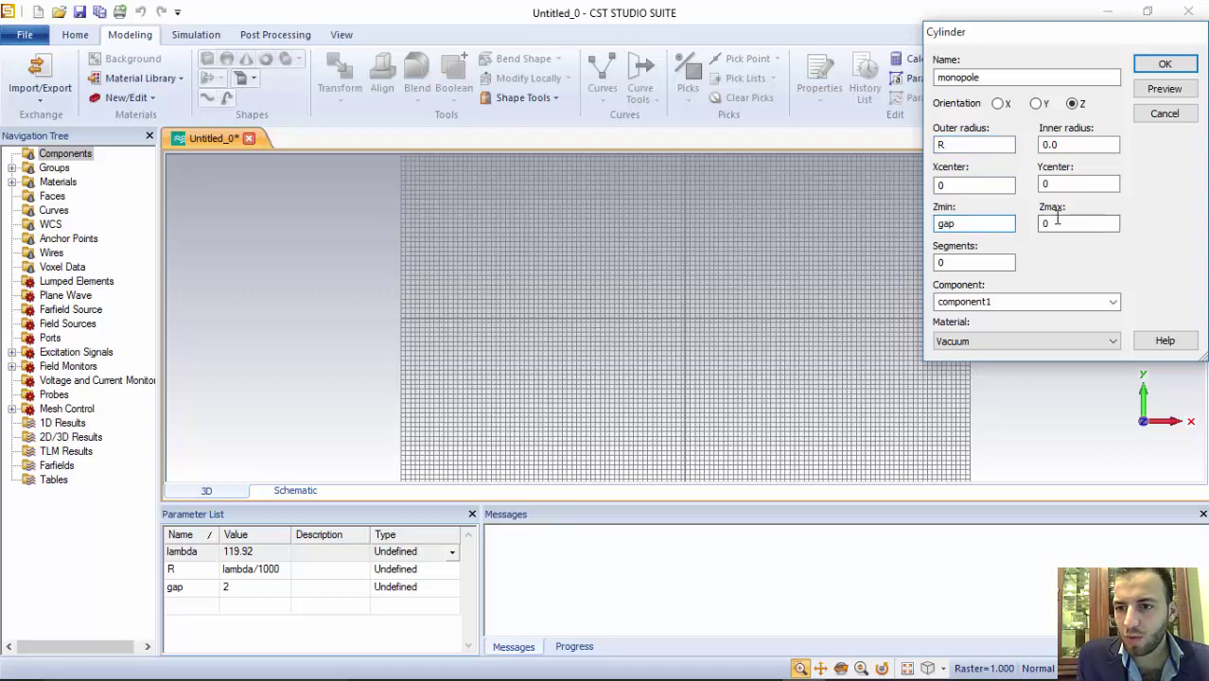
click(989, 224)
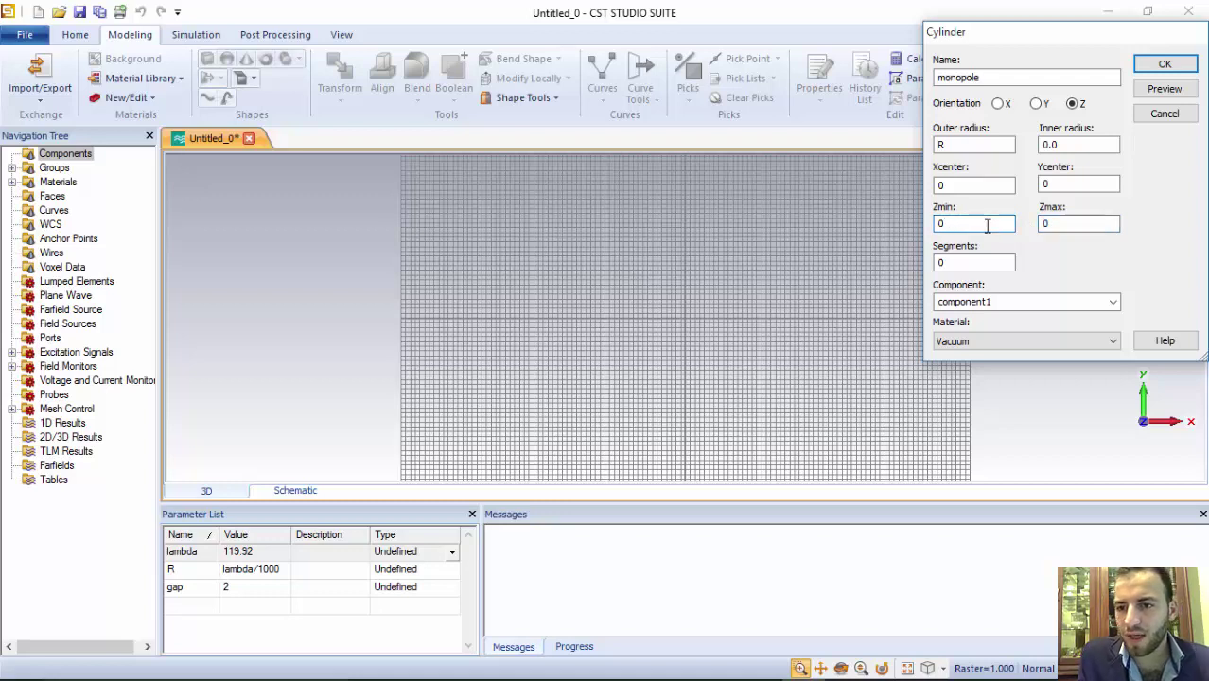
Set the monopole cylinder's Zmax to lambda/4 and its material to PEC, preview it, and create it.
click(1070, 223)
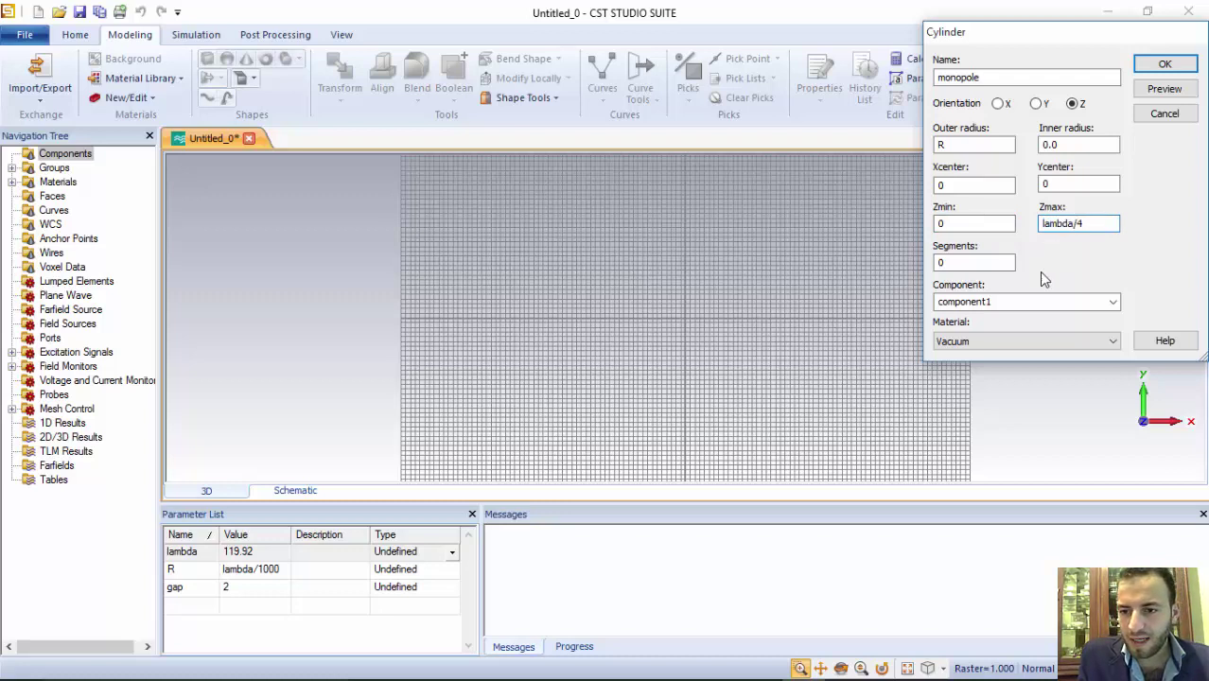
click(1006, 342)
click(970, 380)
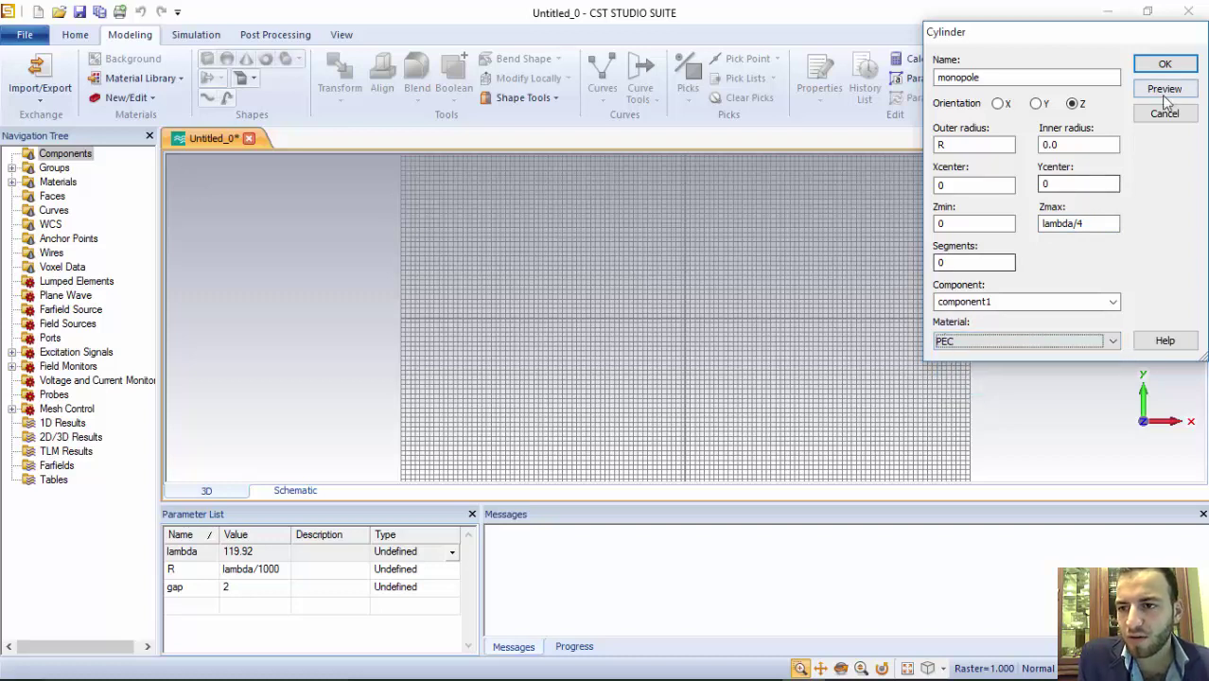
click(1110, 344)
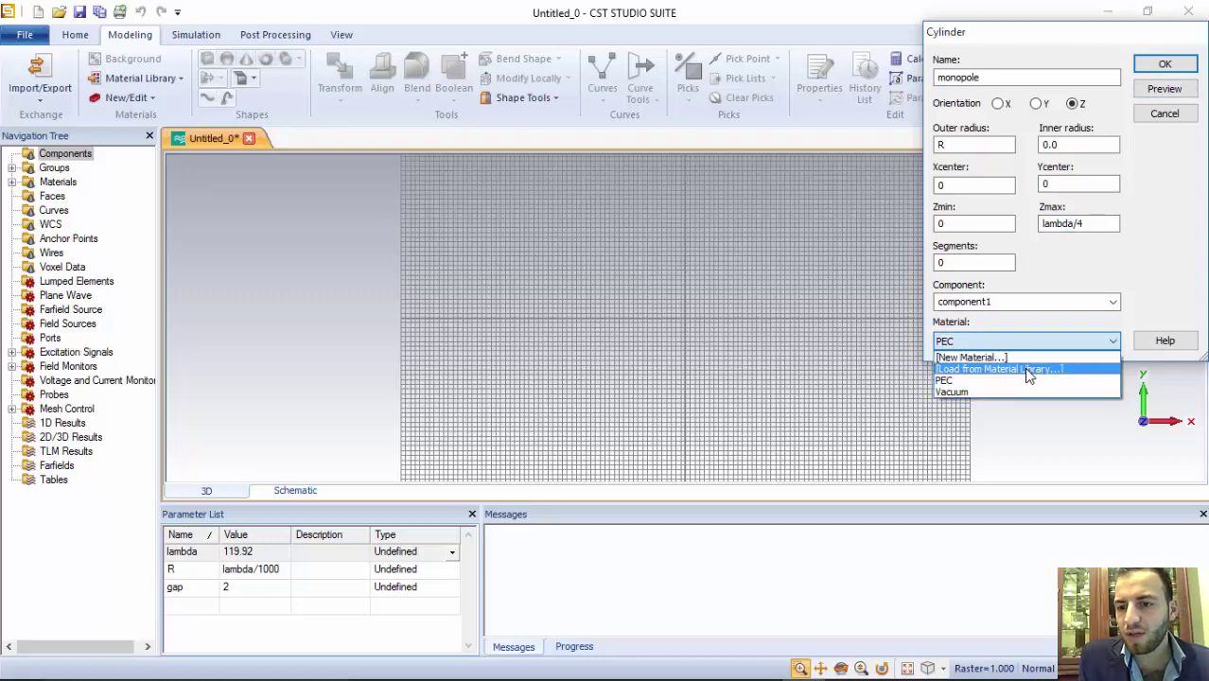
click(1153, 285)
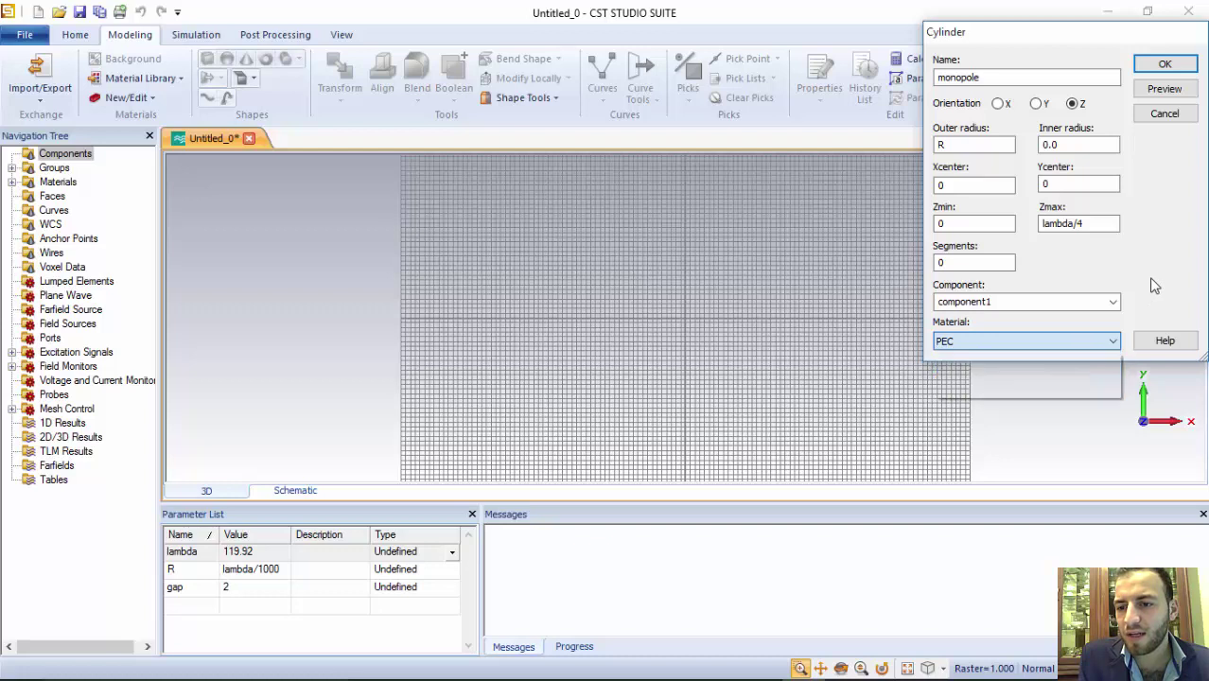
click(1156, 89)
click(1160, 67)
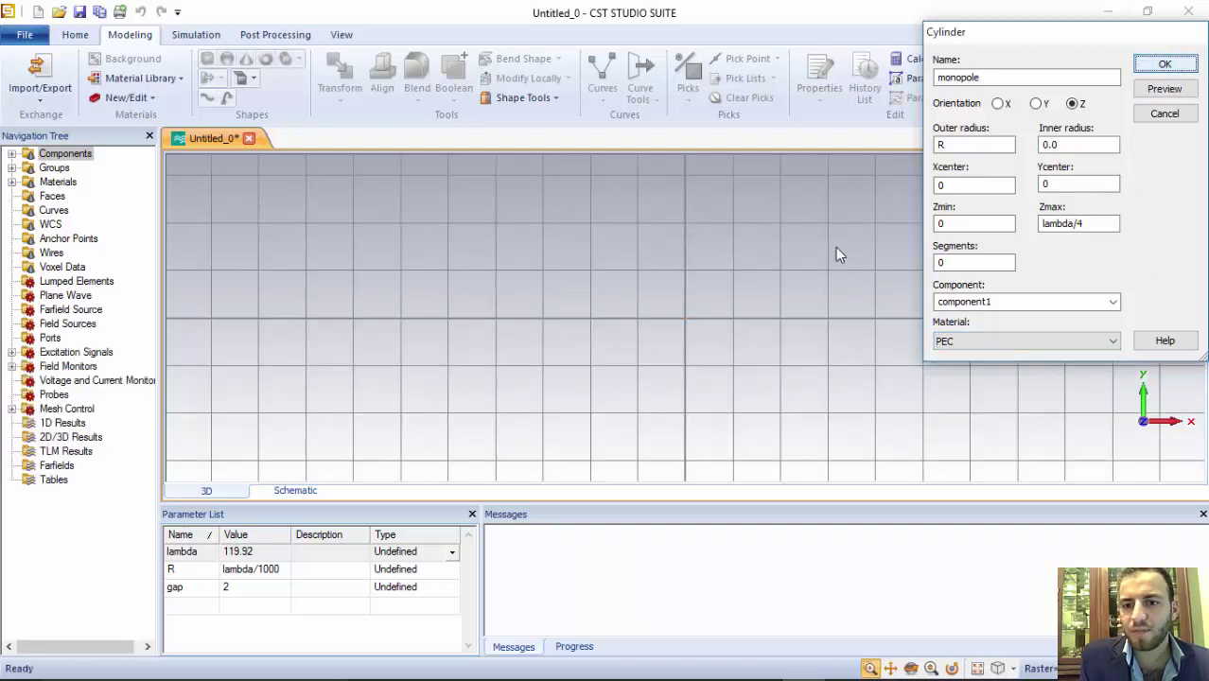
Start a brick named ground_plane through numeric entry, after expanding the component list to check the monopole.
click(340, 34)
click(514, 76)
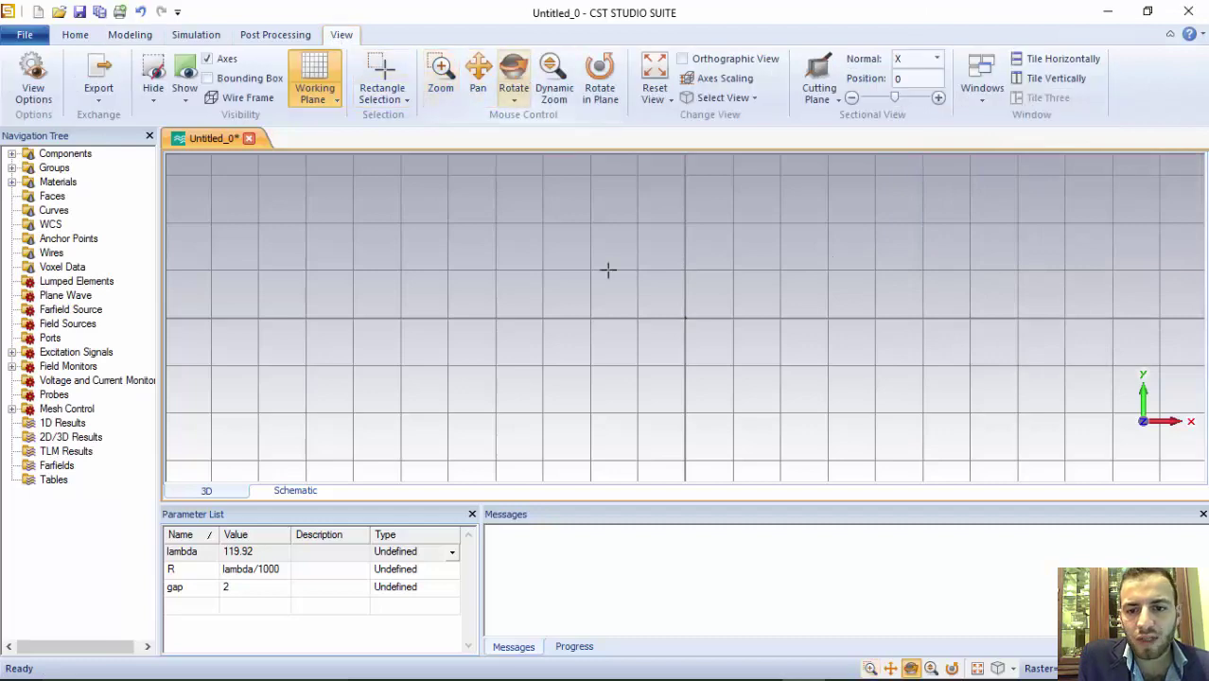
drag(607, 271, 526, 329)
click(68, 154)
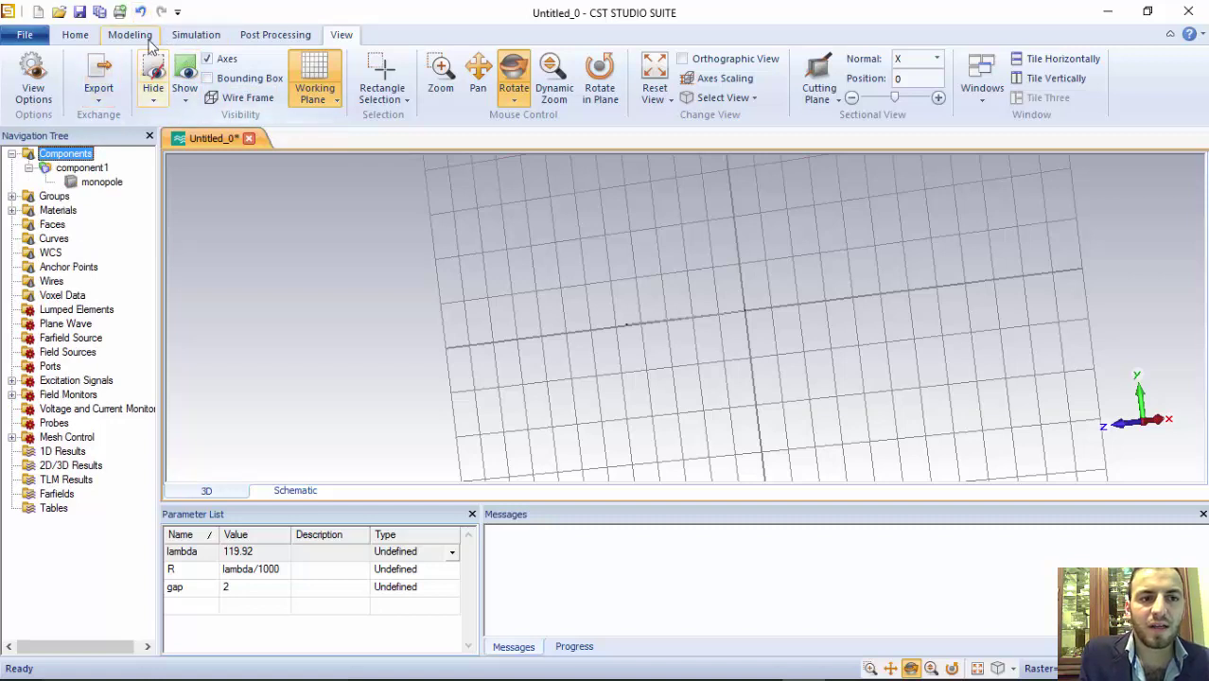
click(143, 36)
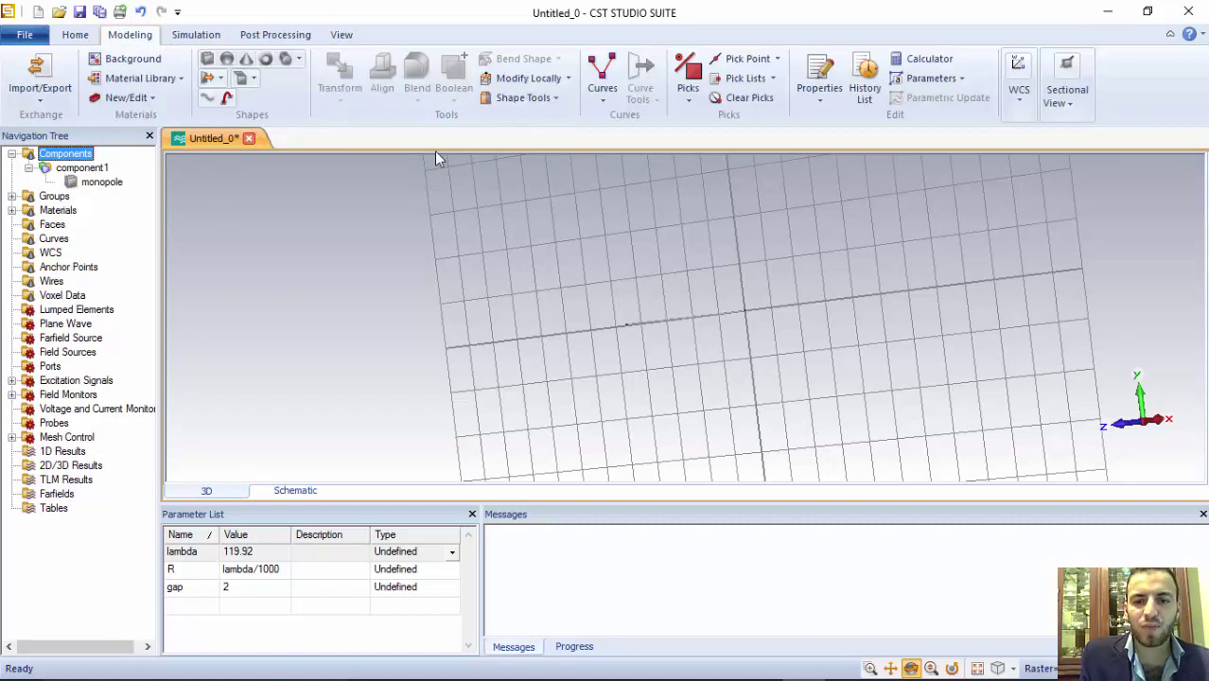
click(207, 60)
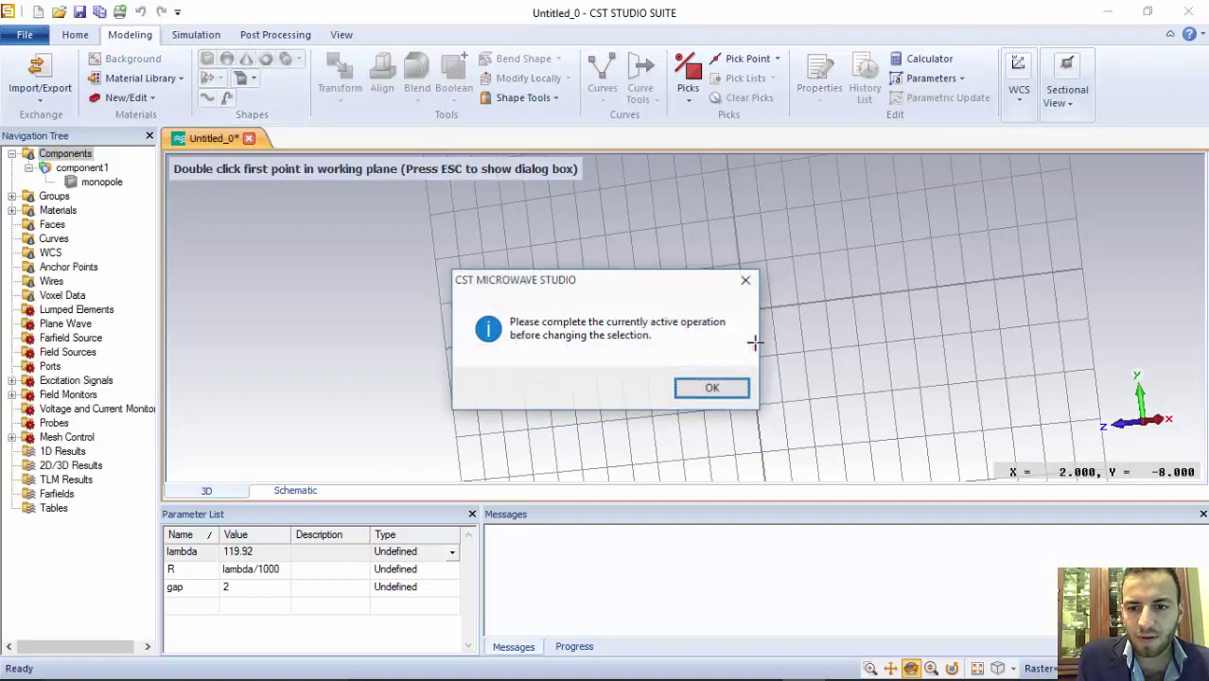
click(712, 388)
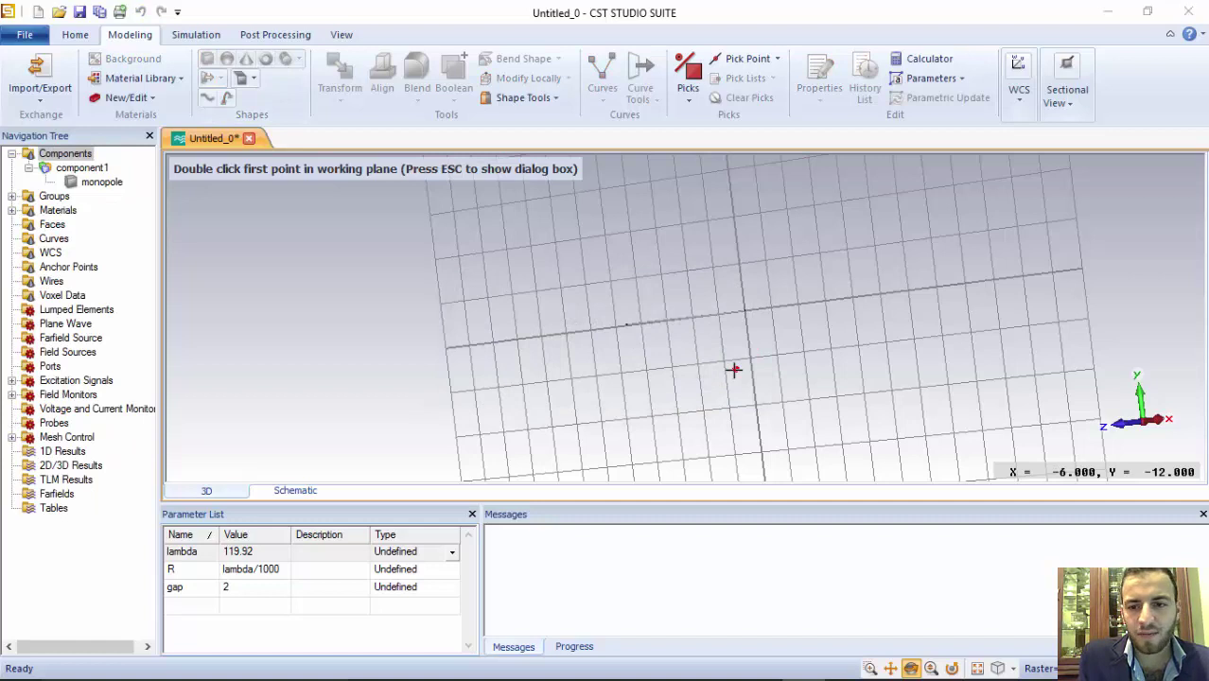
key(Escape)
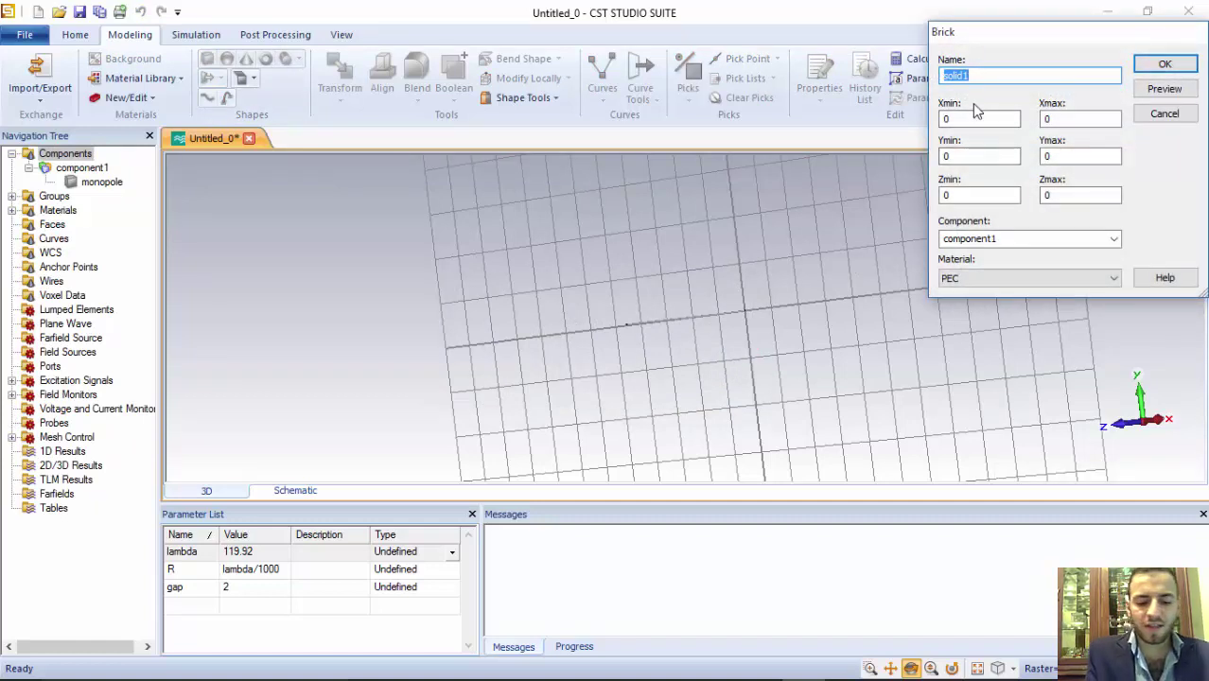
text(ground)
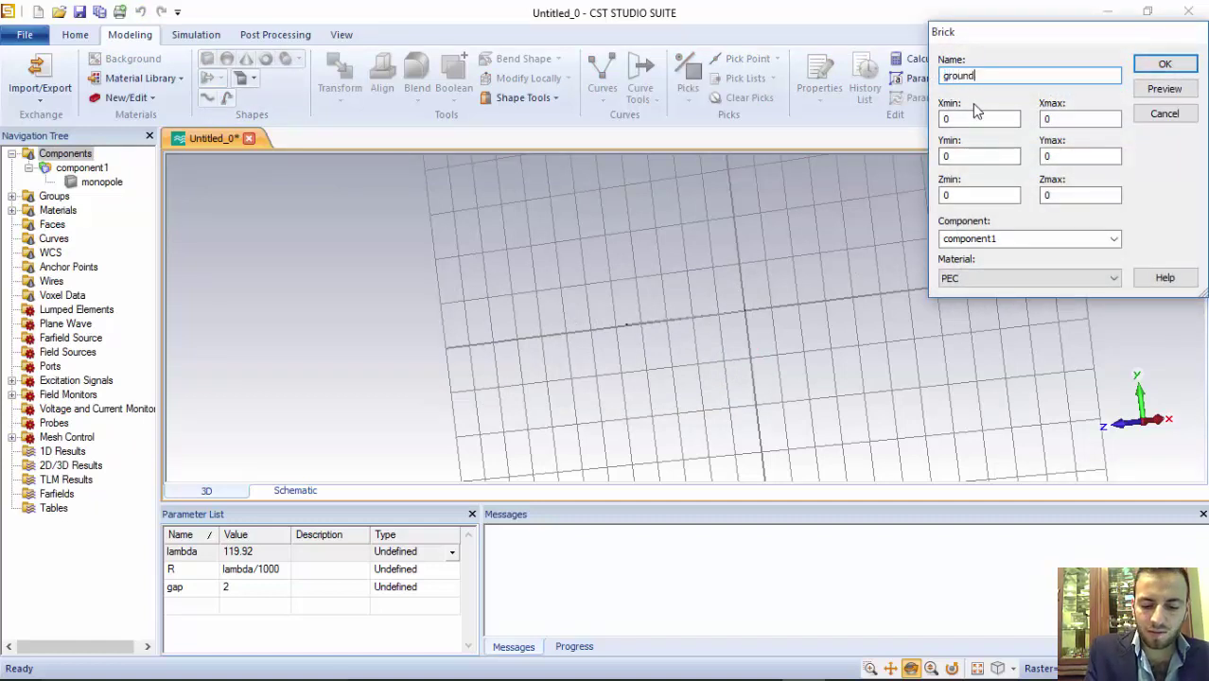
text(_plane)
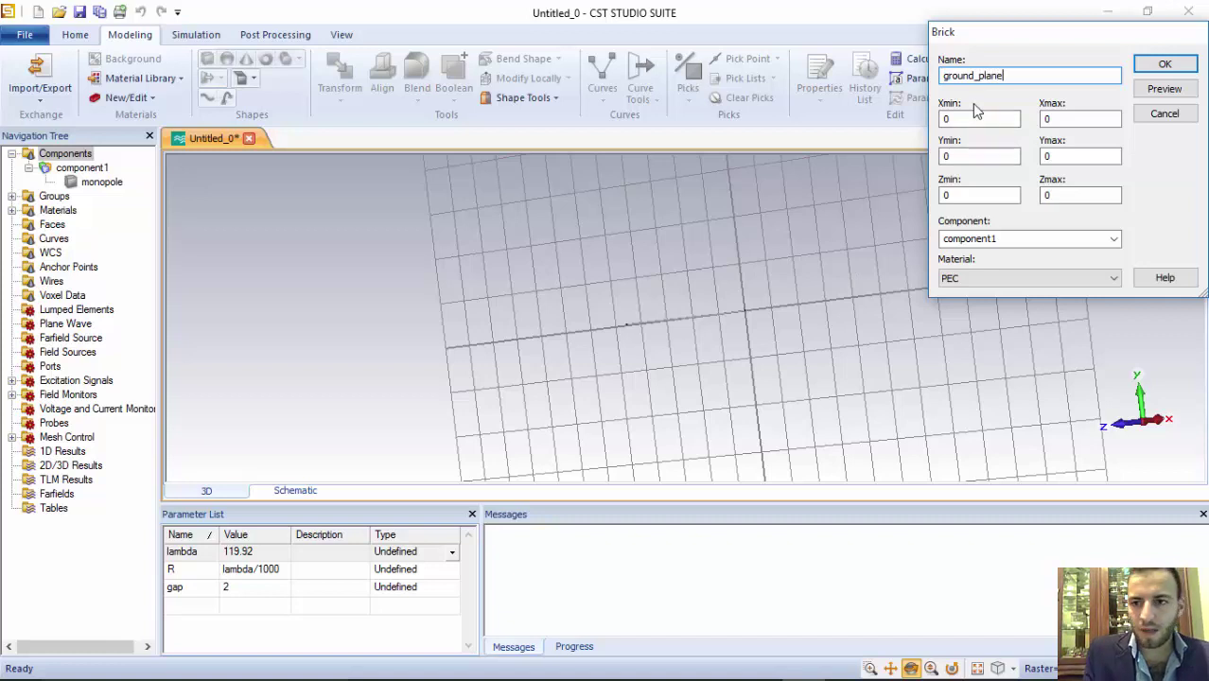
Set the ground plane's X and Y extents each from -lambda/4 to lambda/4.
double_click(961, 121)
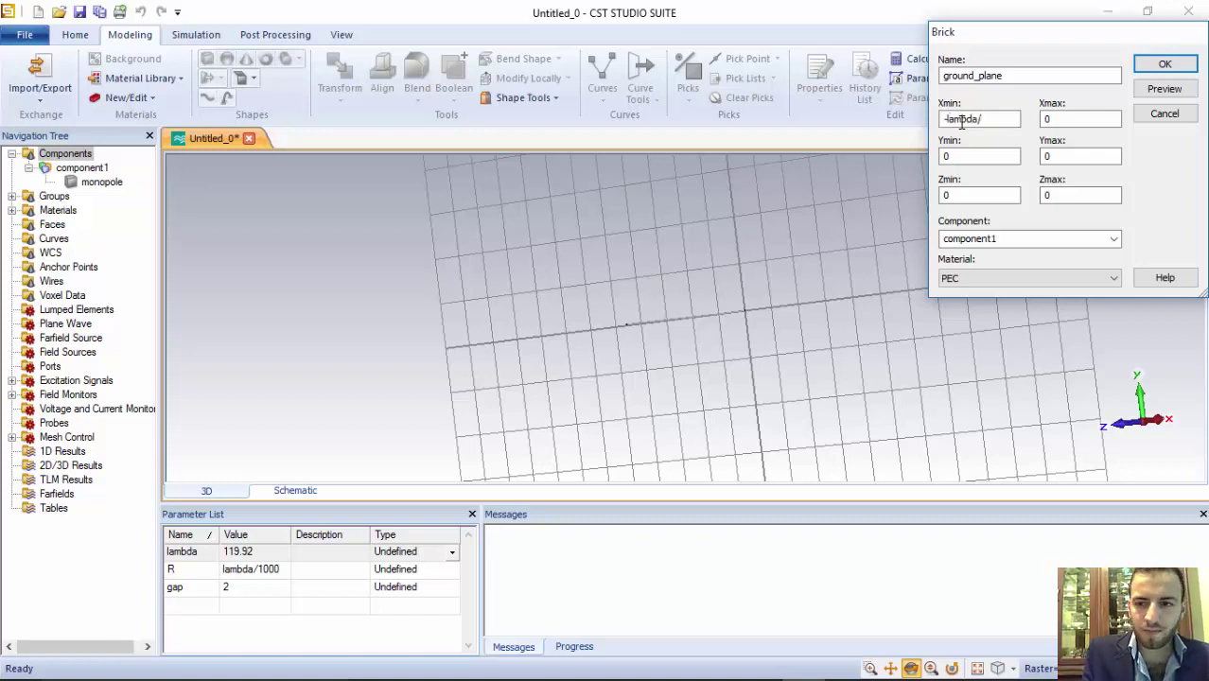
double_click(1056, 117)
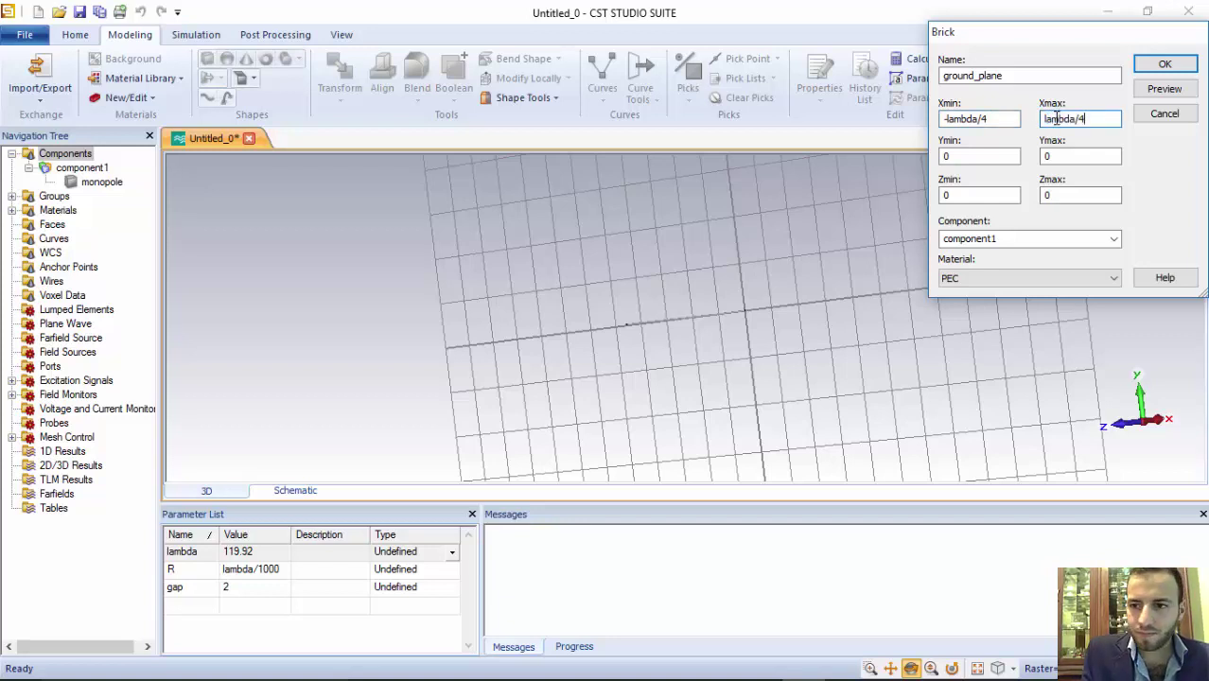
click(966, 155)
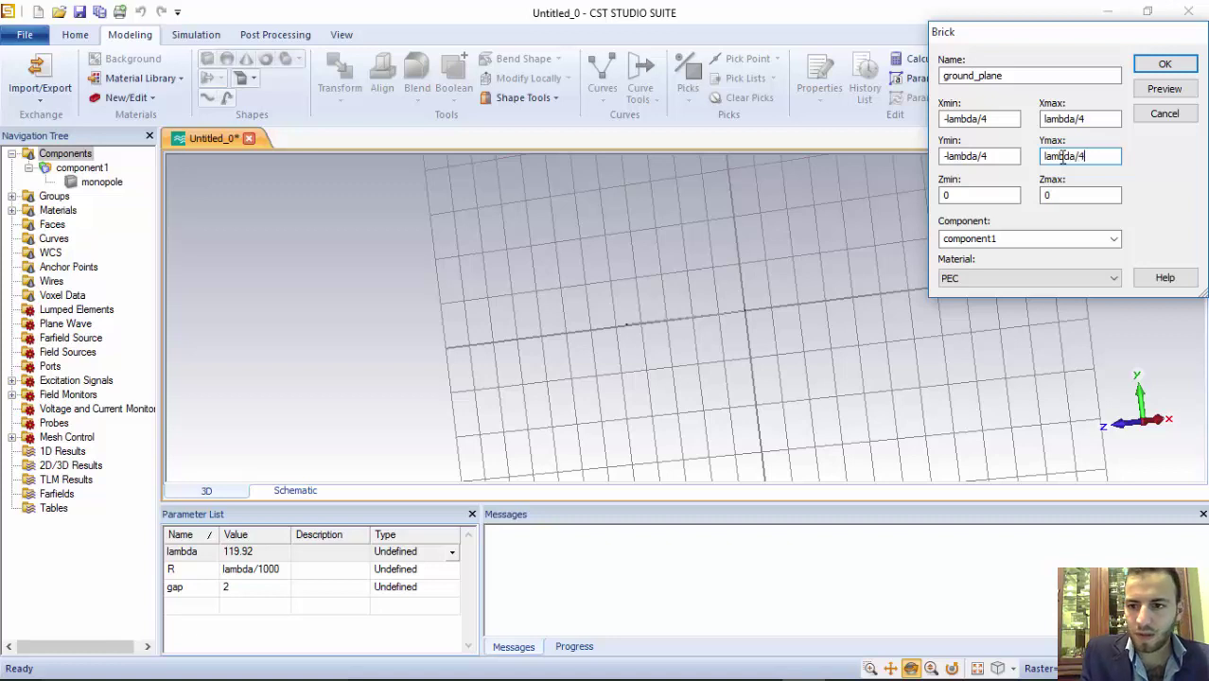
Set the ground plane's Zmin to -gap and Zmax to -gap-0.1, preview it, and create the PEC brick.
double_click(948, 196)
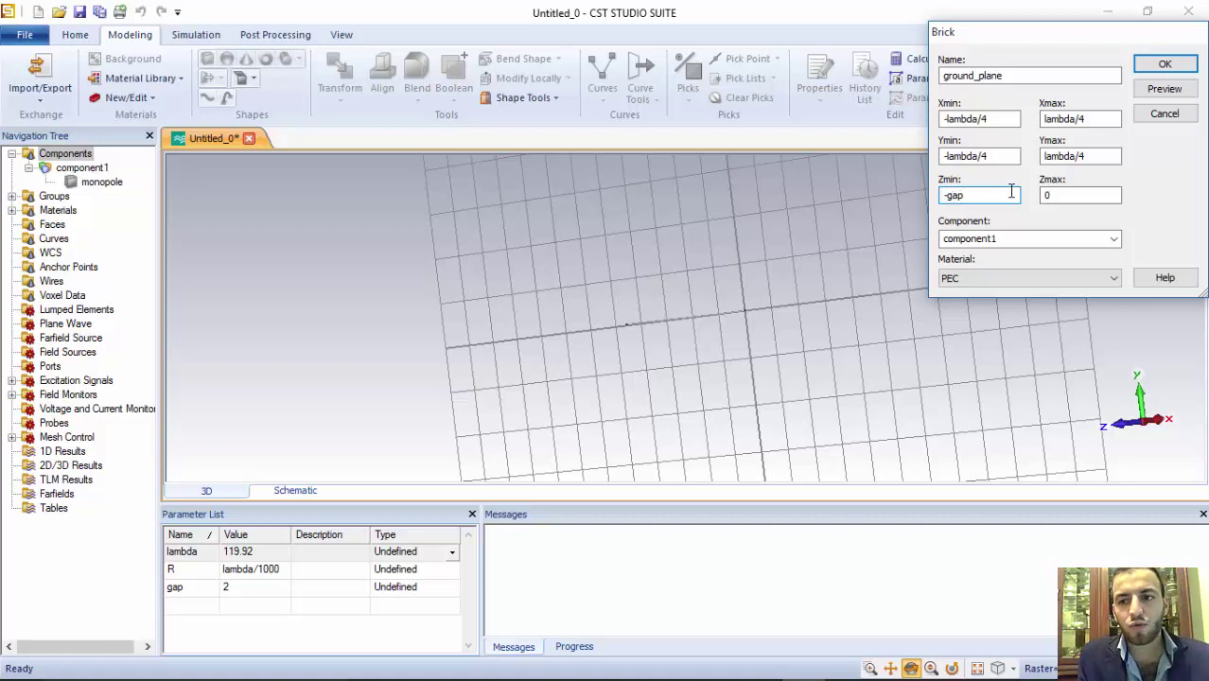
double_click(1057, 196)
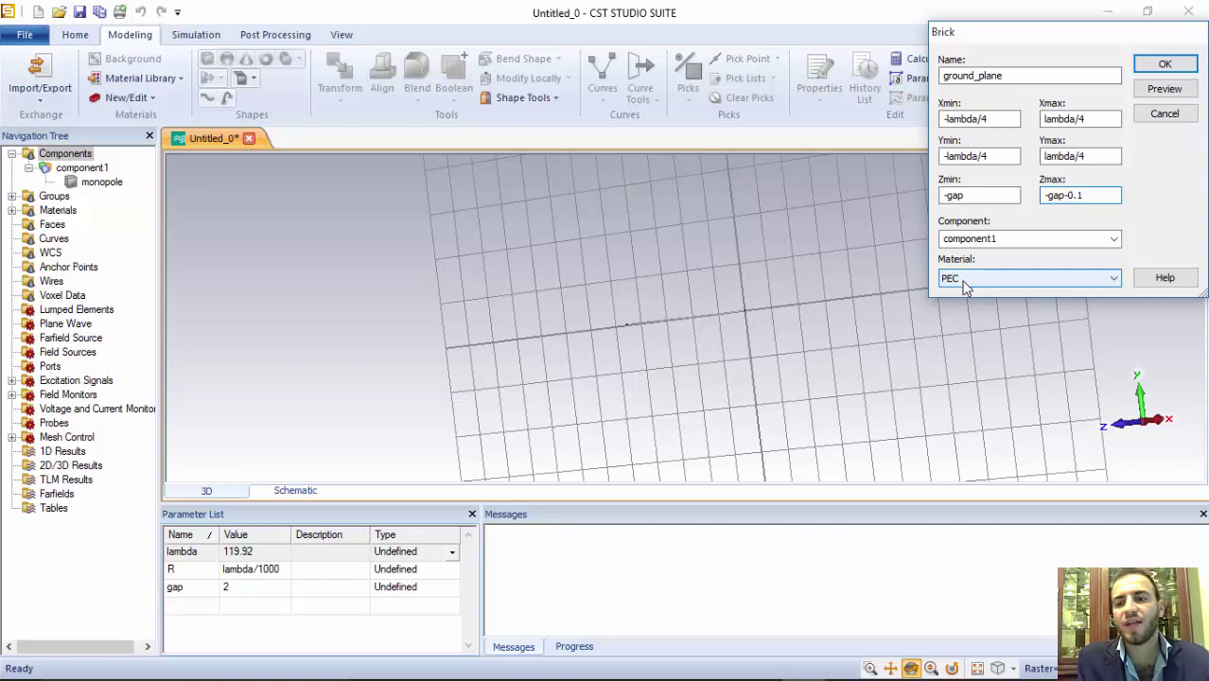
click(1175, 90)
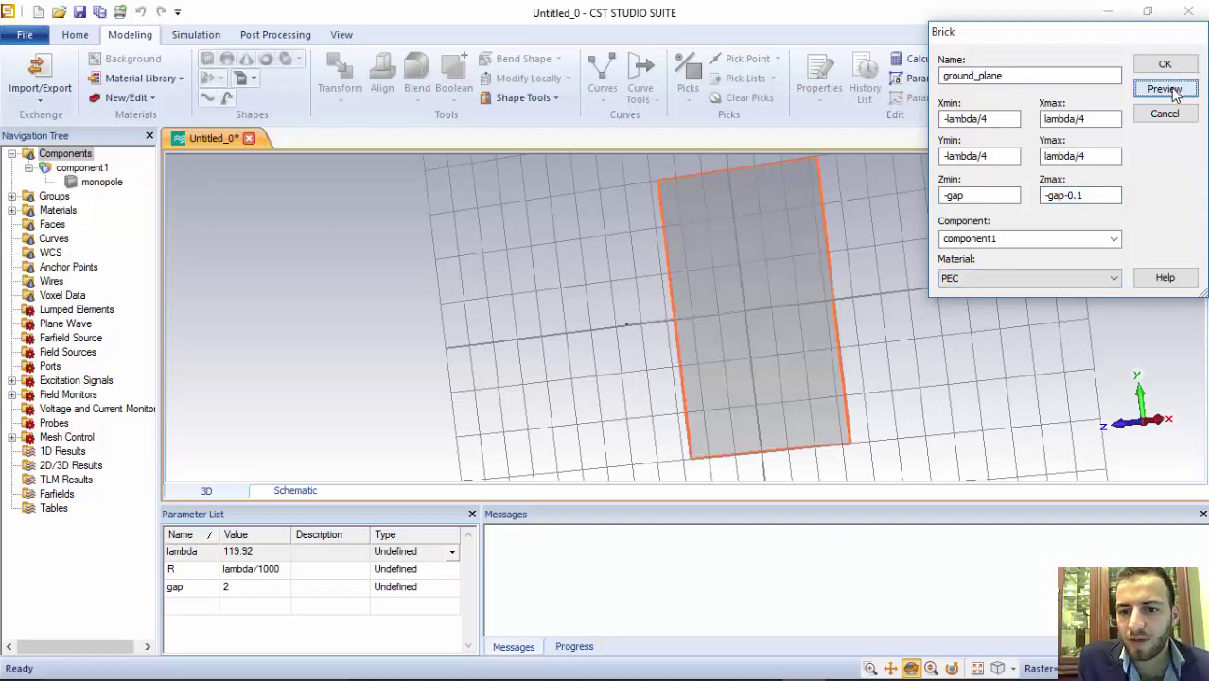
click(1164, 64)
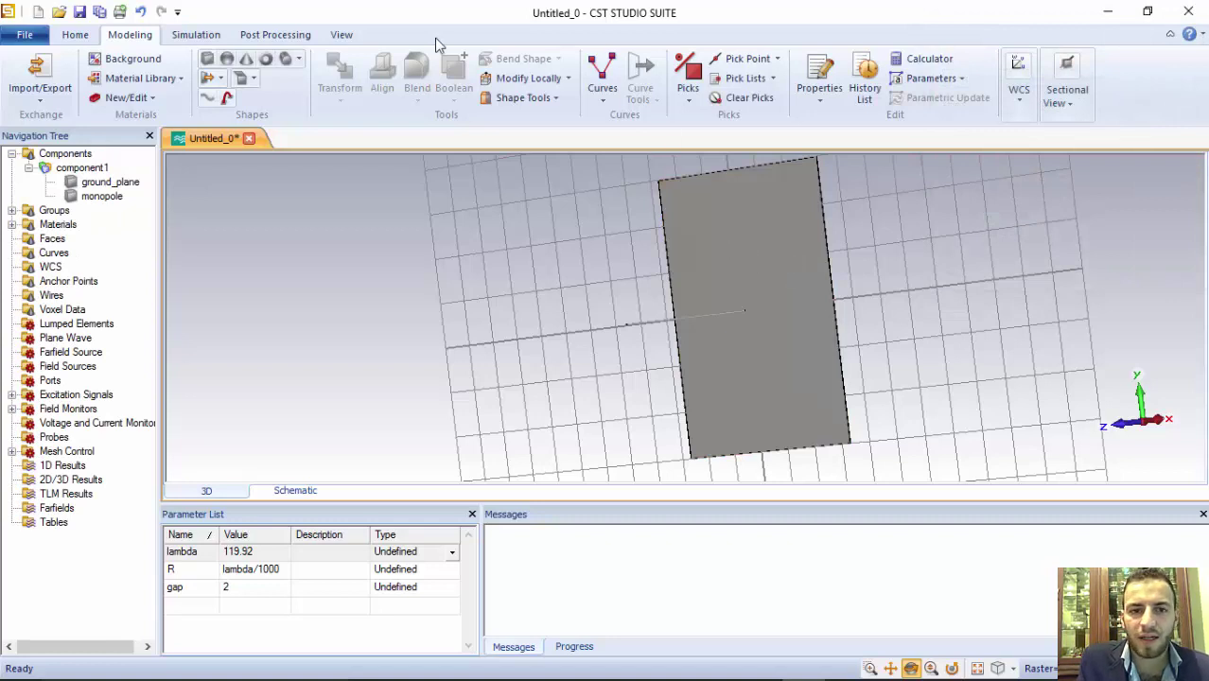
Hide the working plane and enlarge the area where the monopole's base faces the ground plane.
click(342, 34)
click(317, 77)
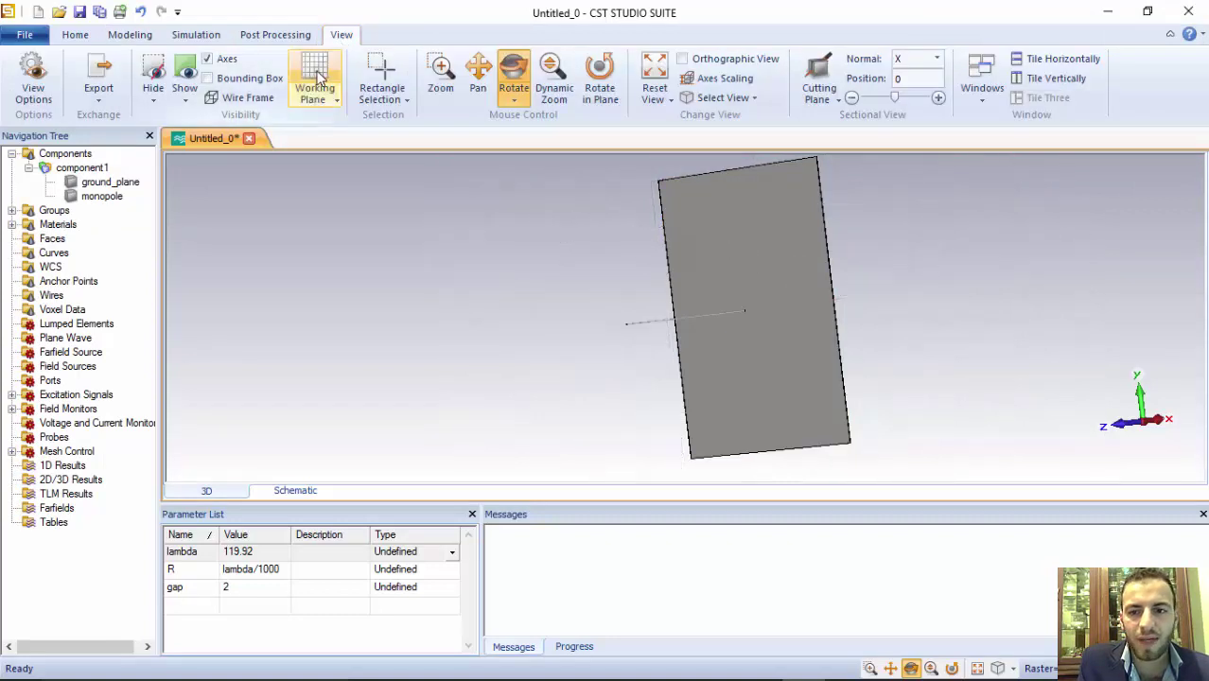
click(440, 76)
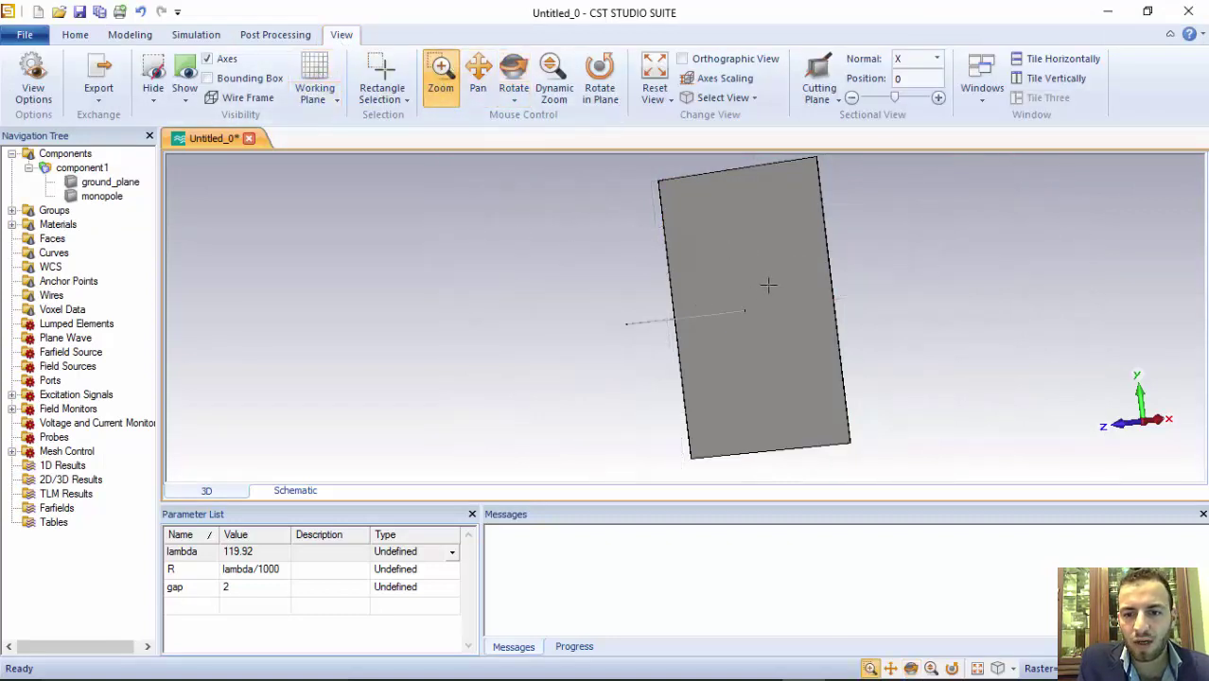
drag(767, 284, 734, 334)
mouse_move(702, 278)
mouse_down()
mouse_move(613, 370)
mouse_move(686, 351)
mouse_move(708, 276)
mouse_up()
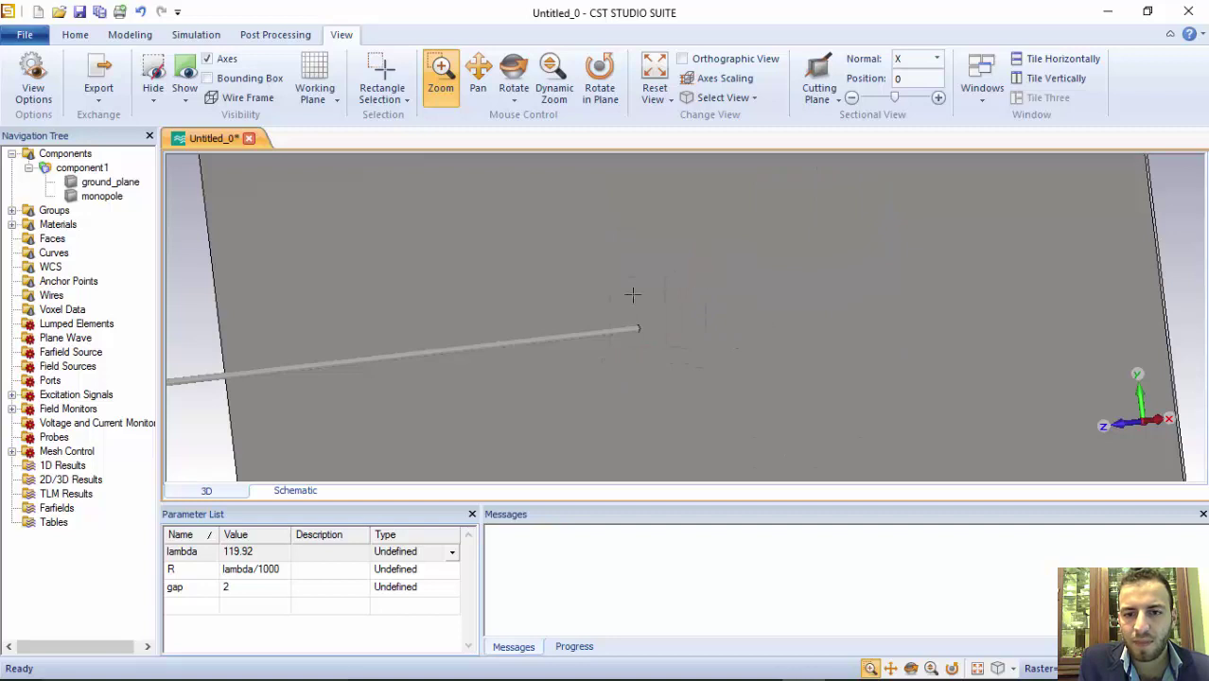
Pick the circle center at the monopole's base and the face center of the ground plane facing it.
click(204, 38)
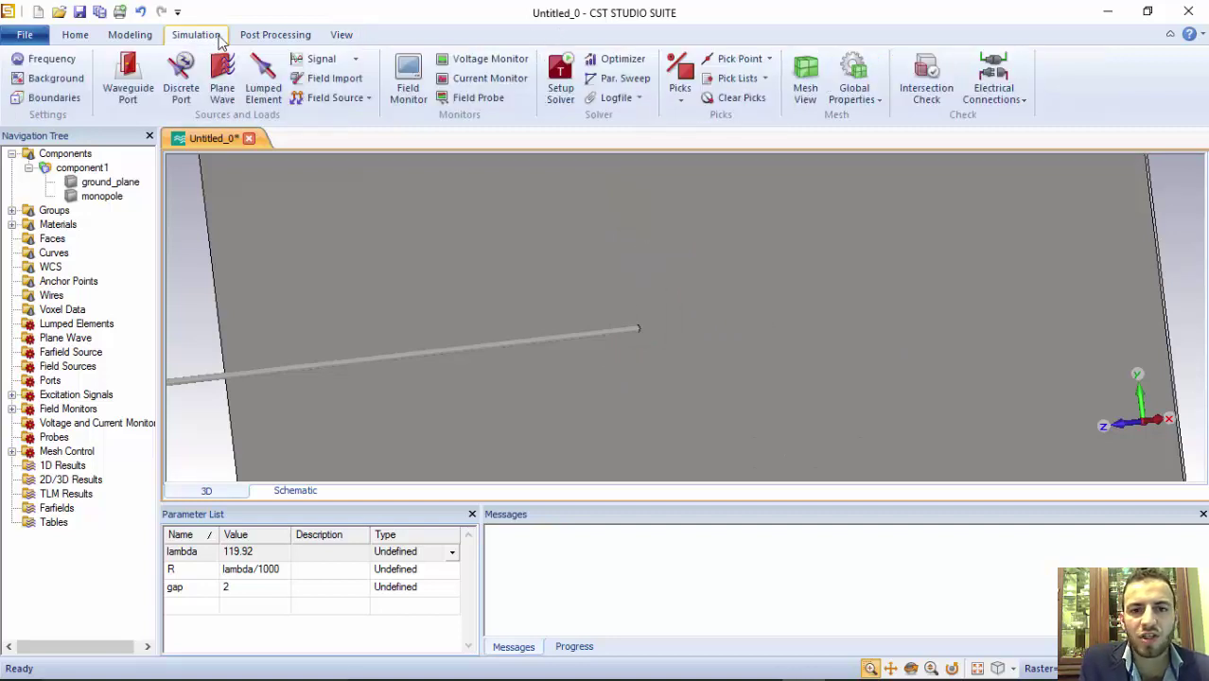
click(770, 59)
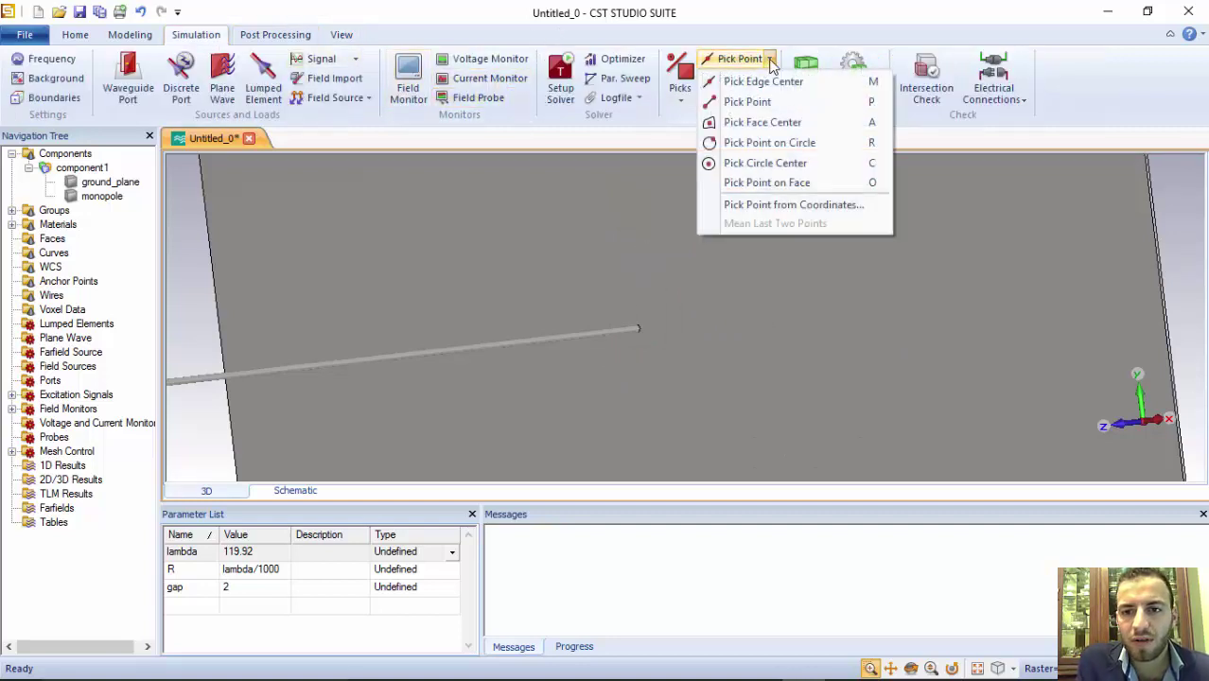
click(755, 164)
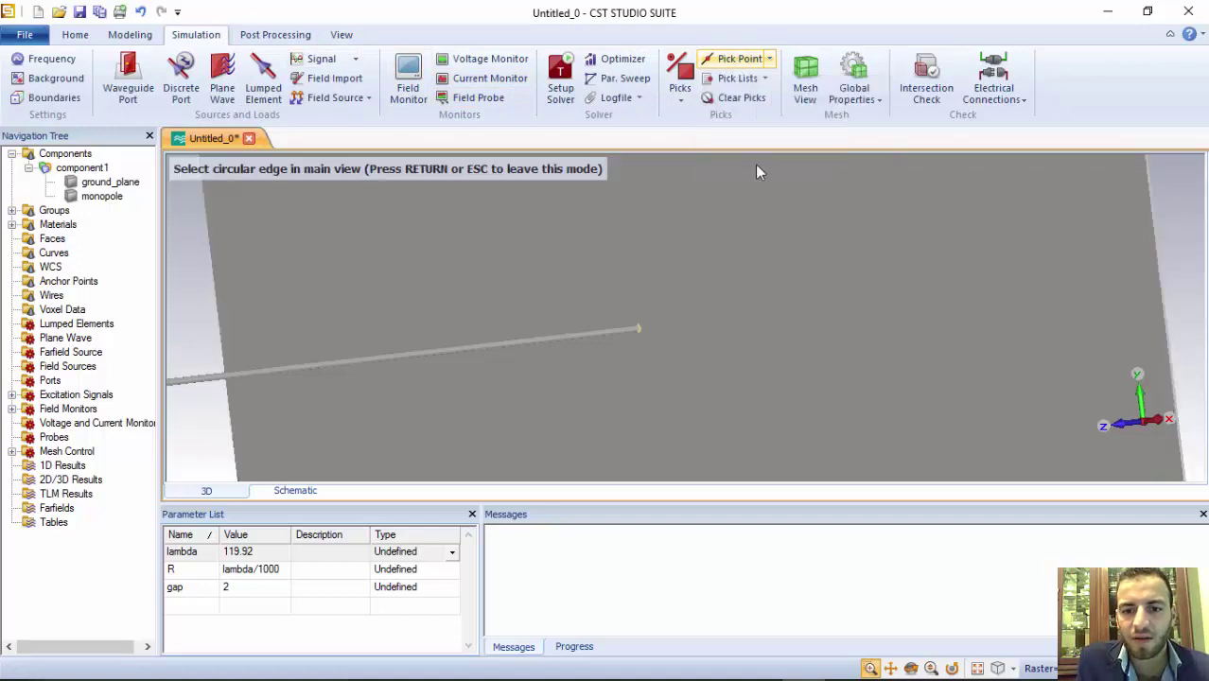
click(639, 329)
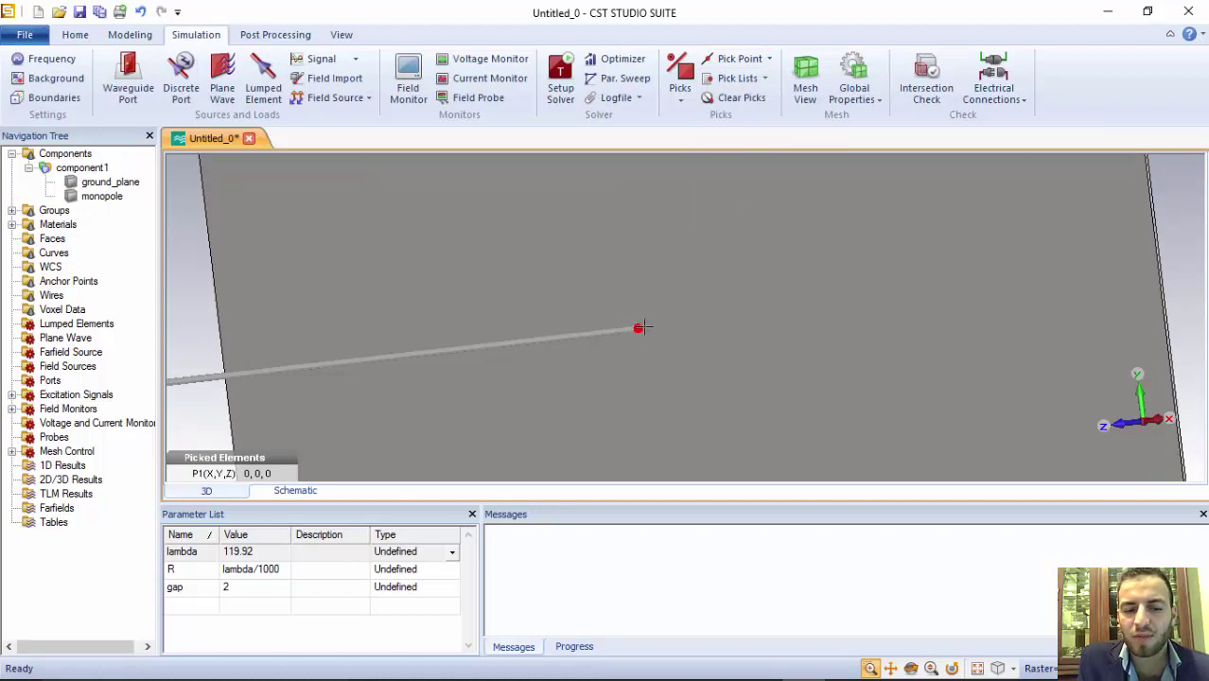
click(767, 59)
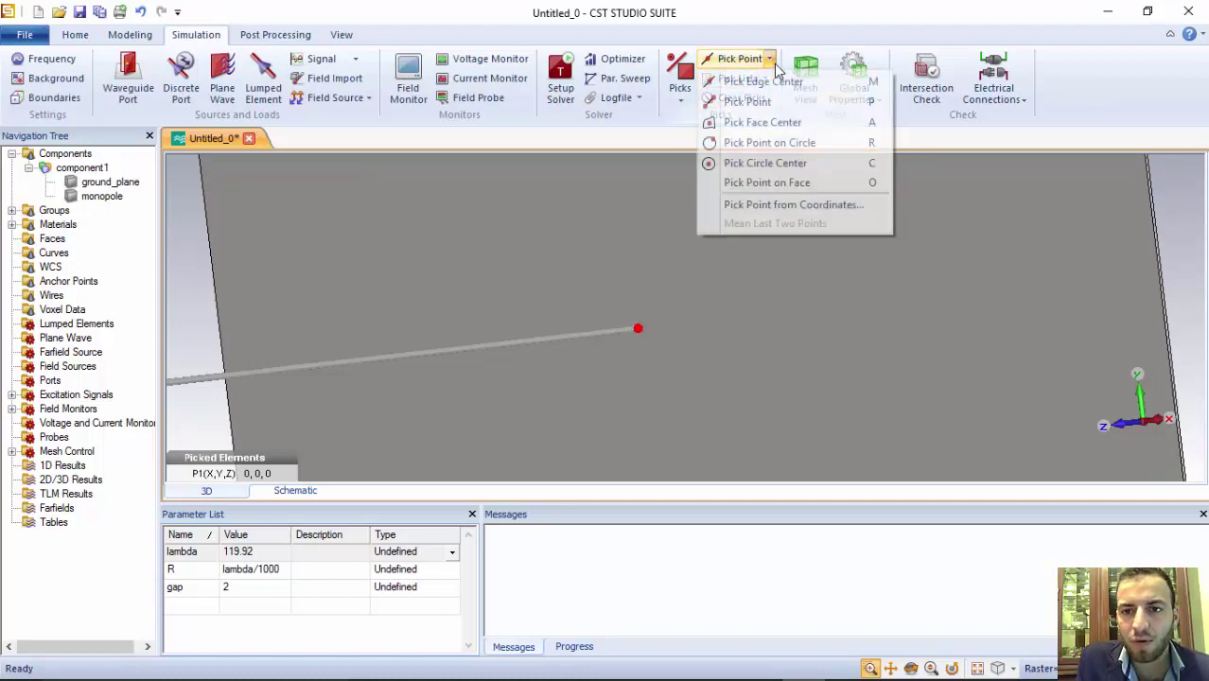
click(763, 122)
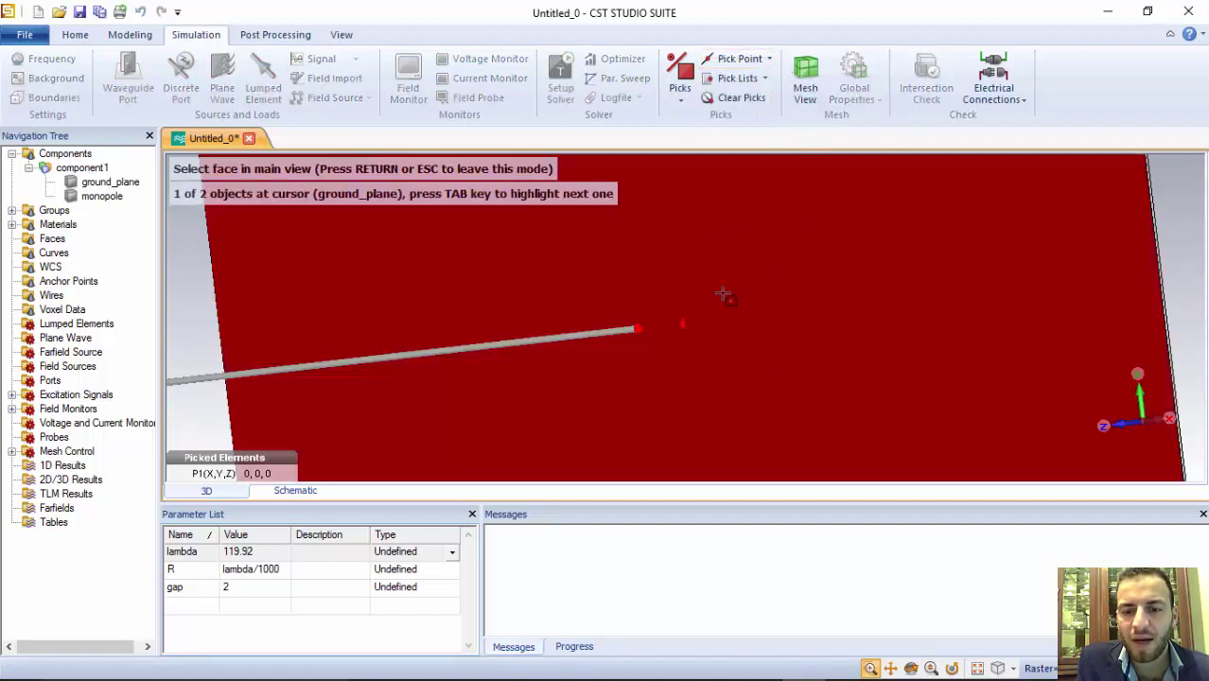
click(717, 293)
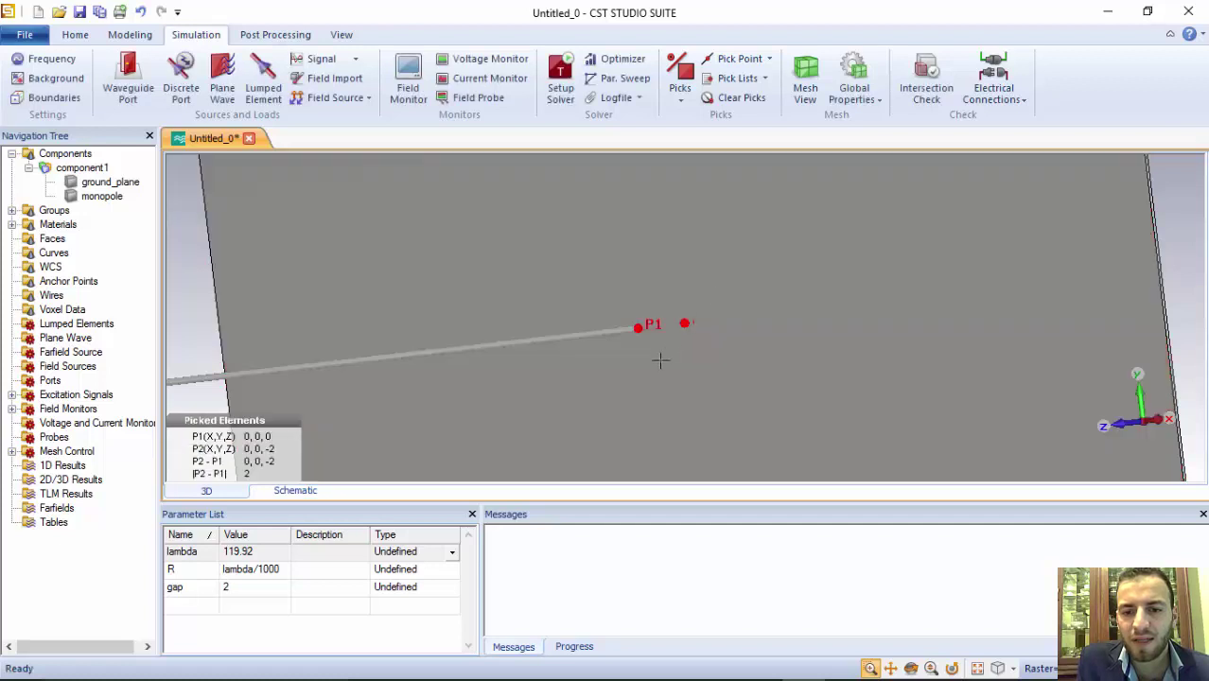
Create a 50-ohm S-parameter discrete port between the two picked points and check it under the ports.
click(180, 77)
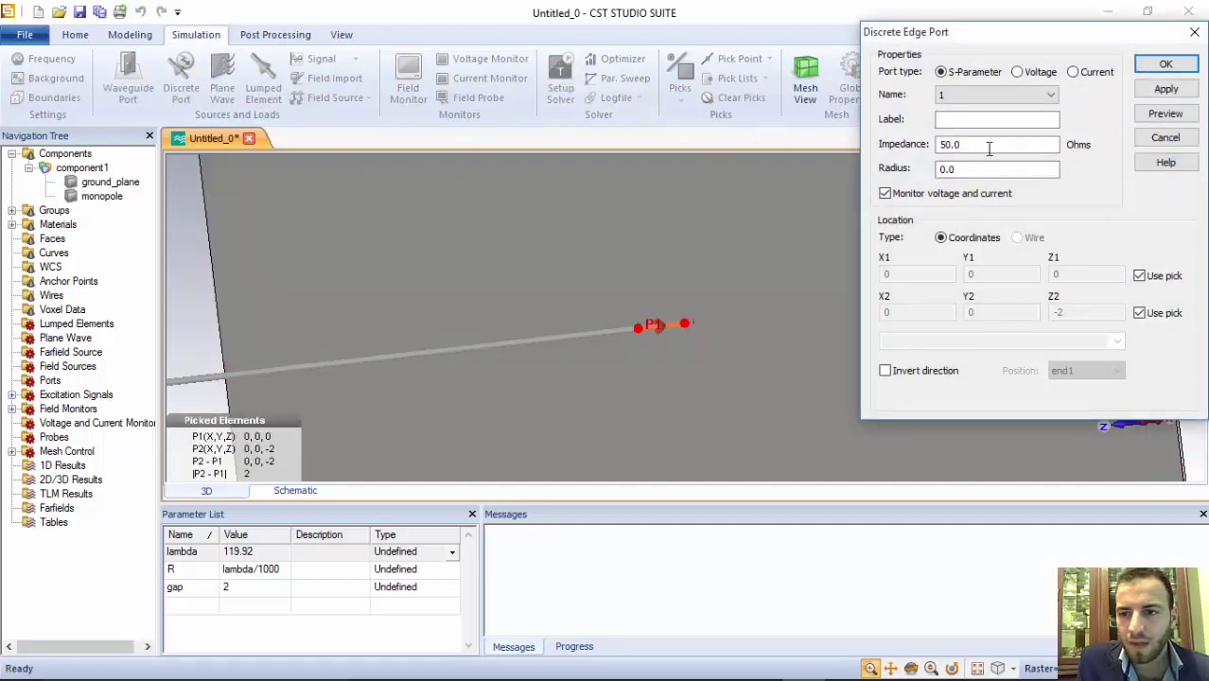
click(1169, 69)
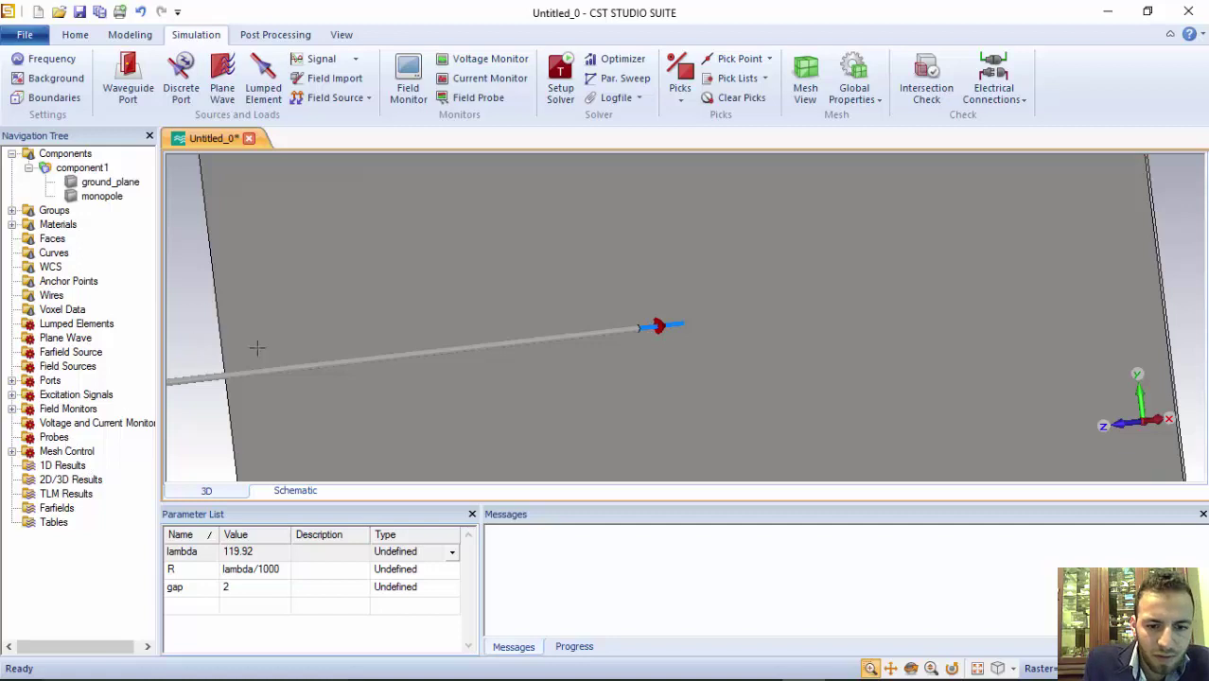
click(12, 380)
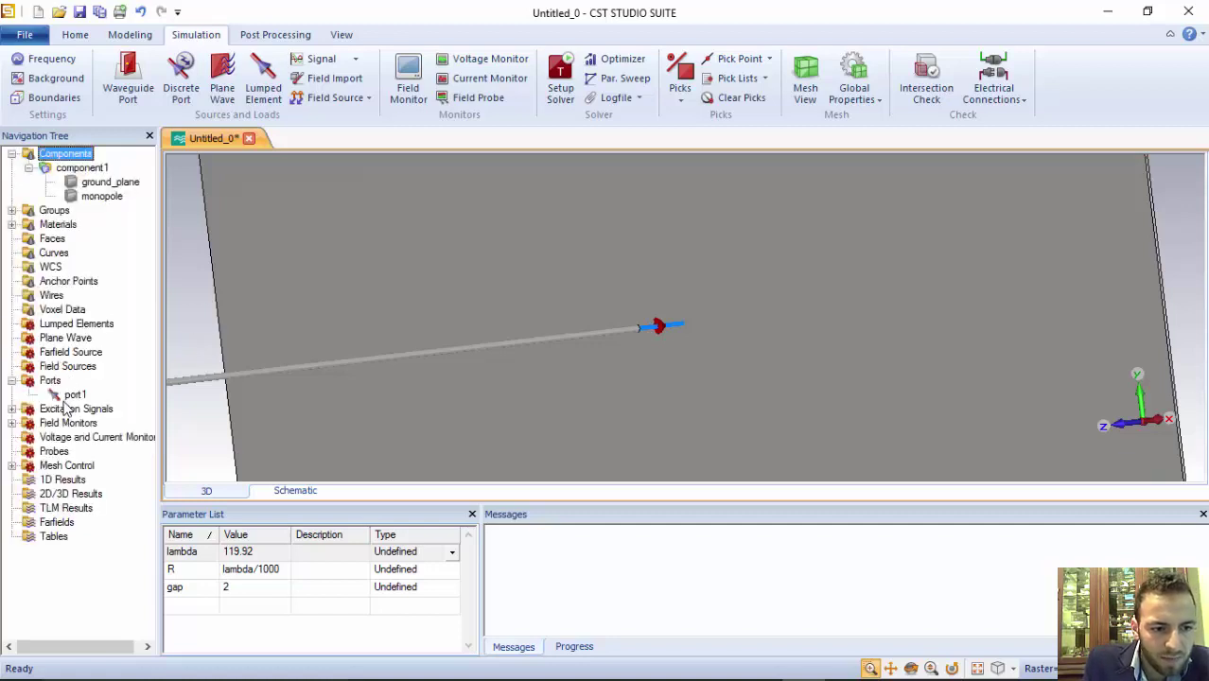
click(74, 394)
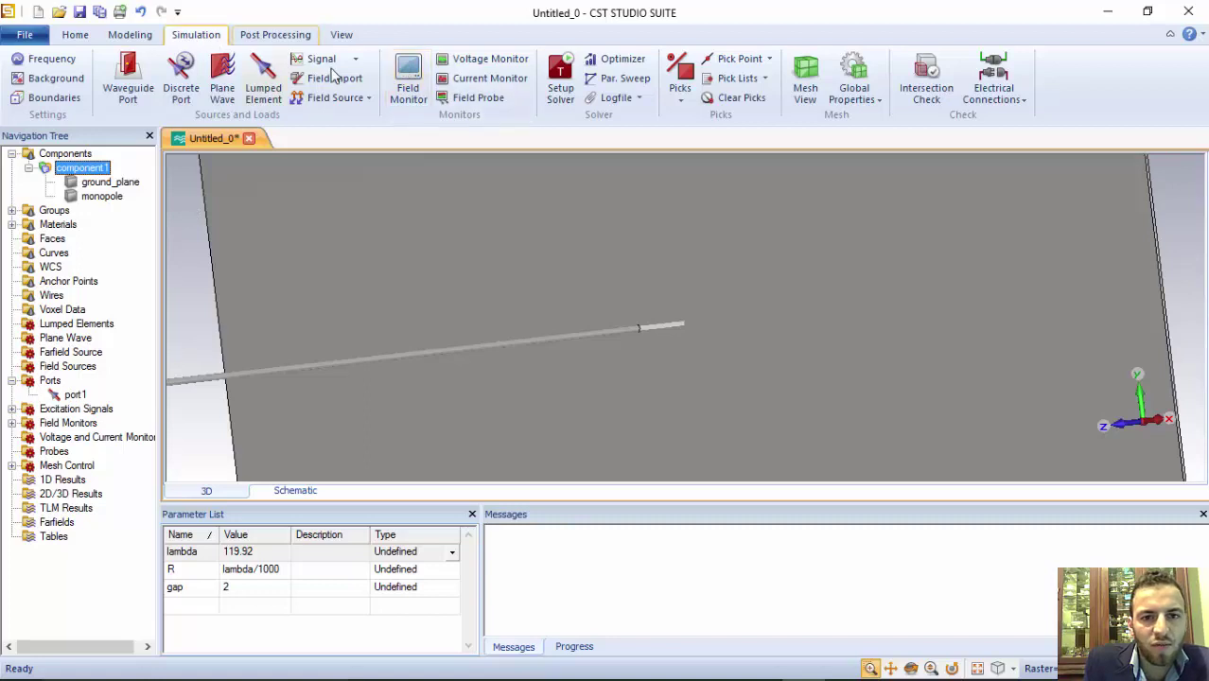
Run the time domain solver with a hexahedral mesh, -30 dB accuracy and all ports as the source.
click(560, 83)
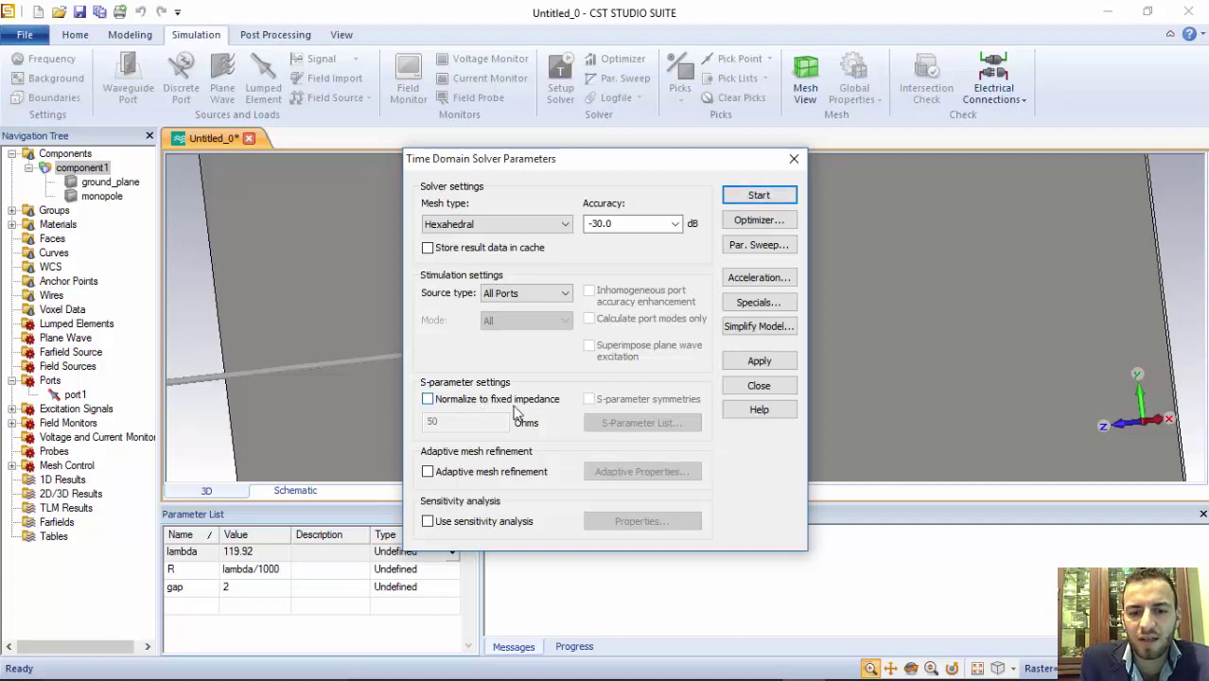
click(762, 198)
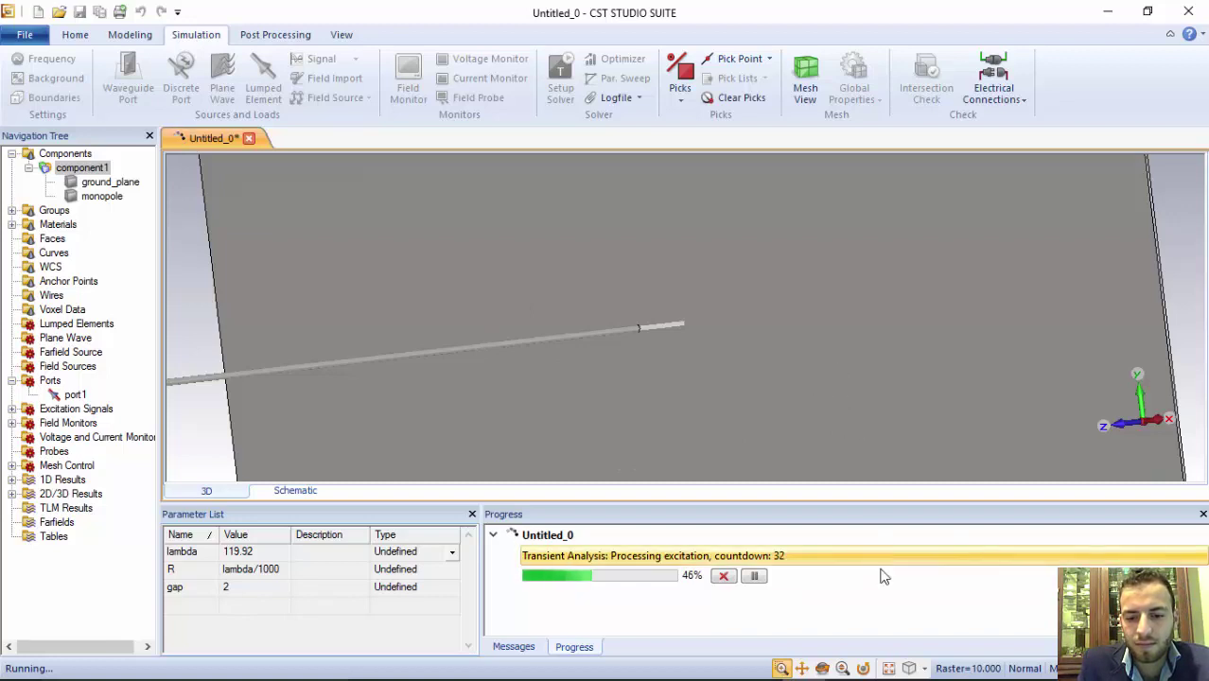
mouse_move(1047, 671)
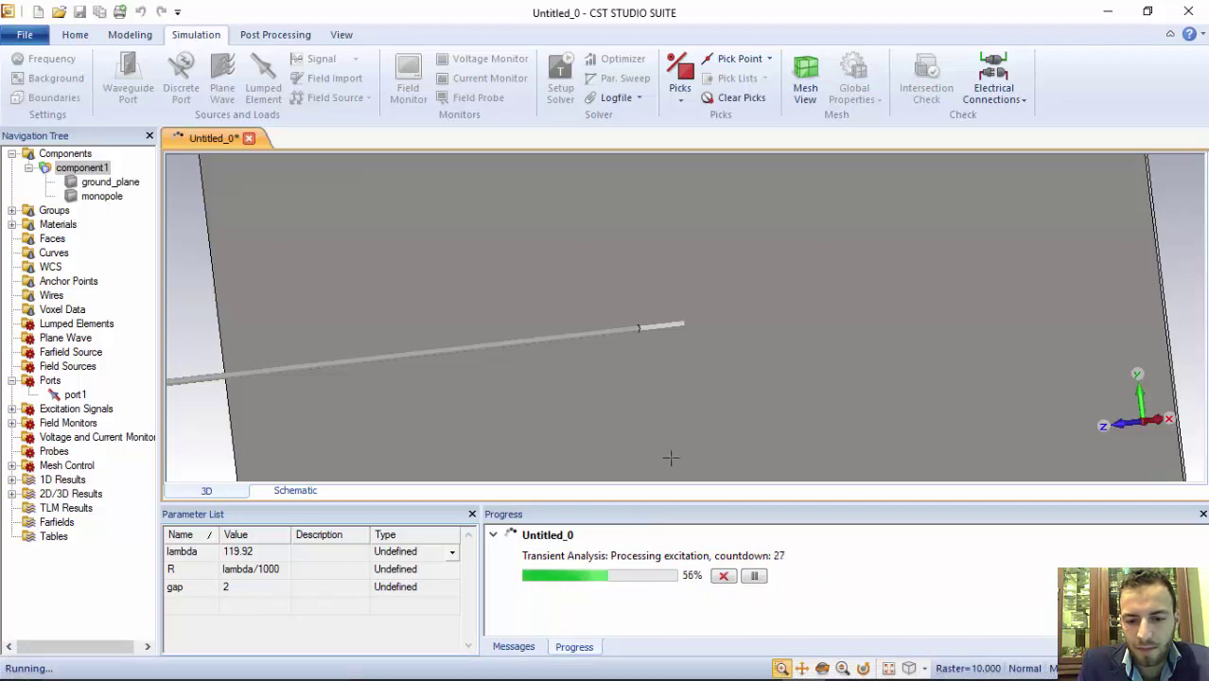
mouse_move(733, 676)
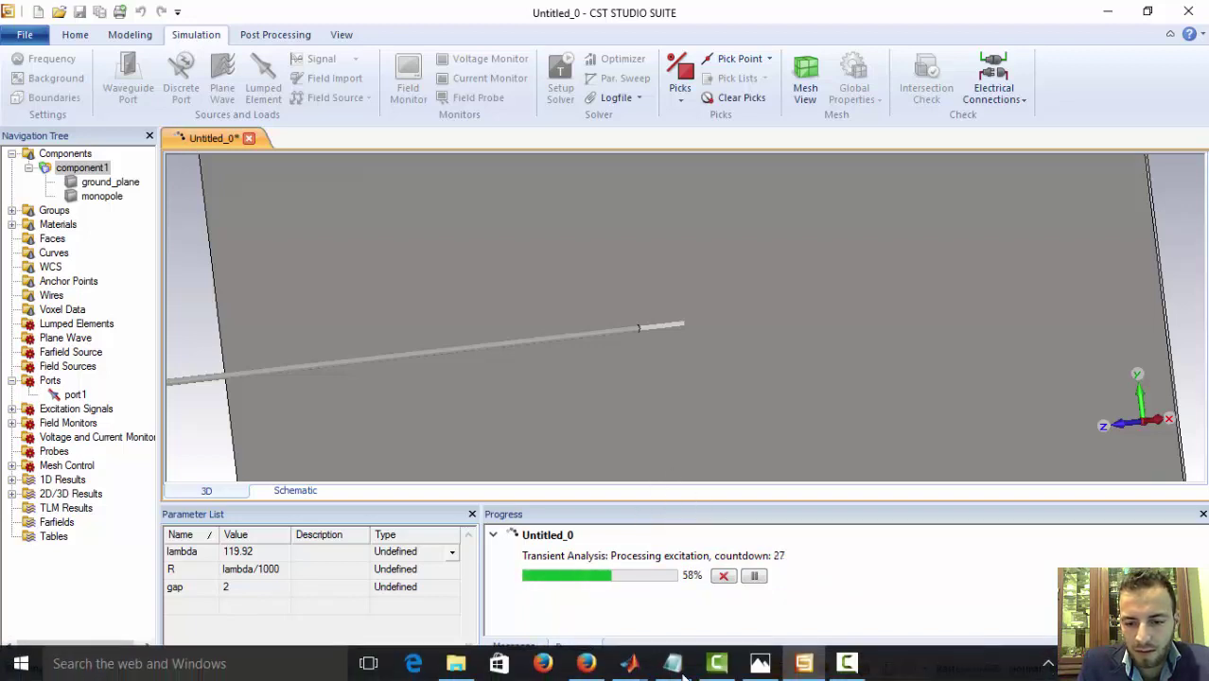
click(845, 664)
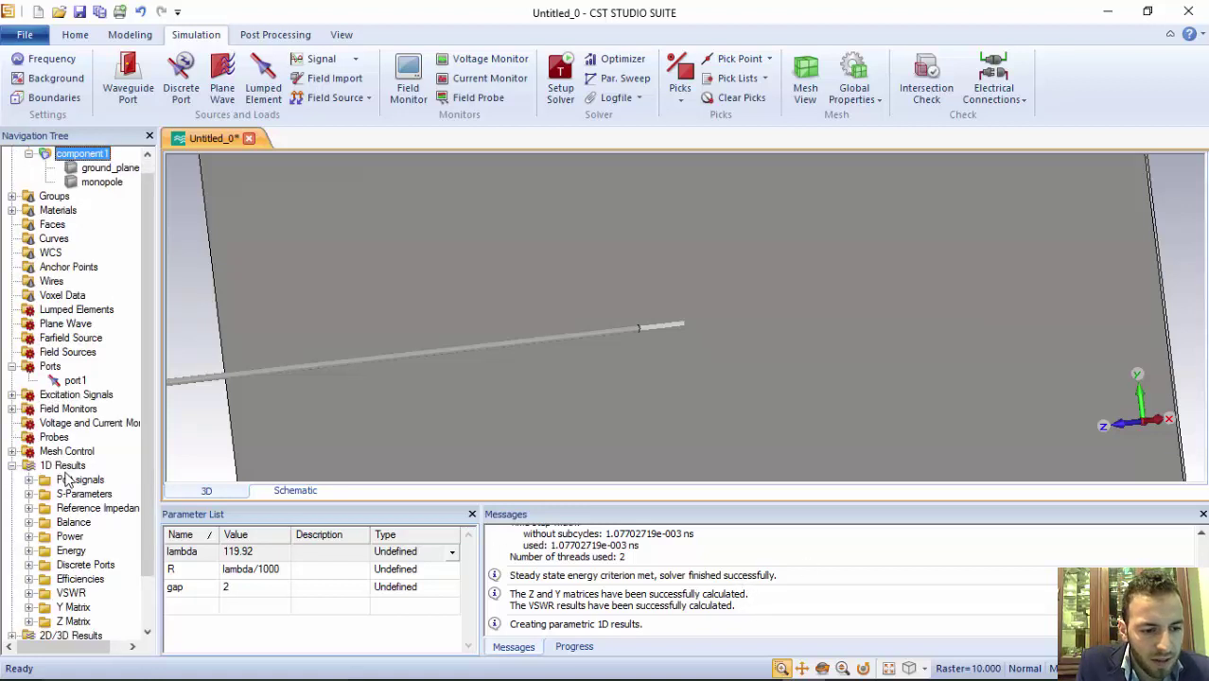
Examine the S-parameter curve in dB and the 3D farfield directivity at 2.5 GHz.
click(83, 493)
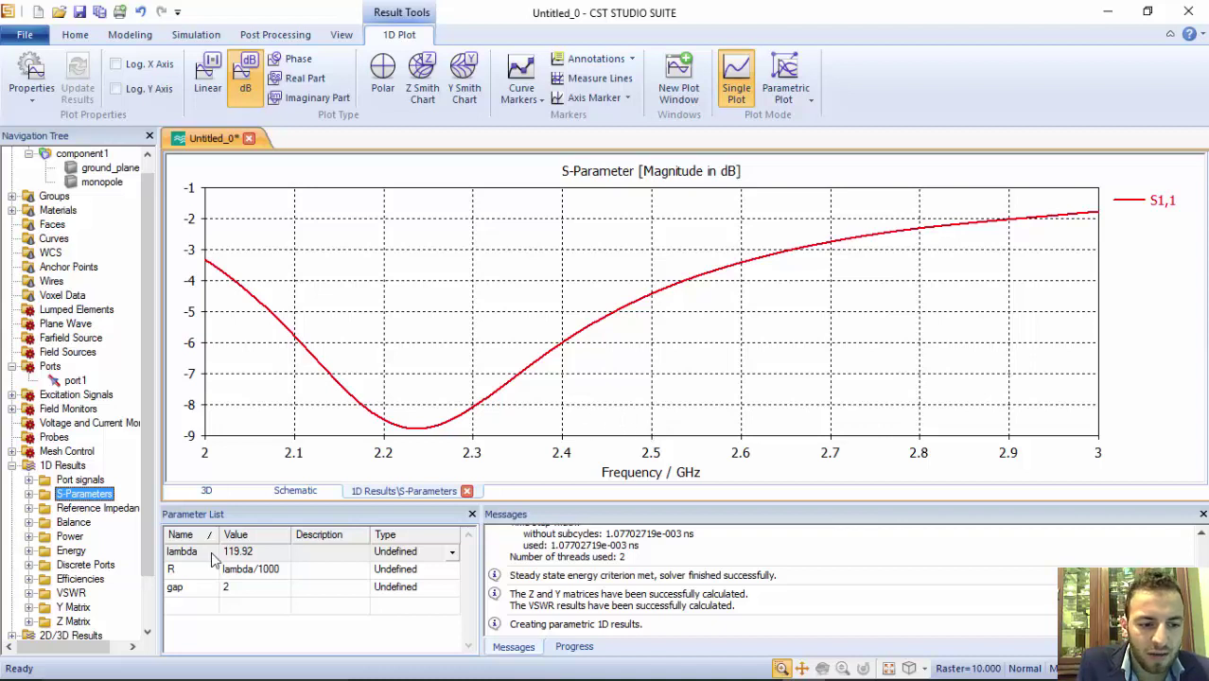
scroll(154, 491, down, 2)
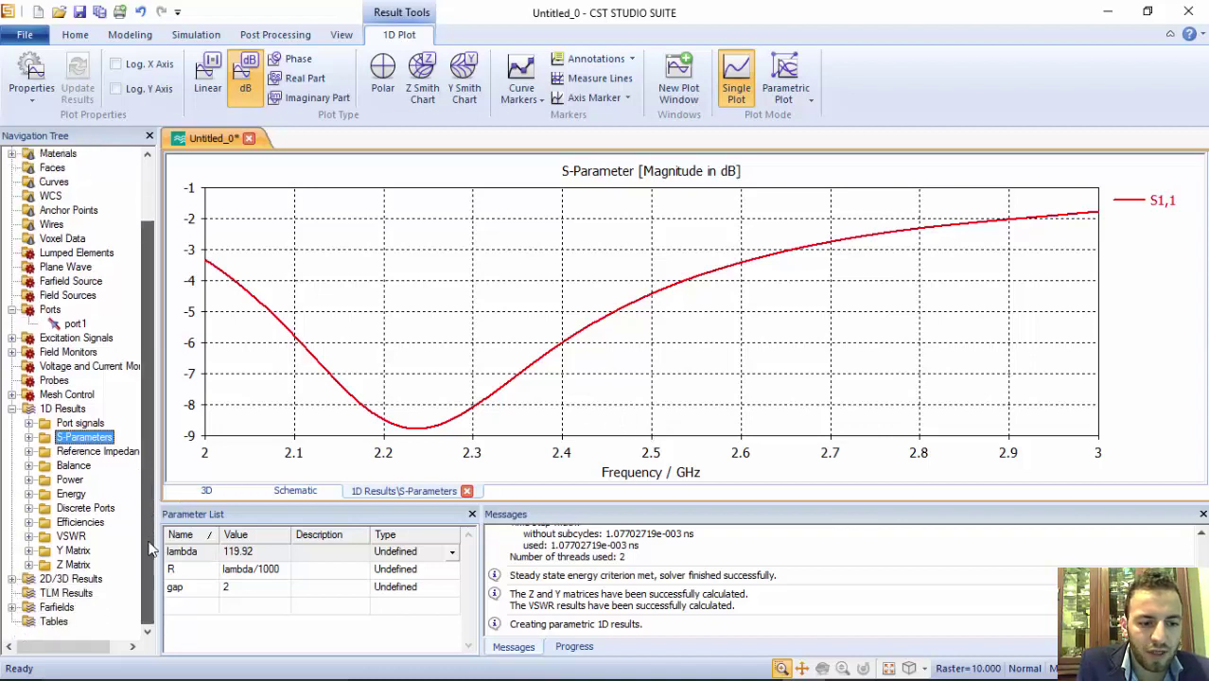
click(50, 610)
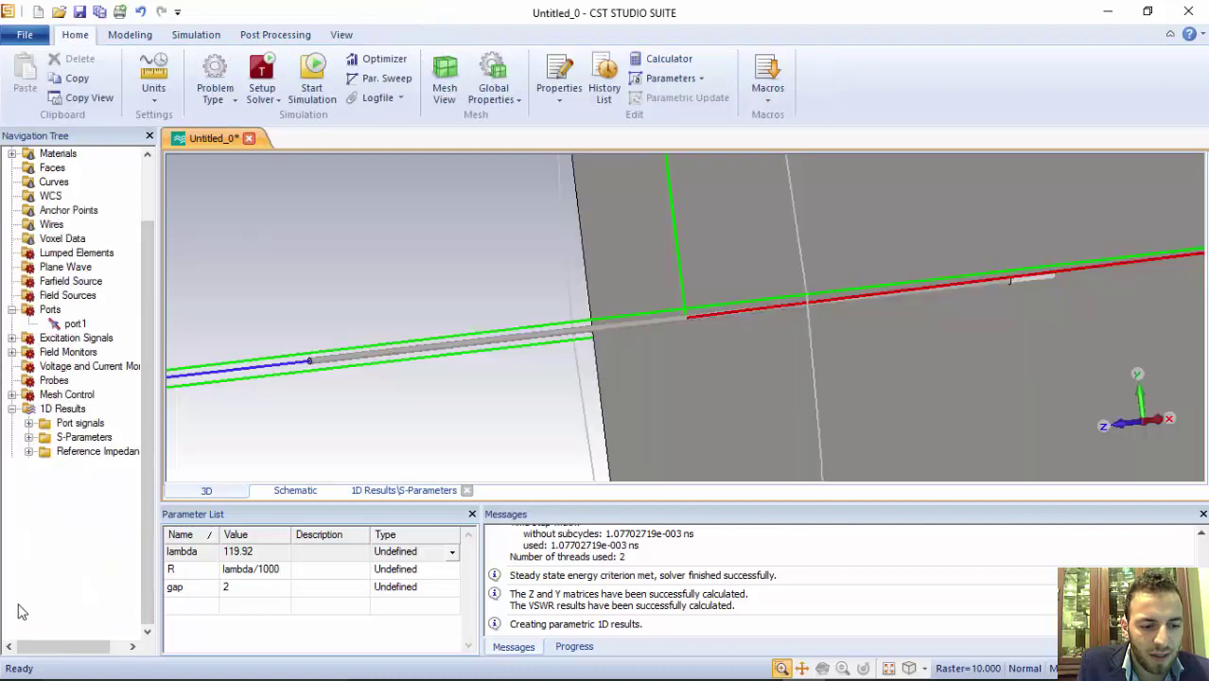
click(13, 607)
click(90, 607)
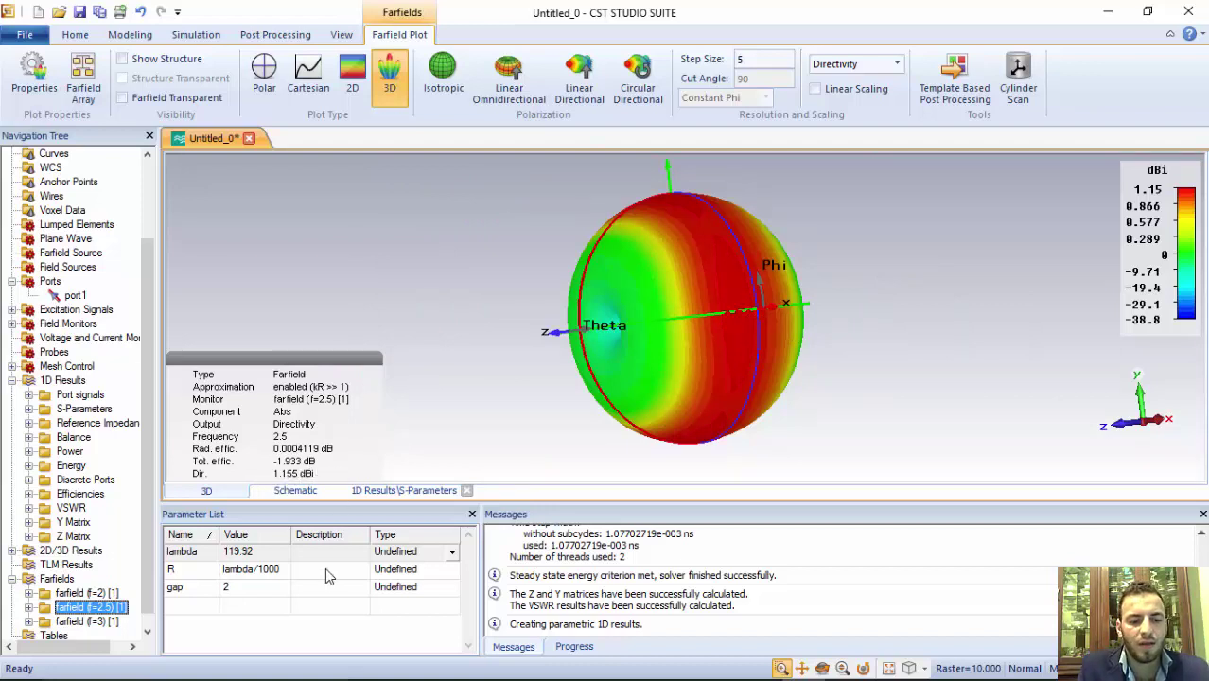
Set the lambda parameter to 0.94*119.92.
click(228, 556)
click(226, 556)
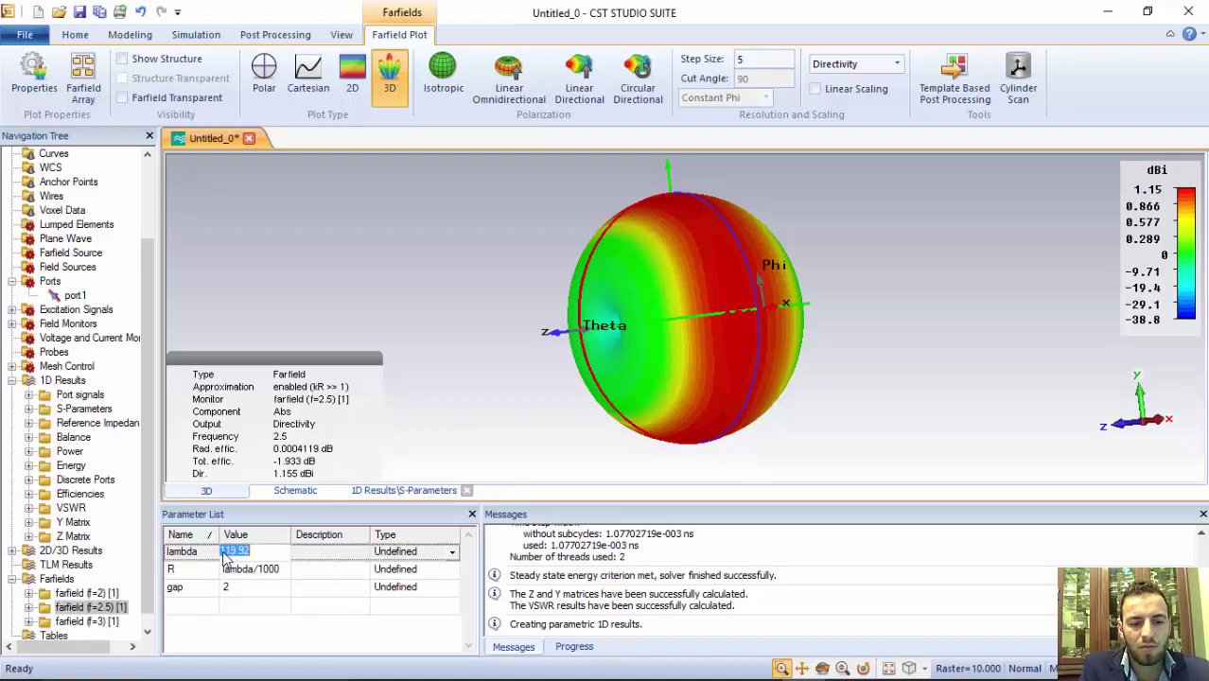
click(224, 557)
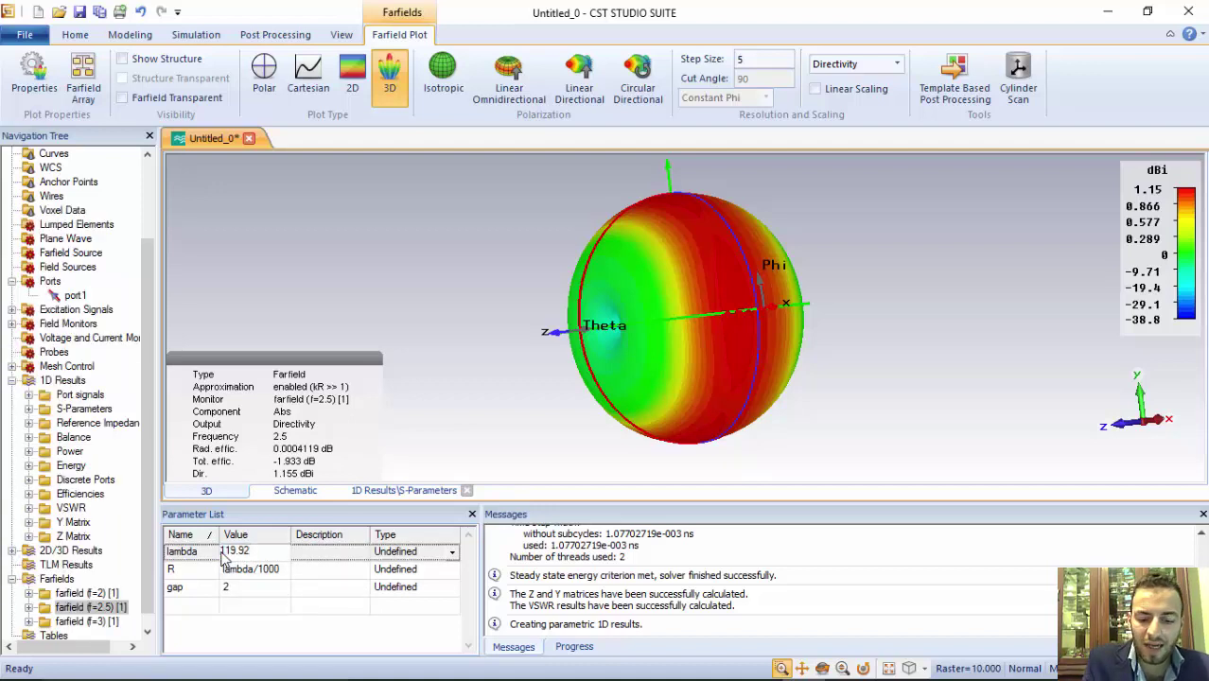
text(2)
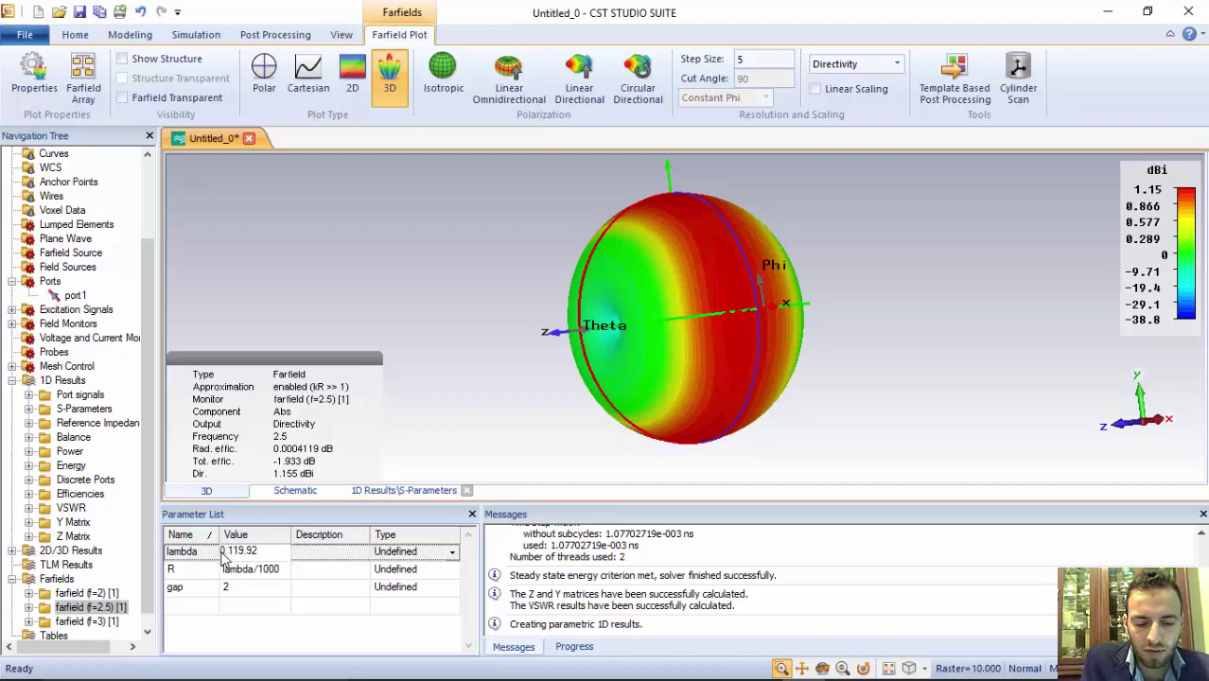
text(.4)
key(BackSpace)
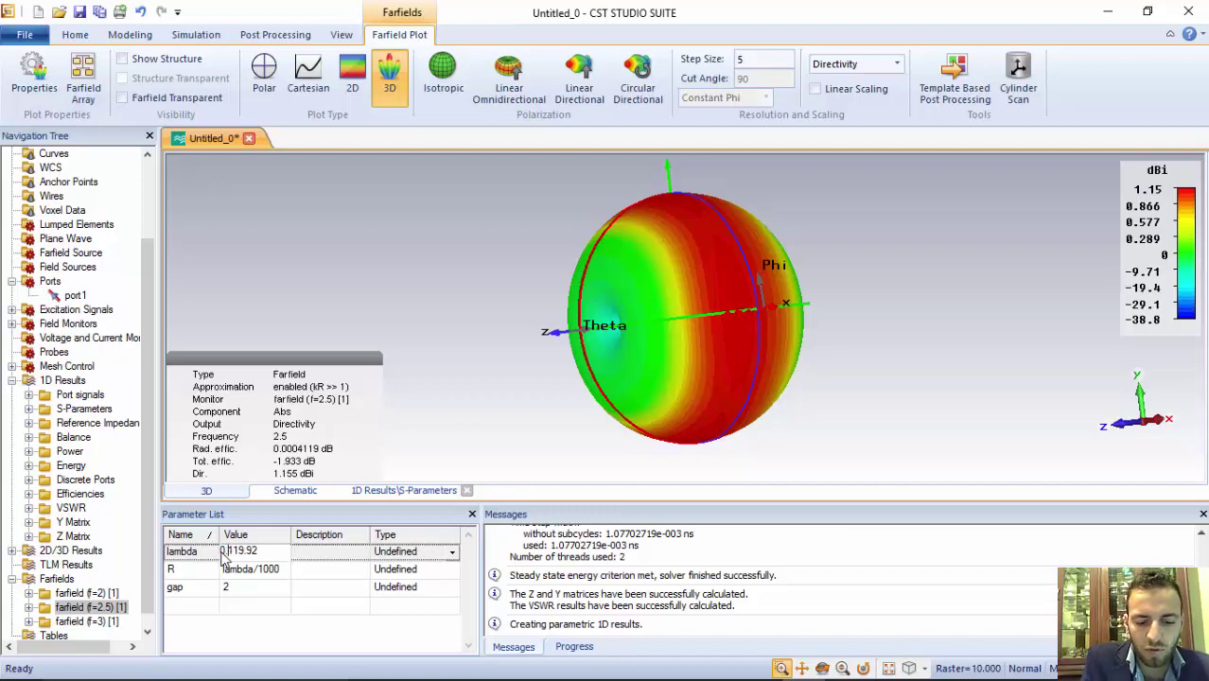
text(94)
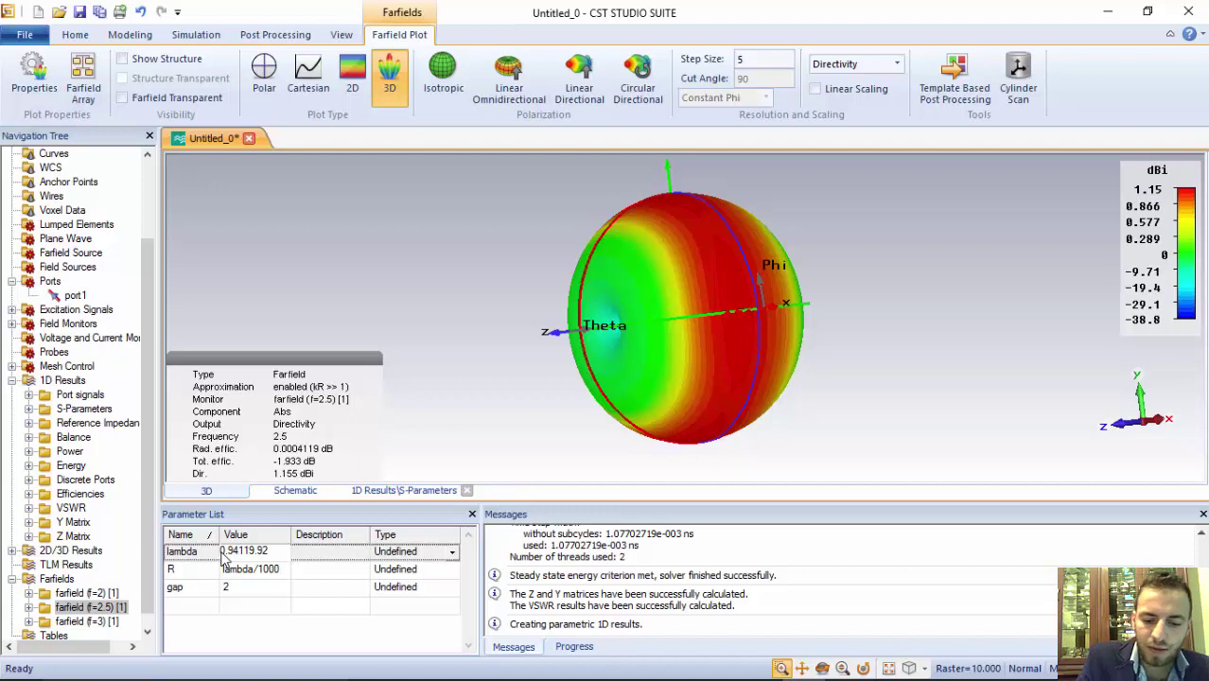
text(/)
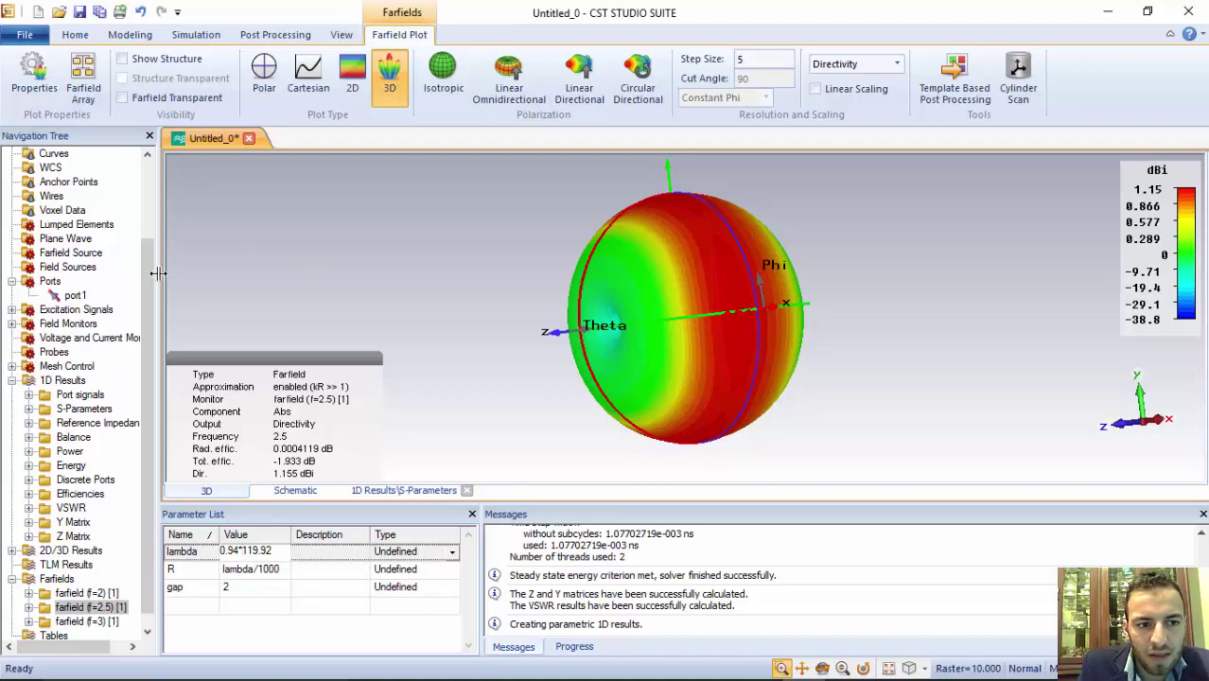
Return to the antenna model, delete the current results and apply the parametric update.
scroll(122, 184, up, 3)
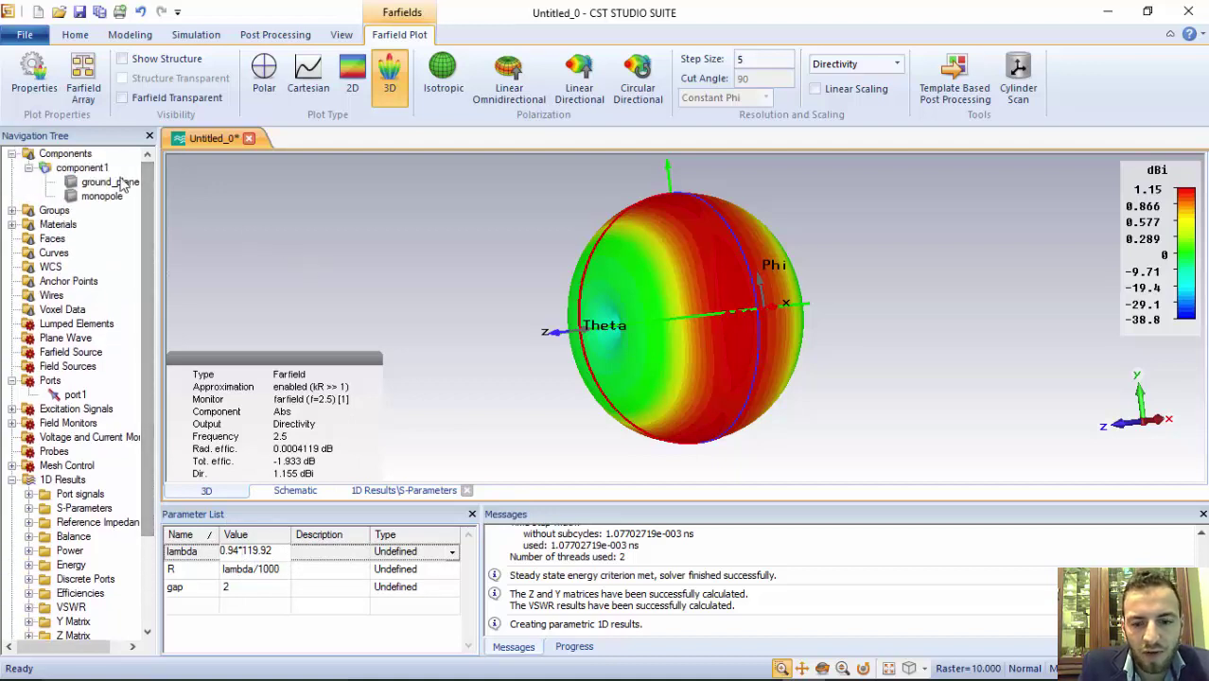
click(90, 167)
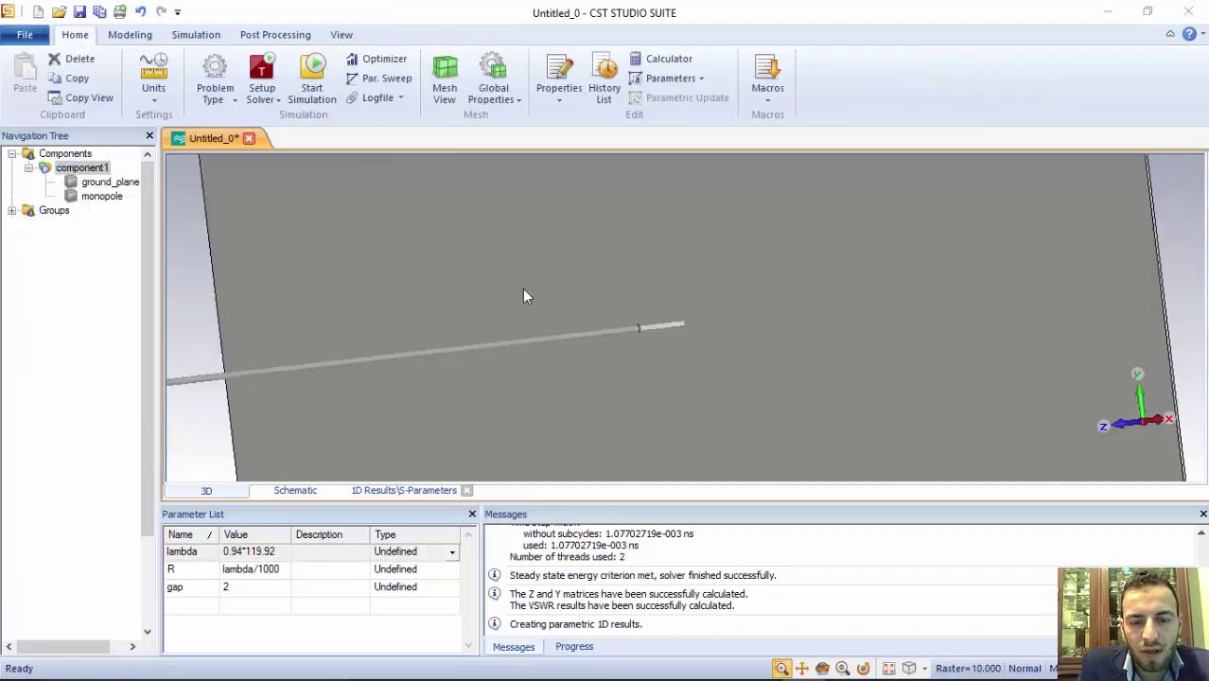
key(Delete)
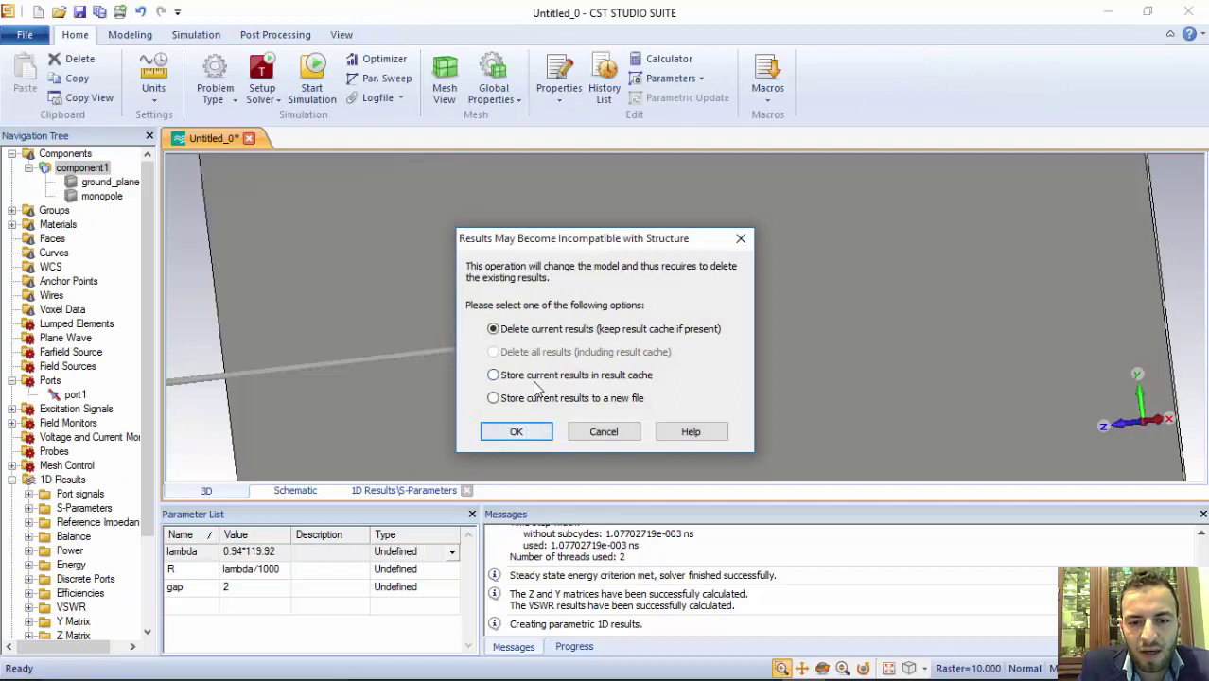
click(516, 432)
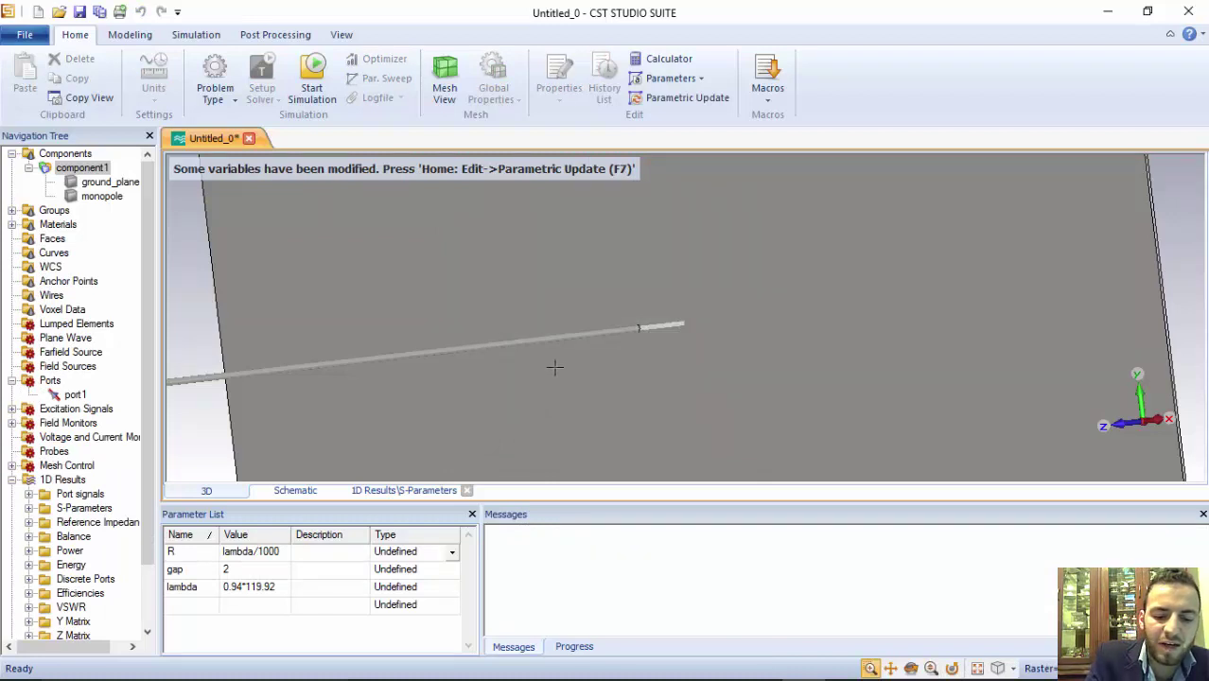
key(F7)
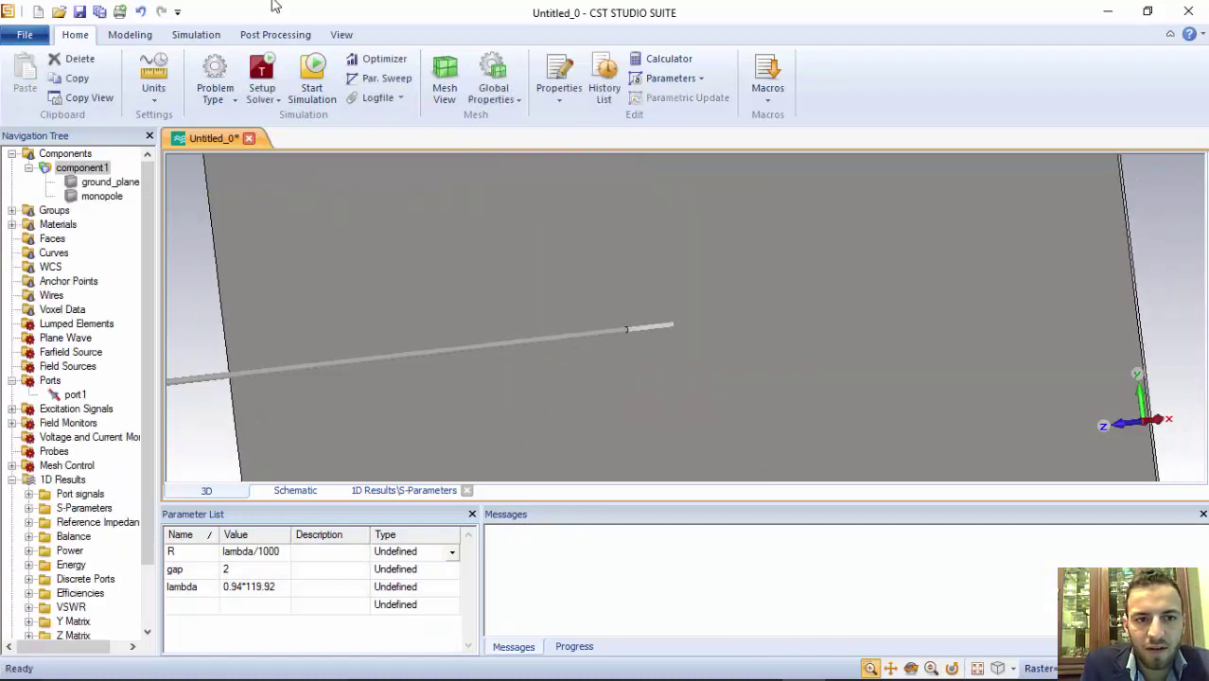
Rerun the time domain solver on the updated antenna and display its S-parameter curve.
click(262, 74)
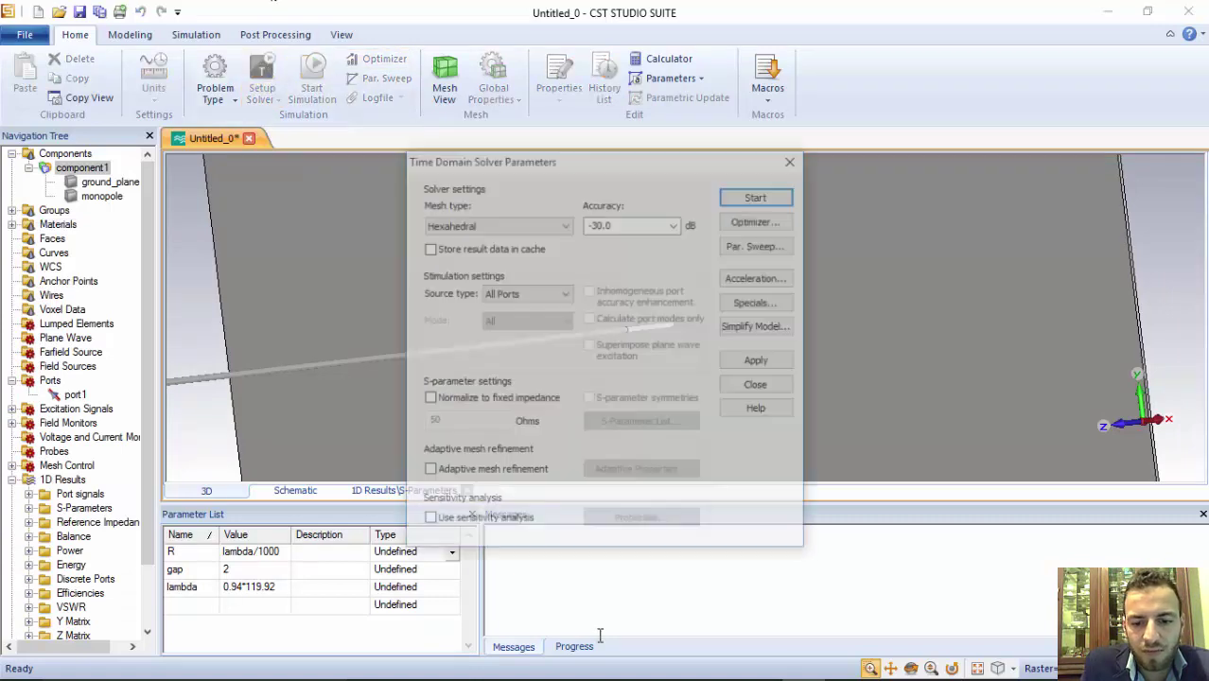
click(760, 195)
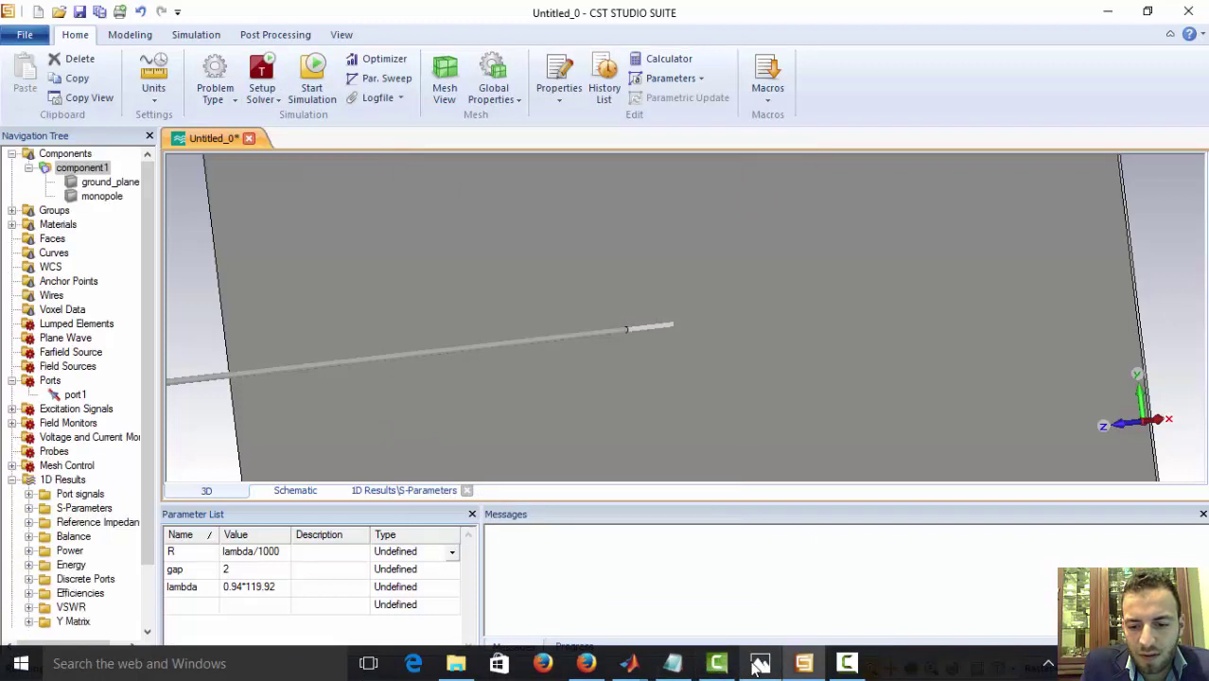
click(846, 668)
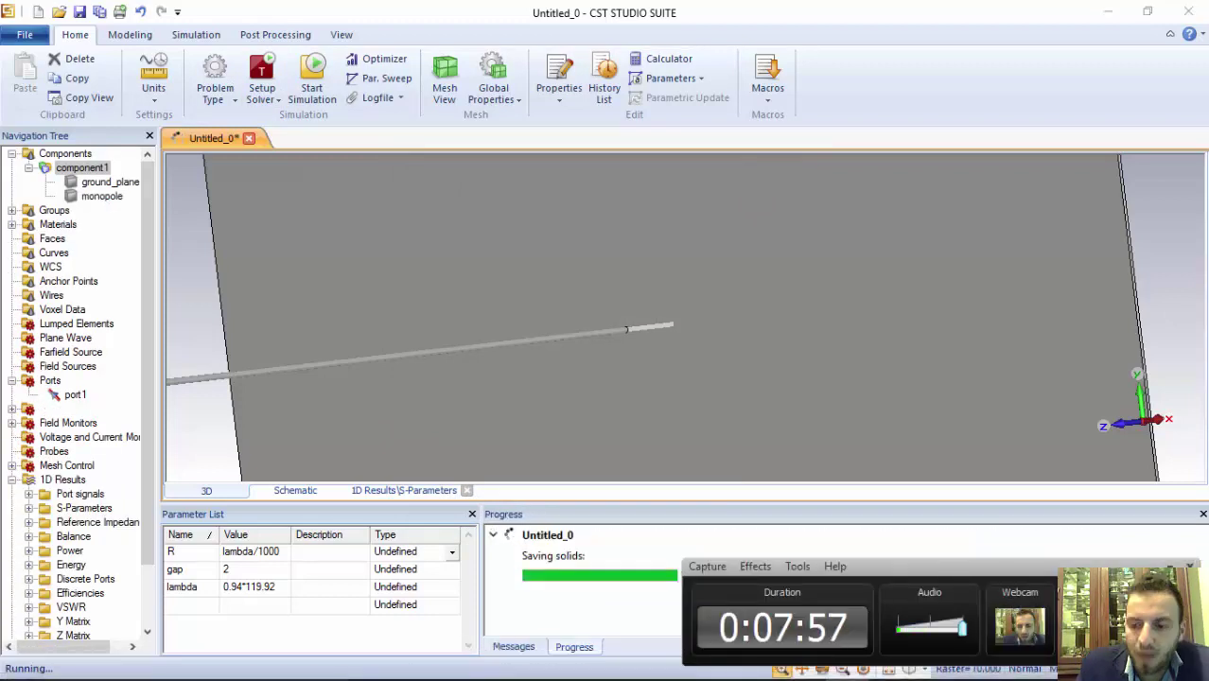
click(969, 536)
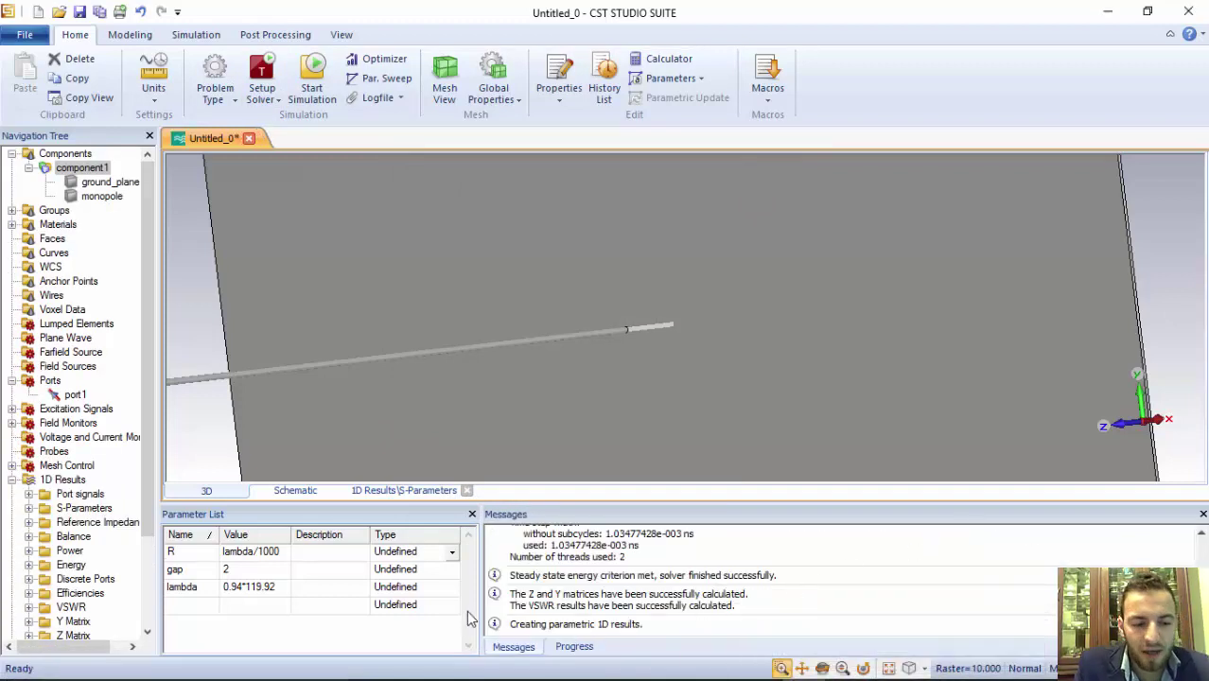
scroll(92, 487, down, 2)
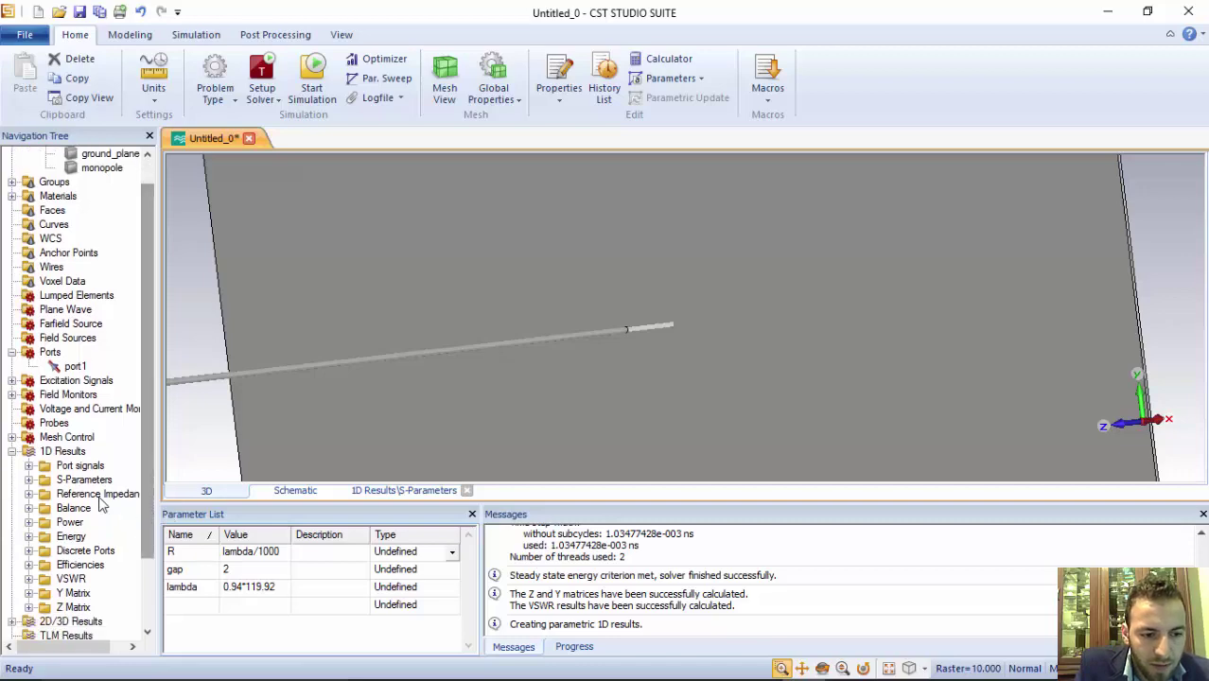
click(89, 482)
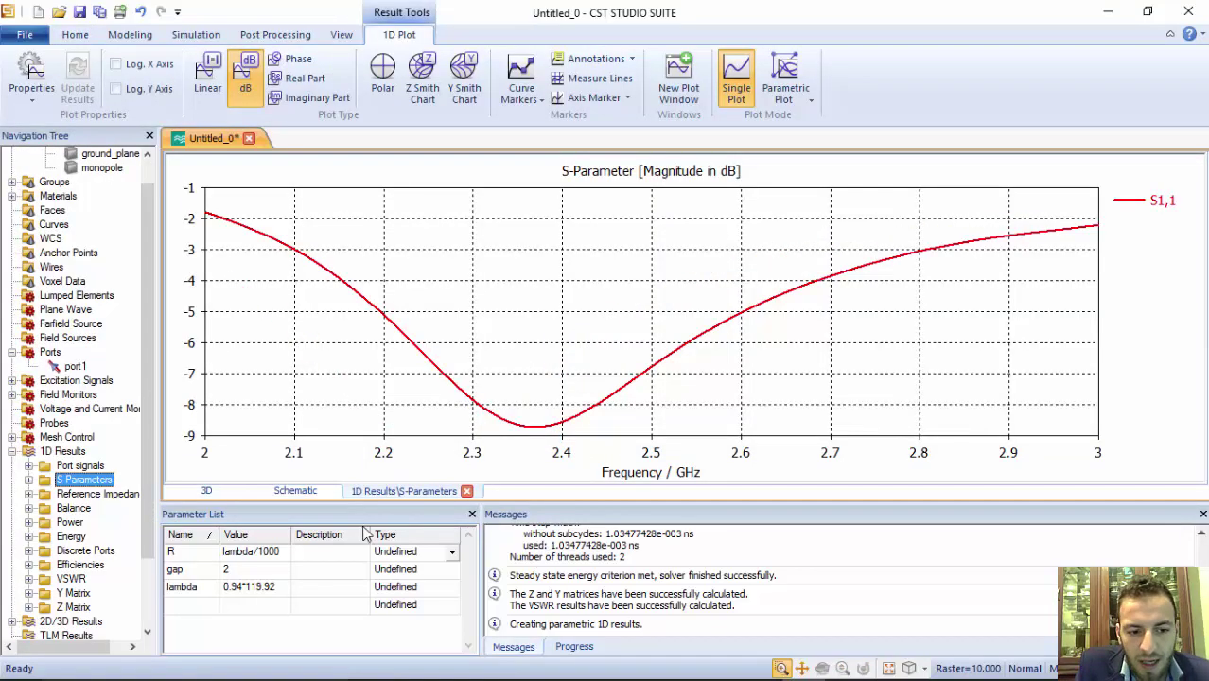
Set lambda to 0.97*119.92, delete the current results and update the model parametrically.
click(243, 593)
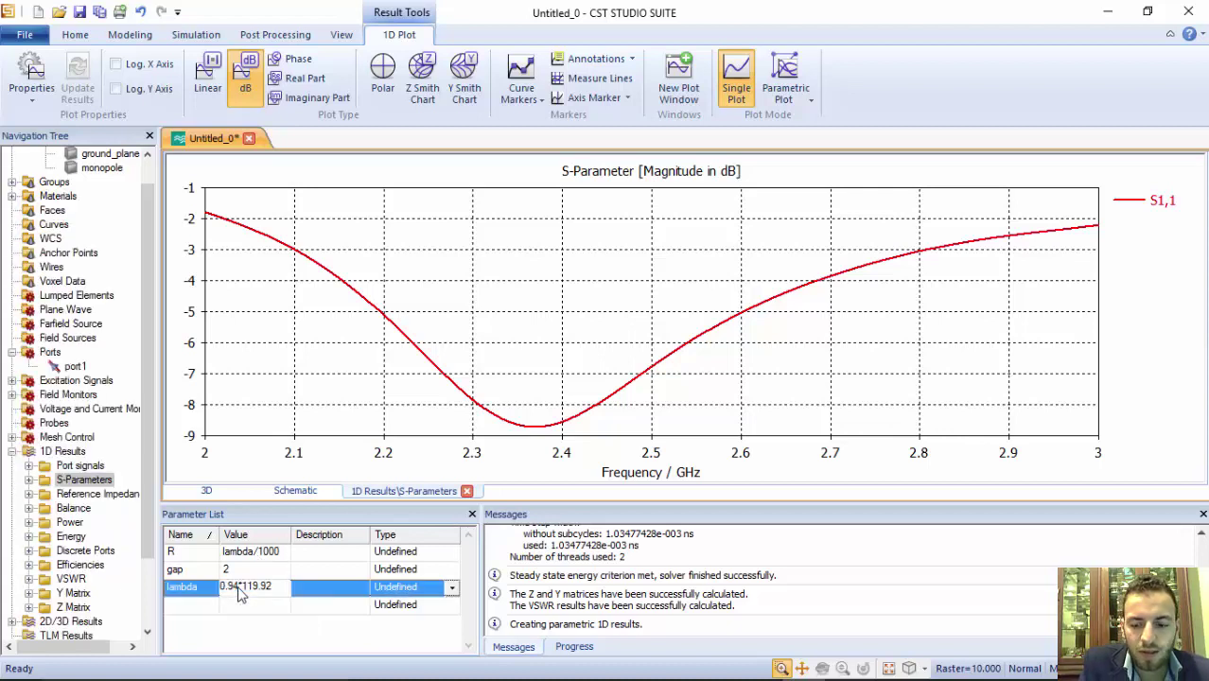
key(BackSpace)
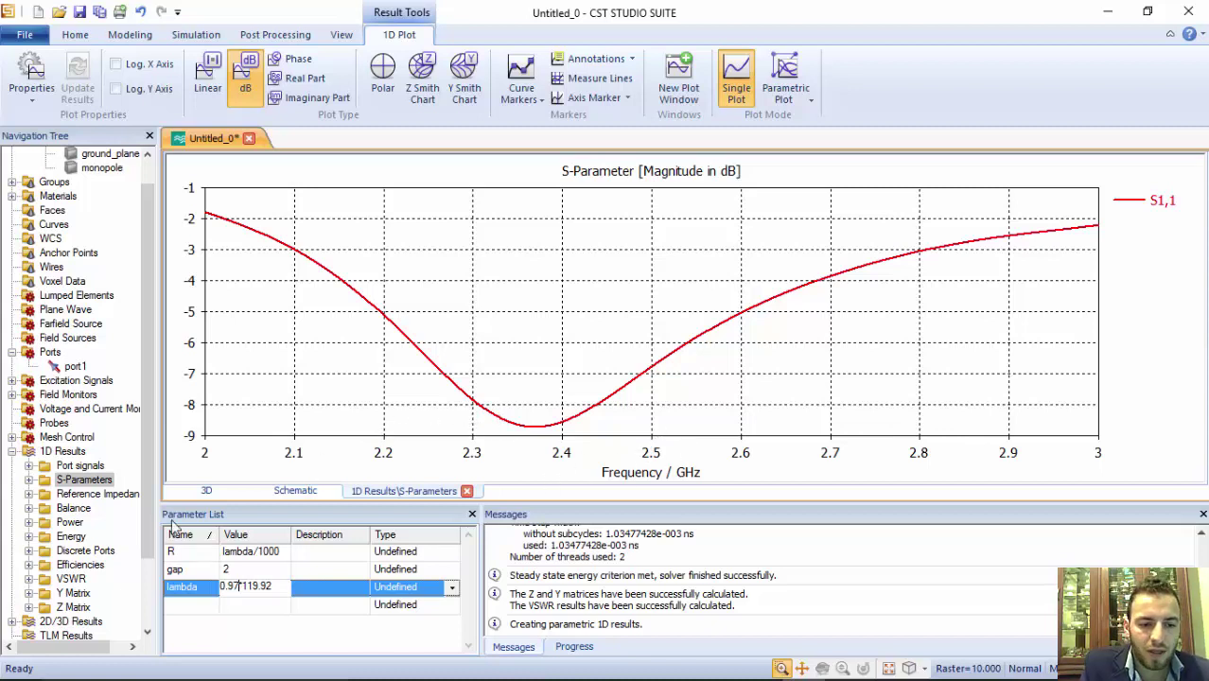
scroll(149, 581, down, 1)
scroll(149, 581, down, 1)
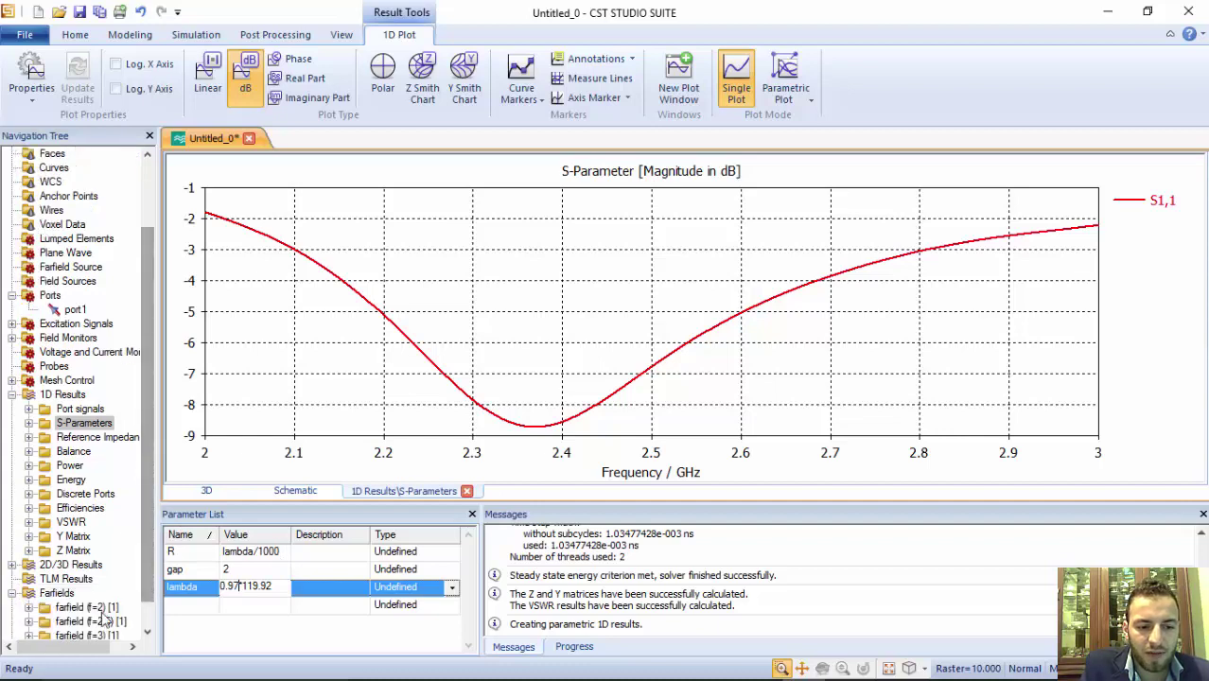
click(95, 621)
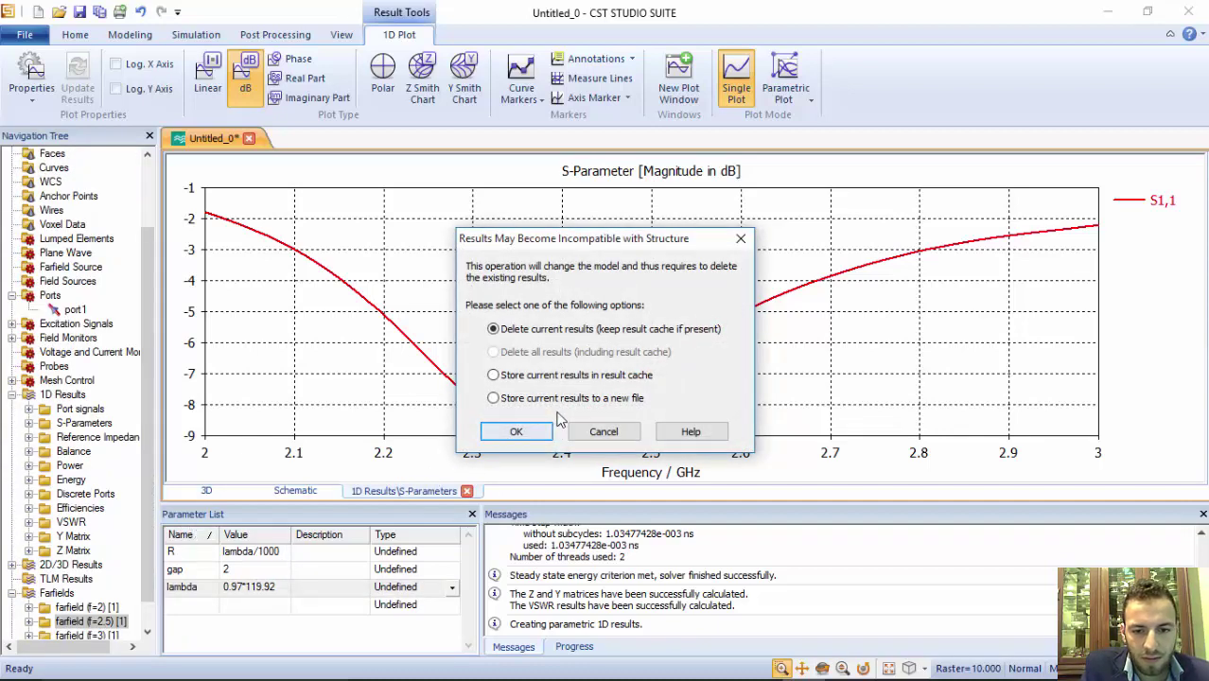
click(517, 432)
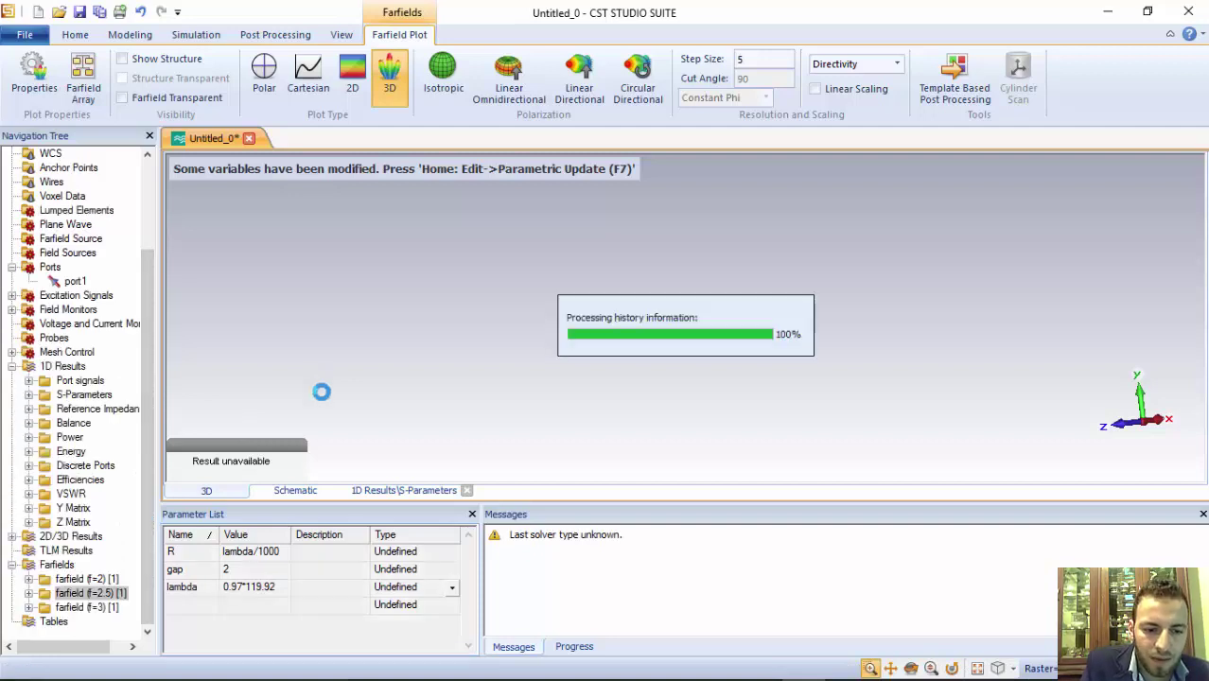
key(F7)
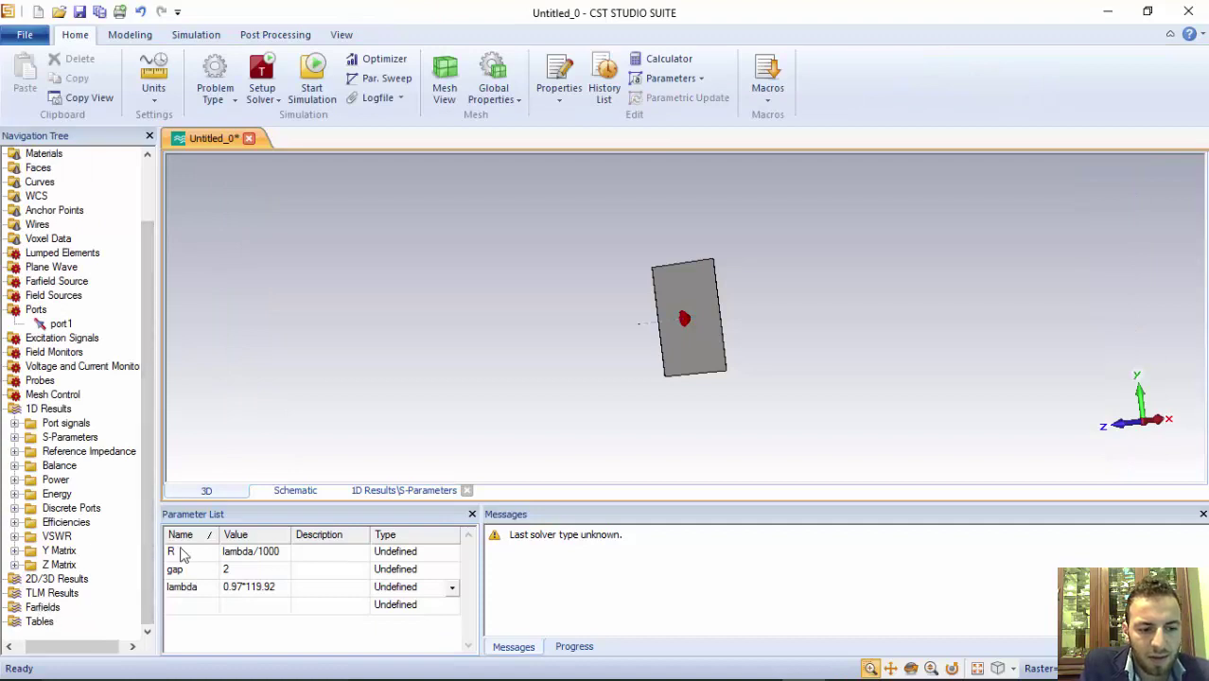
Open the ground_plane brick definition for editing and set Xmin to -lambda/8 and Xmax to lambda/8.
drag(111, 648, 76, 648)
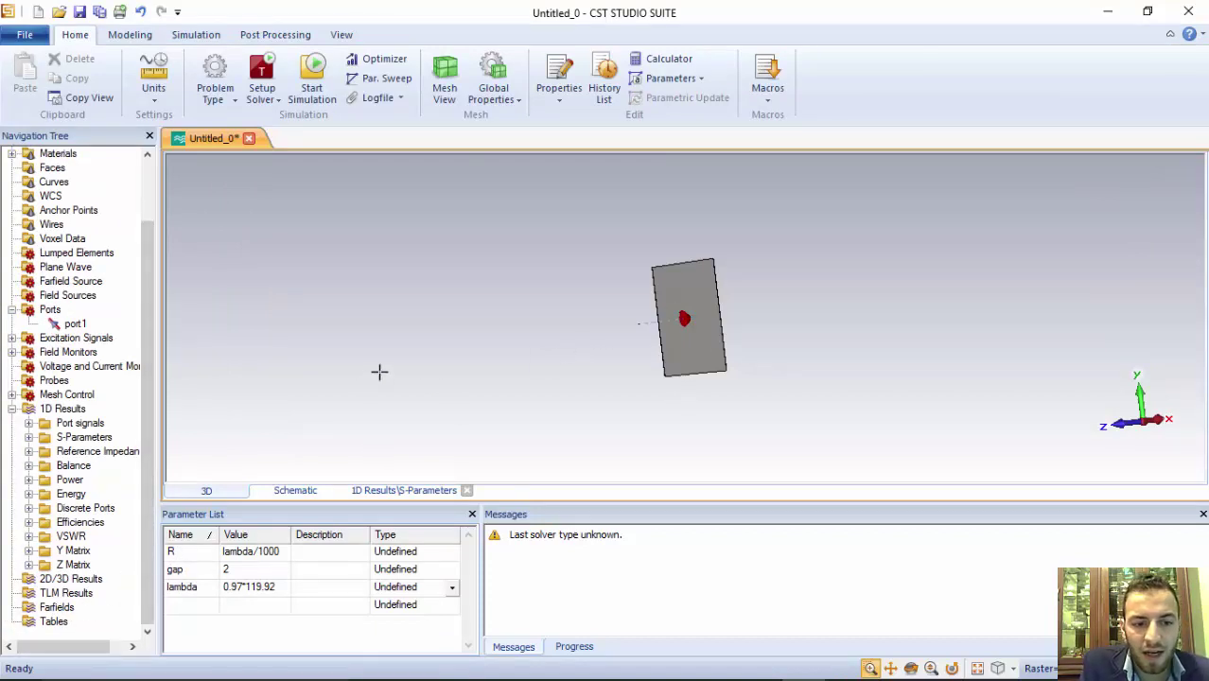
drag(152, 262, 142, 210)
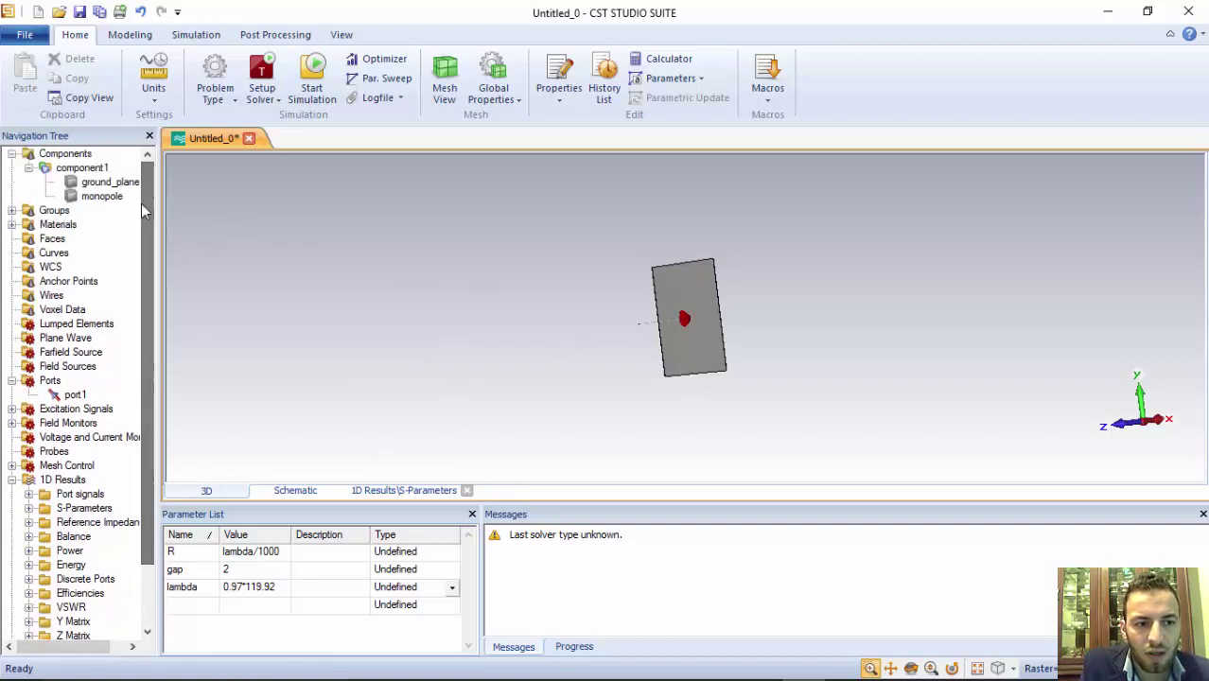
click(108, 182)
double_click(109, 181)
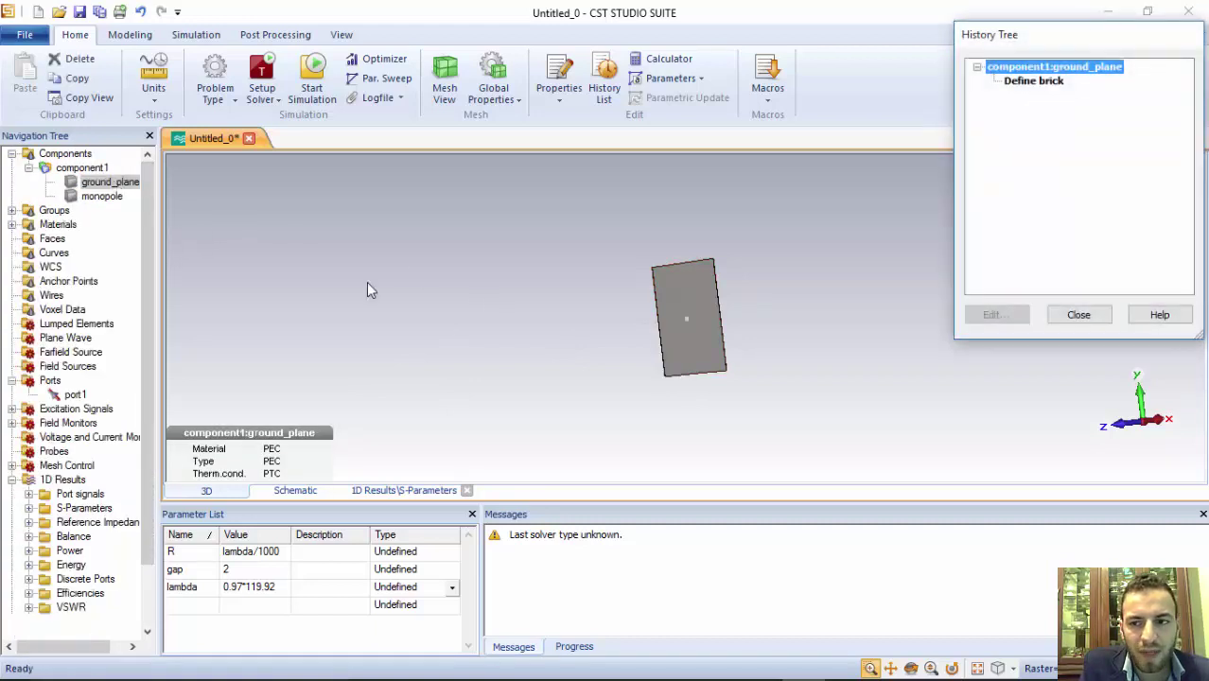
double_click(1034, 81)
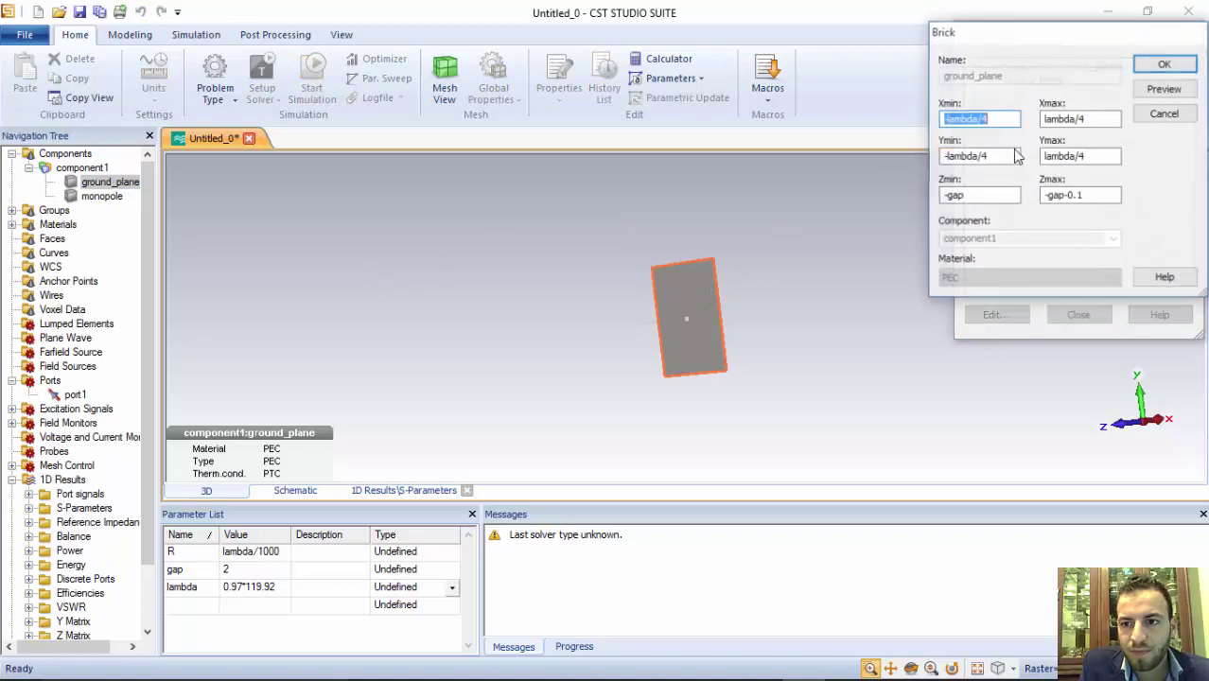
click(998, 121)
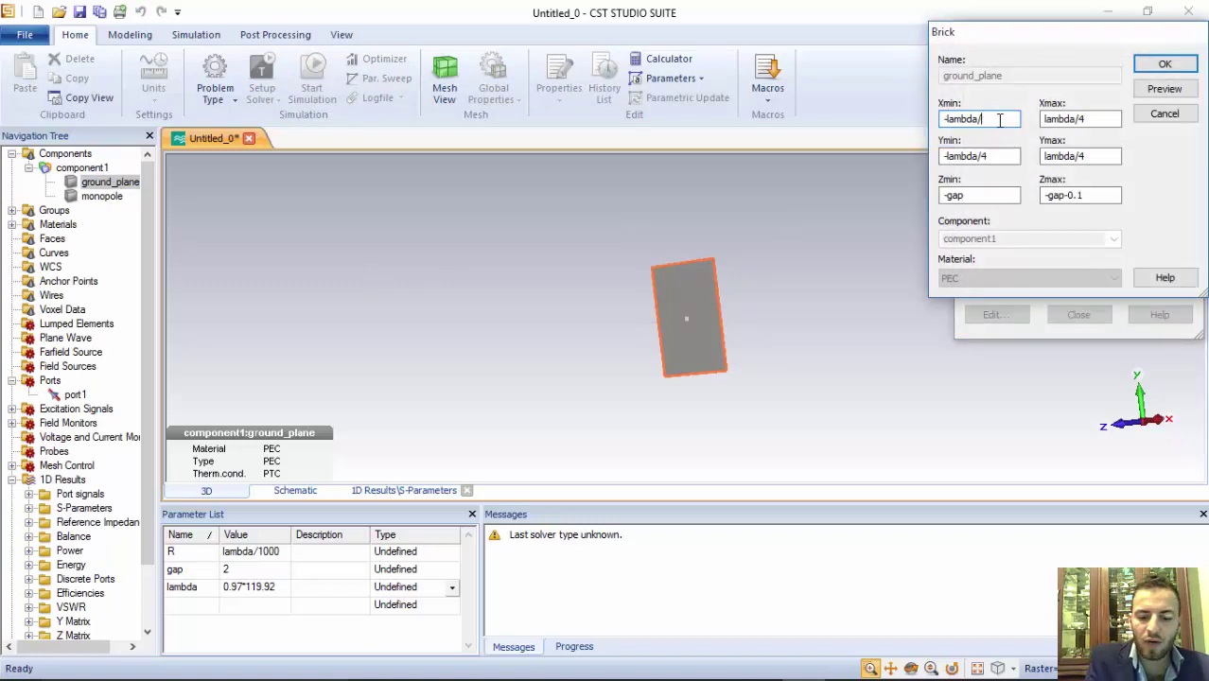
click(1103, 119)
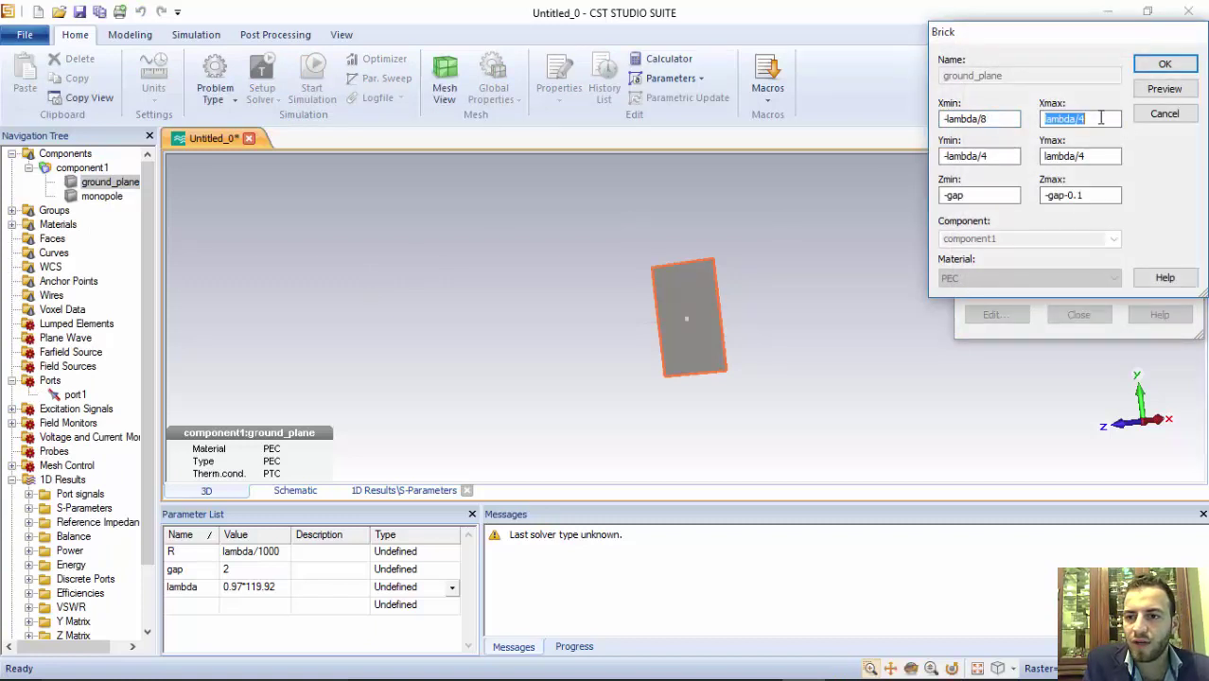
click(1099, 118)
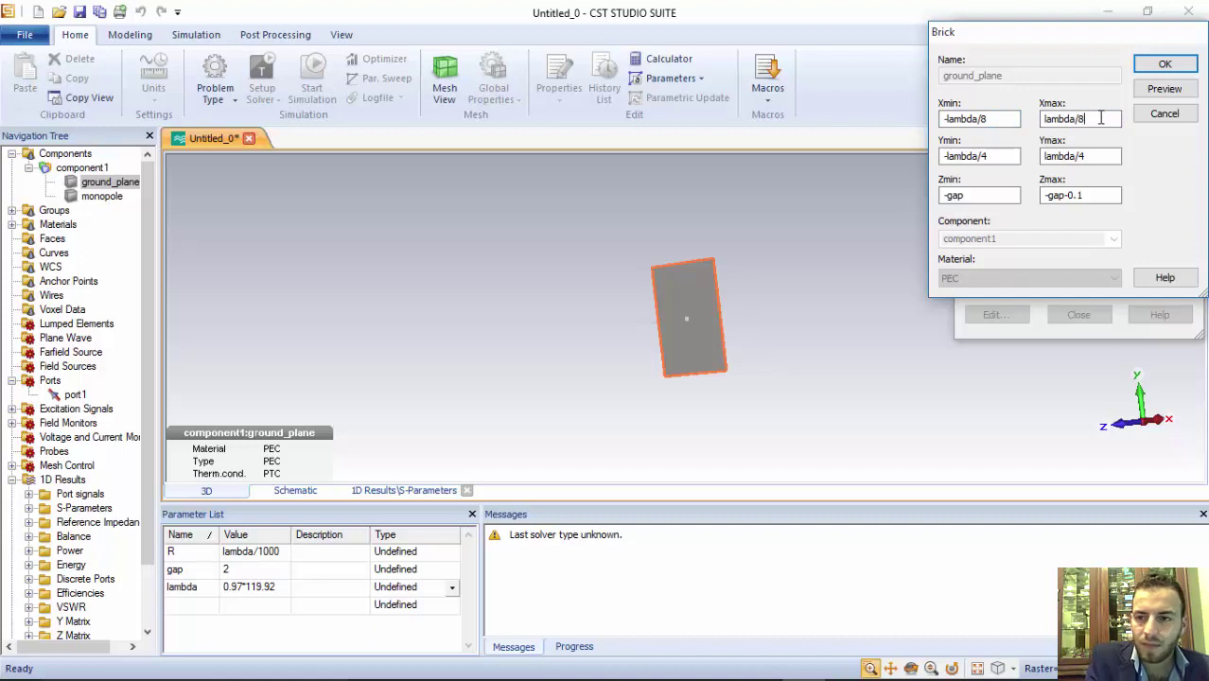
Set the ground plane brick's Ymin to -lambda/8 and Ymax to lambda/8.
click(993, 156)
click(993, 158)
key(BackSpace)
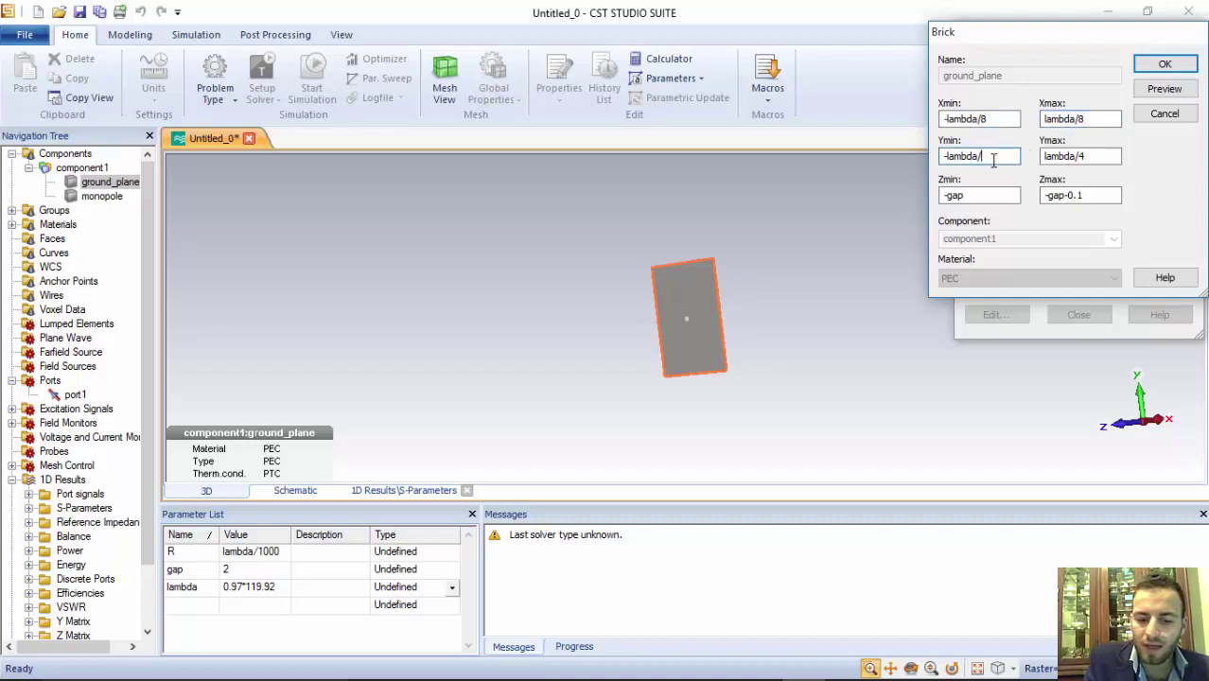
click(1090, 157)
click(1090, 157)
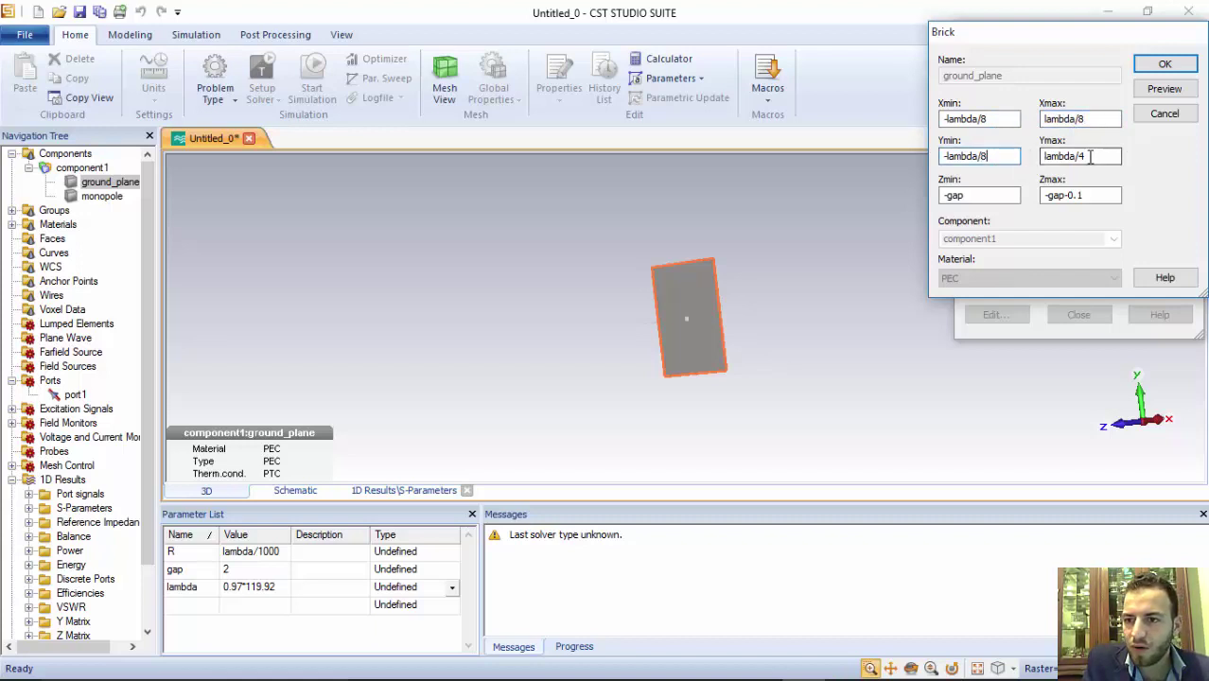
key(BackSpace)
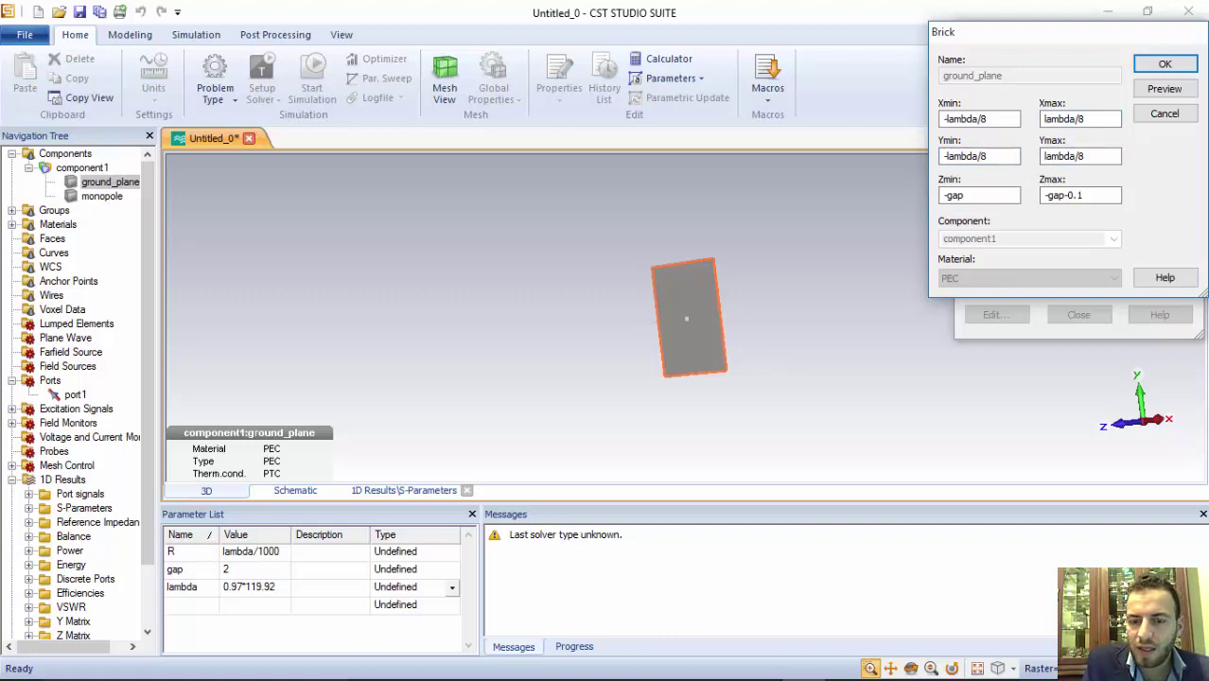
Preview and apply the resized ground plane brick, deleting the current results, and leave the shape's history.
click(1162, 91)
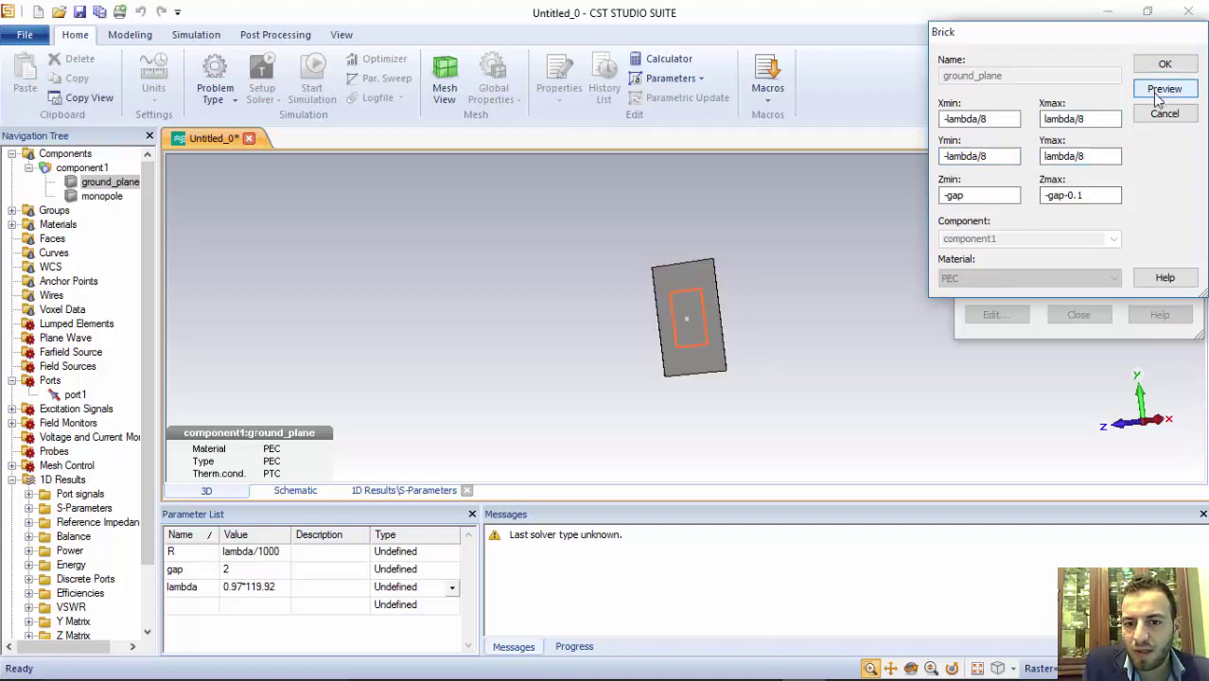
click(1164, 64)
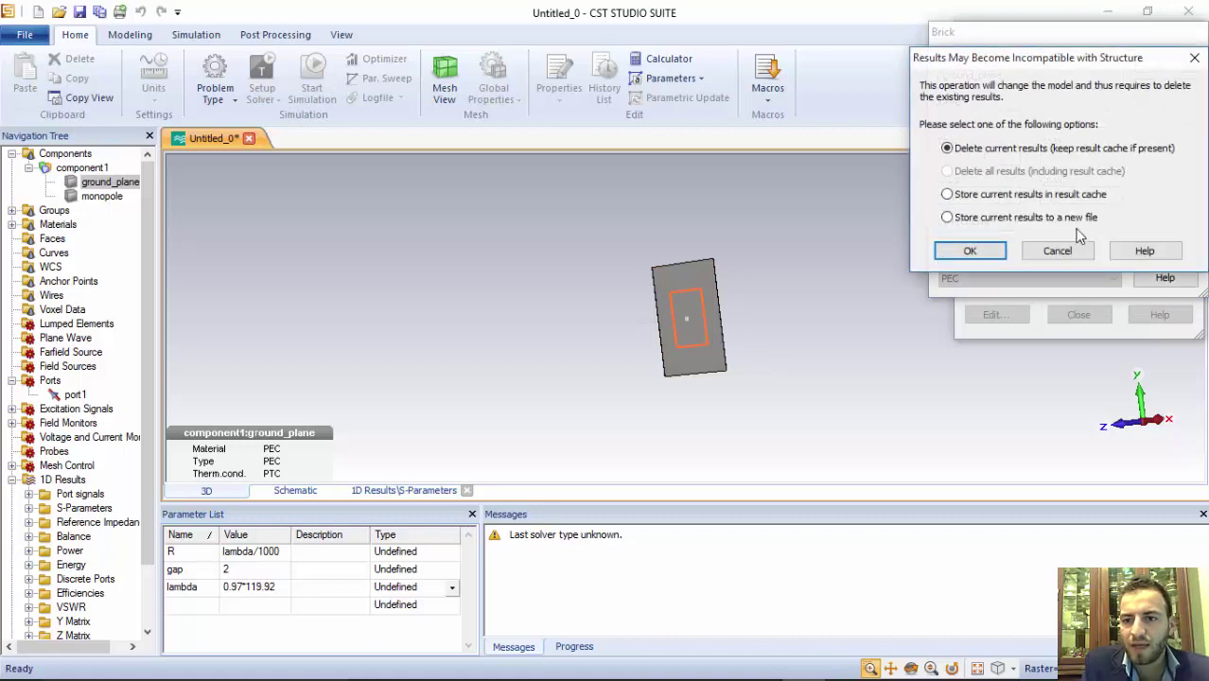
click(974, 252)
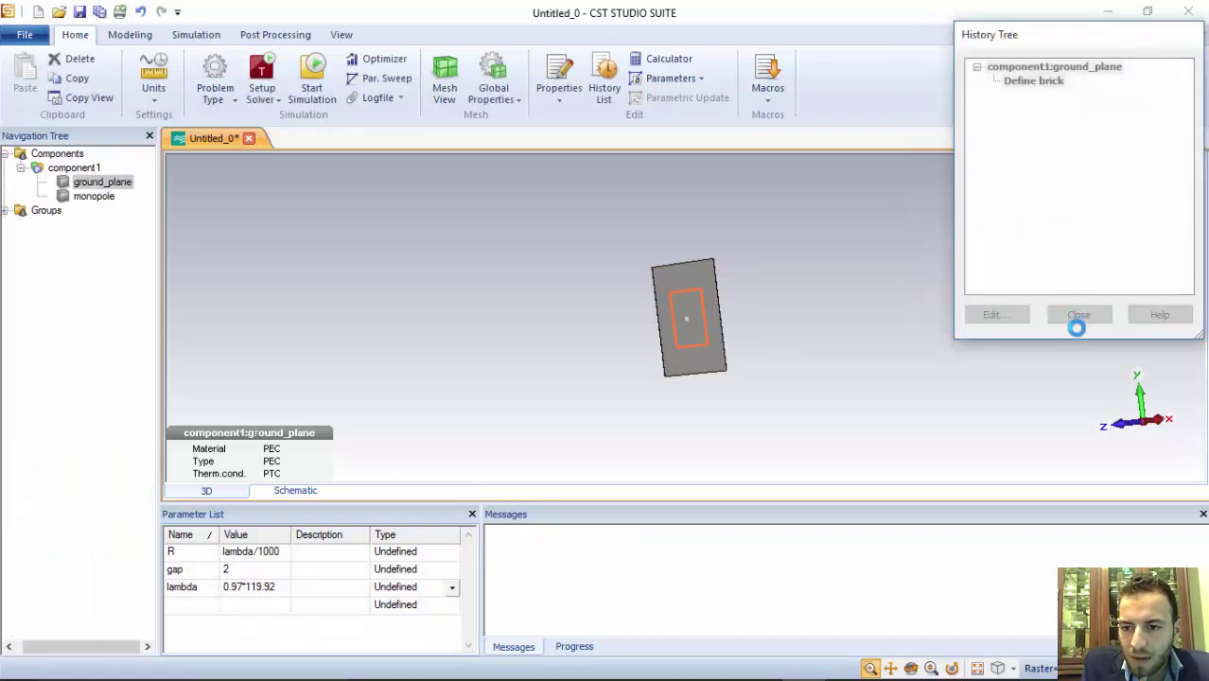
click(1080, 320)
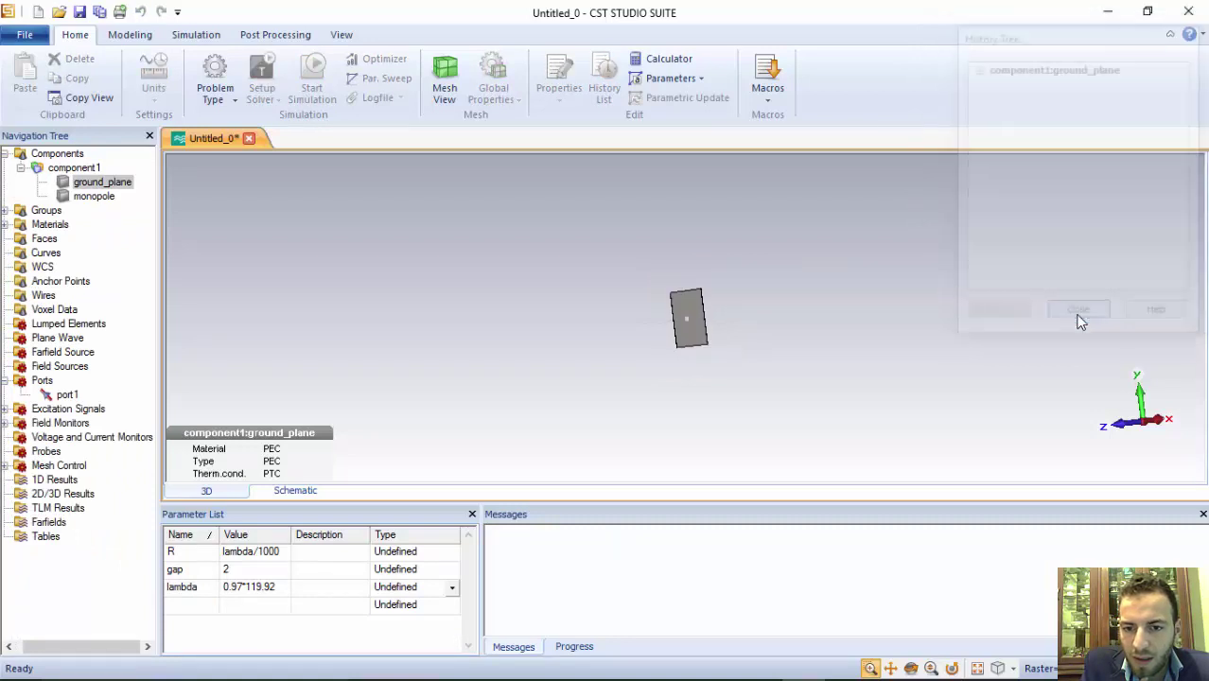
Run the time domain solver on the antenna with the smaller ground plane and display the S-parameter curve.
drag(721, 262, 633, 397)
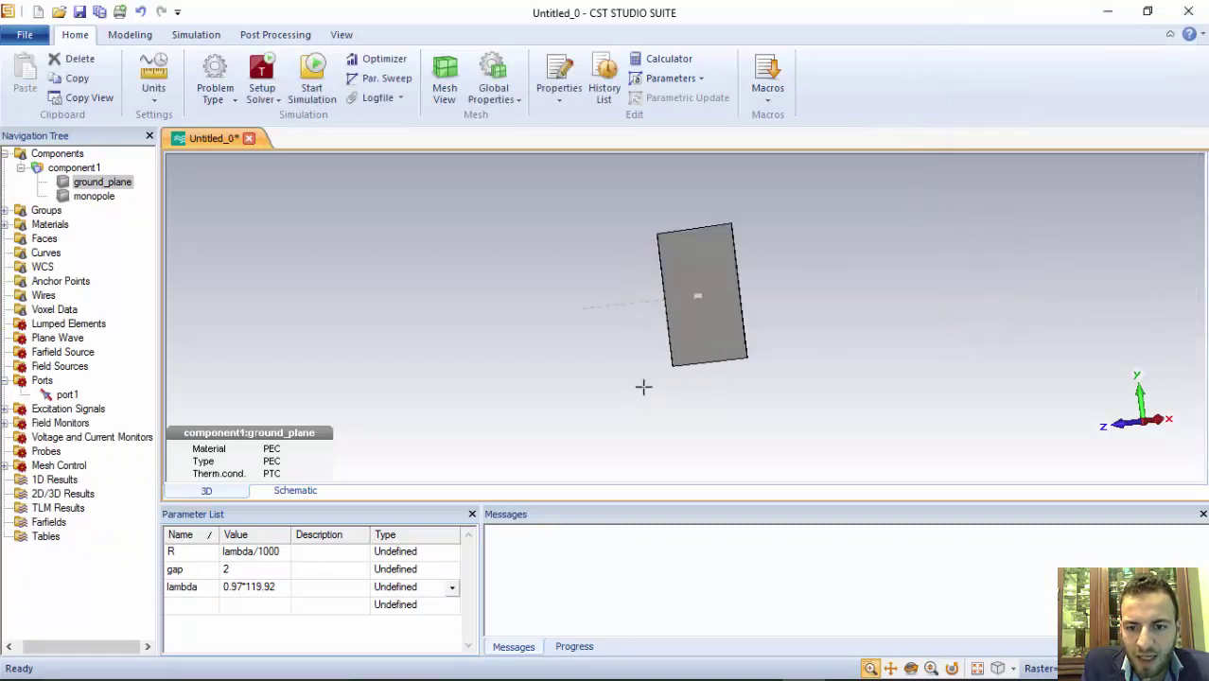
scroll(571, 431, up, 1)
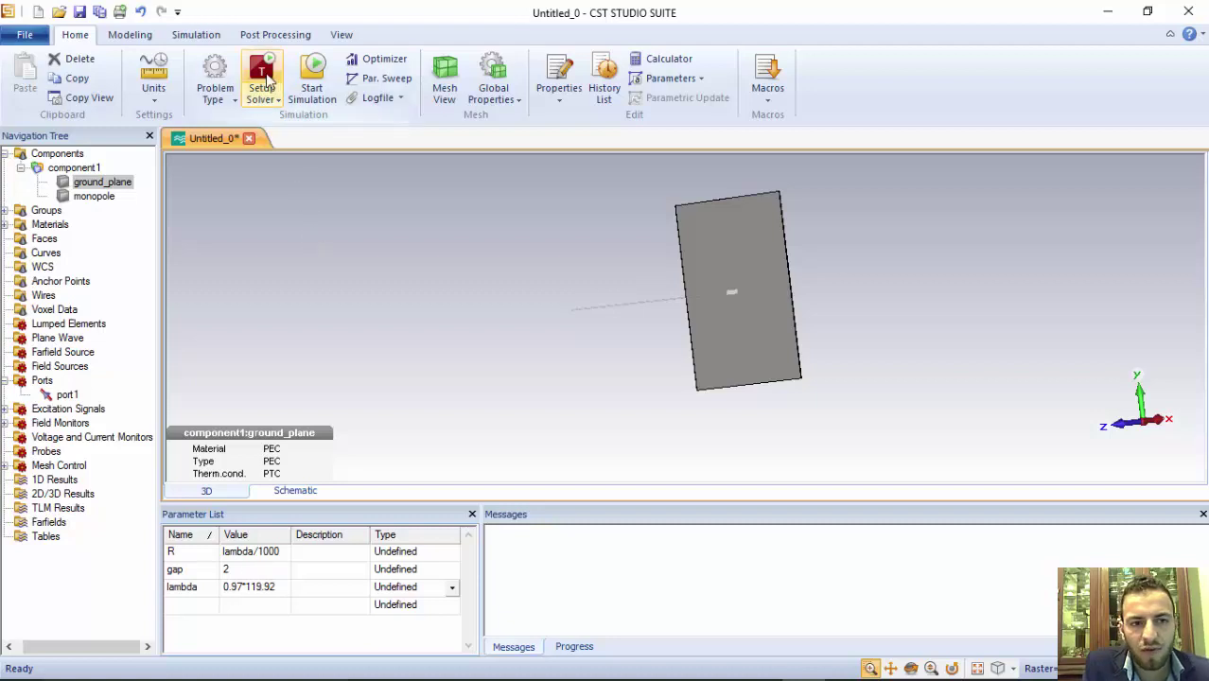
click(264, 79)
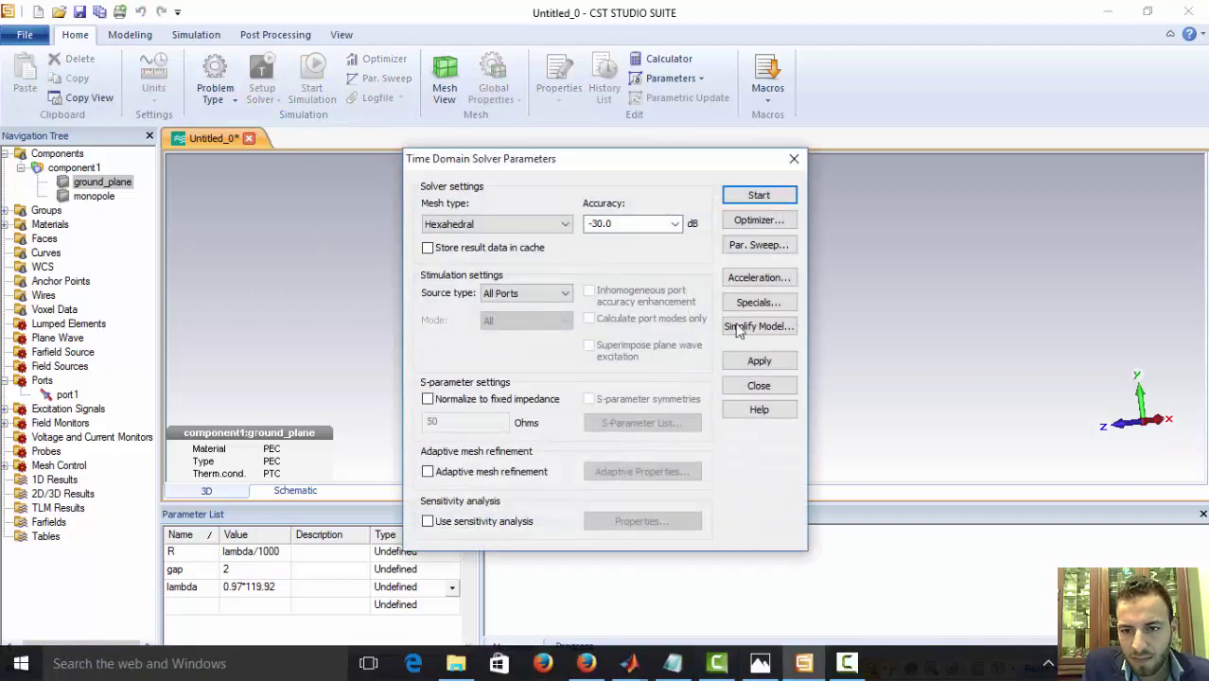
click(757, 196)
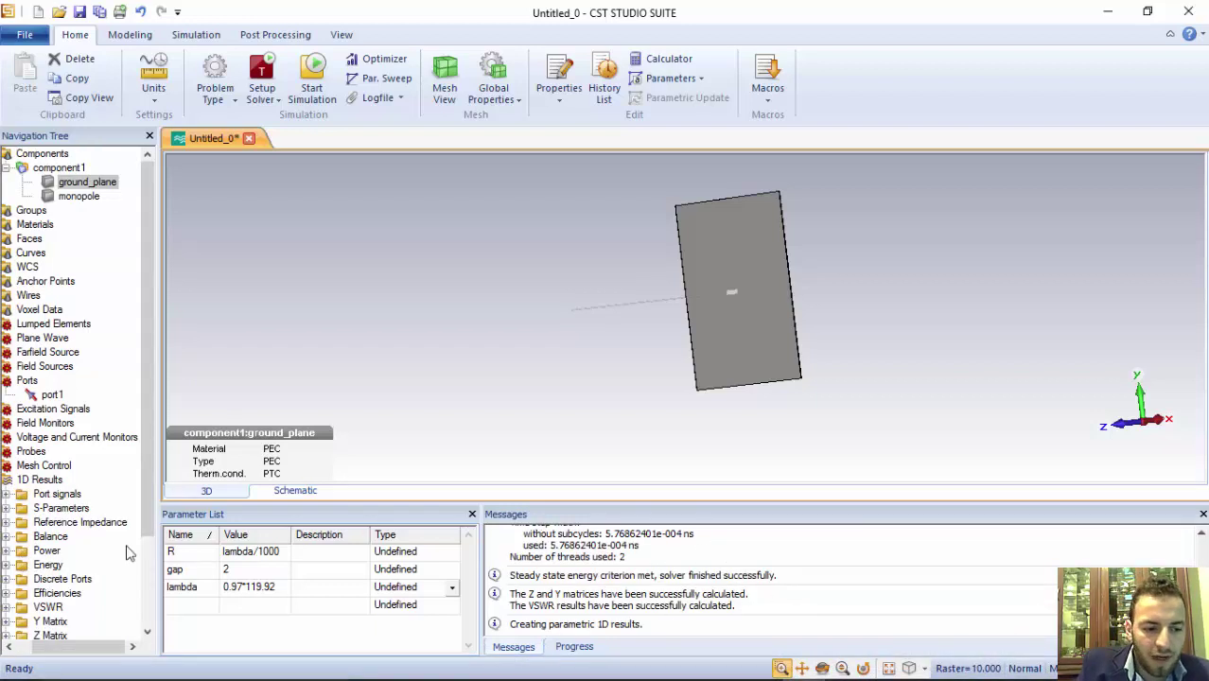
click(64, 508)
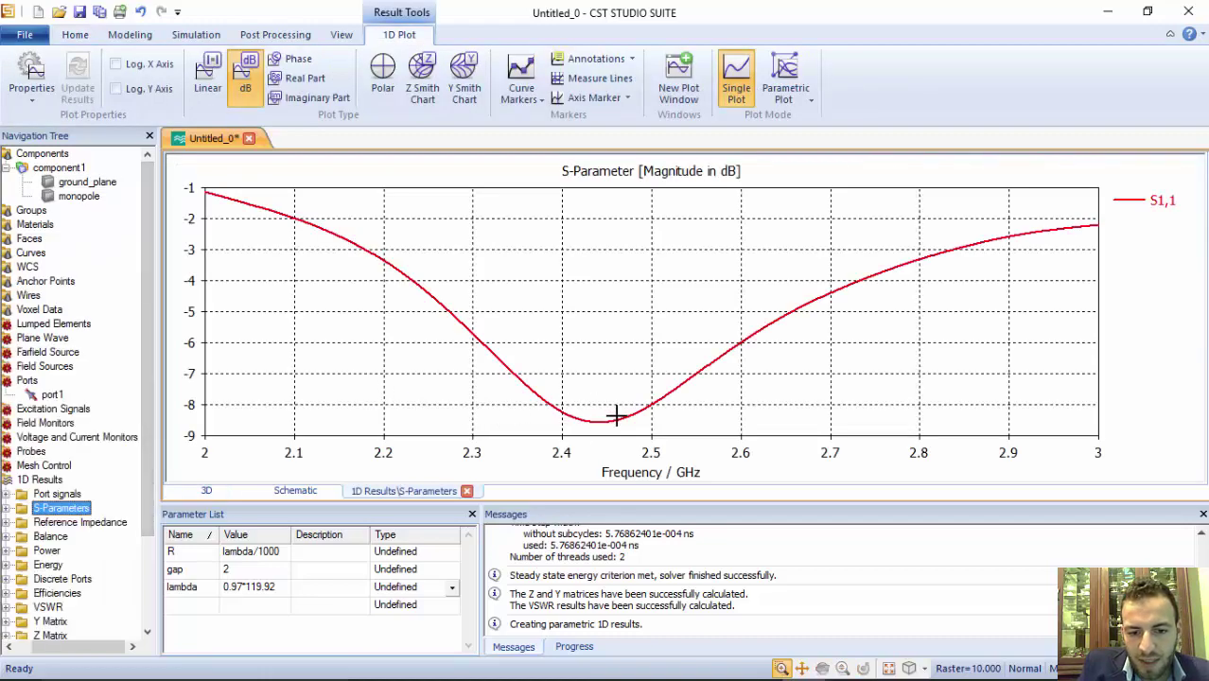
Examine the 3D farfield directivity pattern at 2.5 GHz and return to the S-parameter plot.
mouse_move(239, 590)
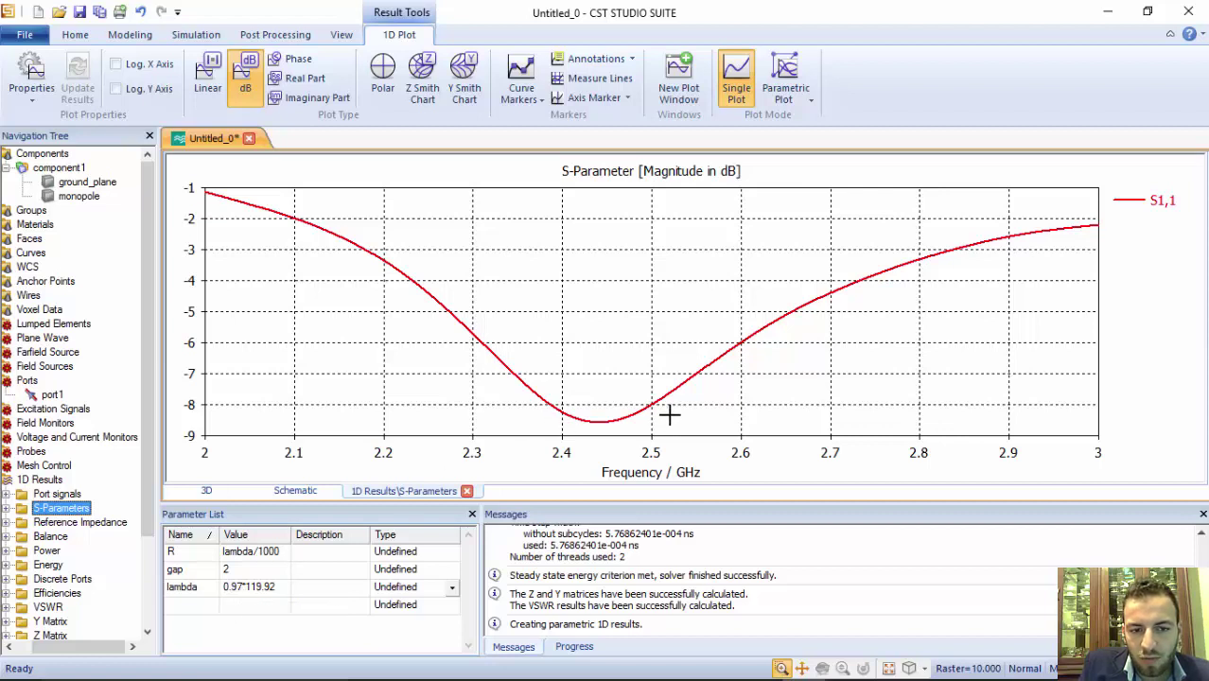
scroll(150, 463, down, 3)
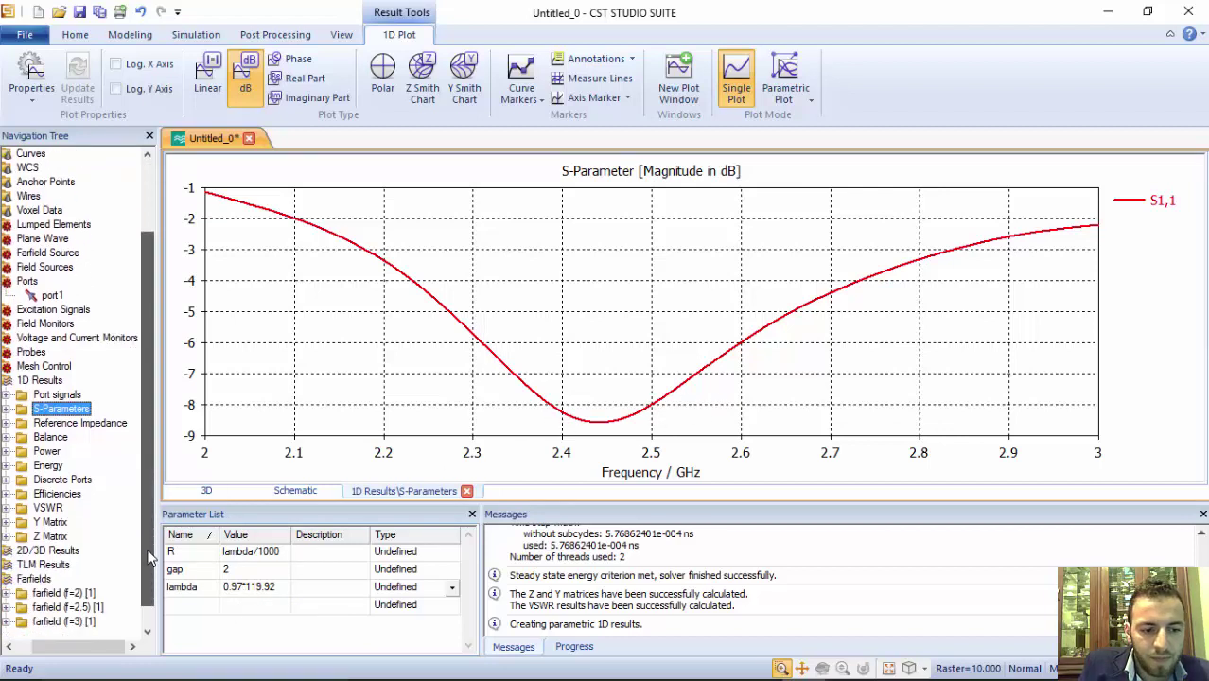
click(57, 593)
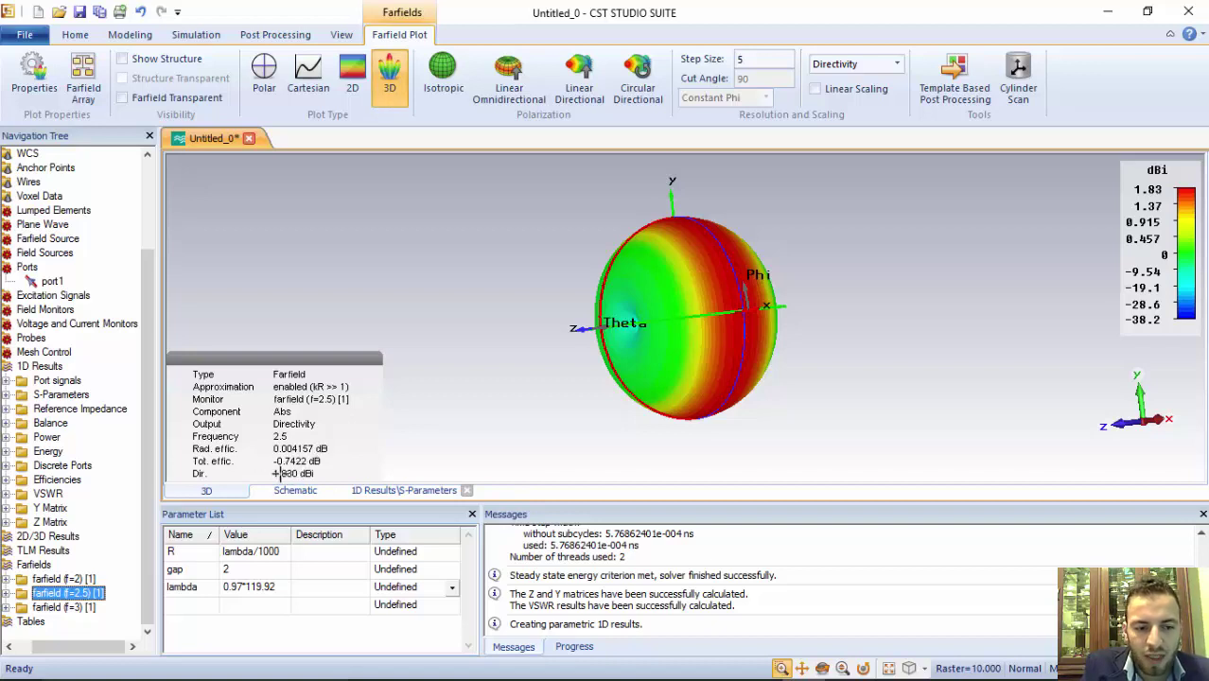
click(63, 395)
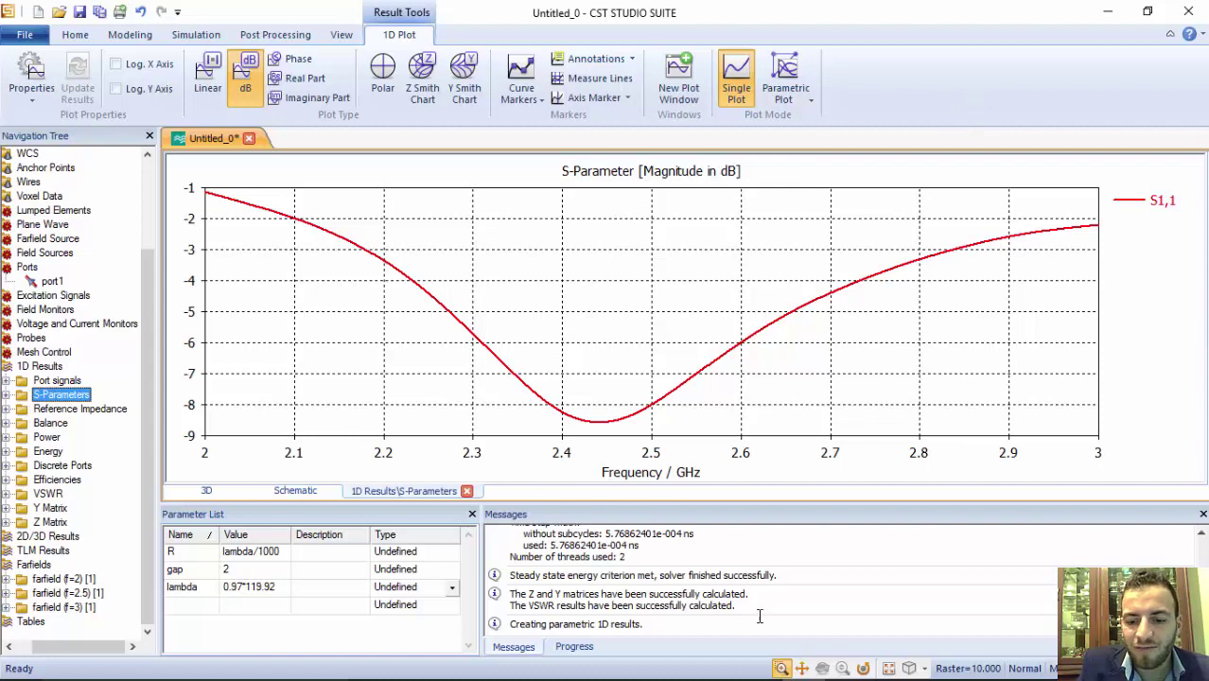
mouse_move(756, 679)
click(846, 666)
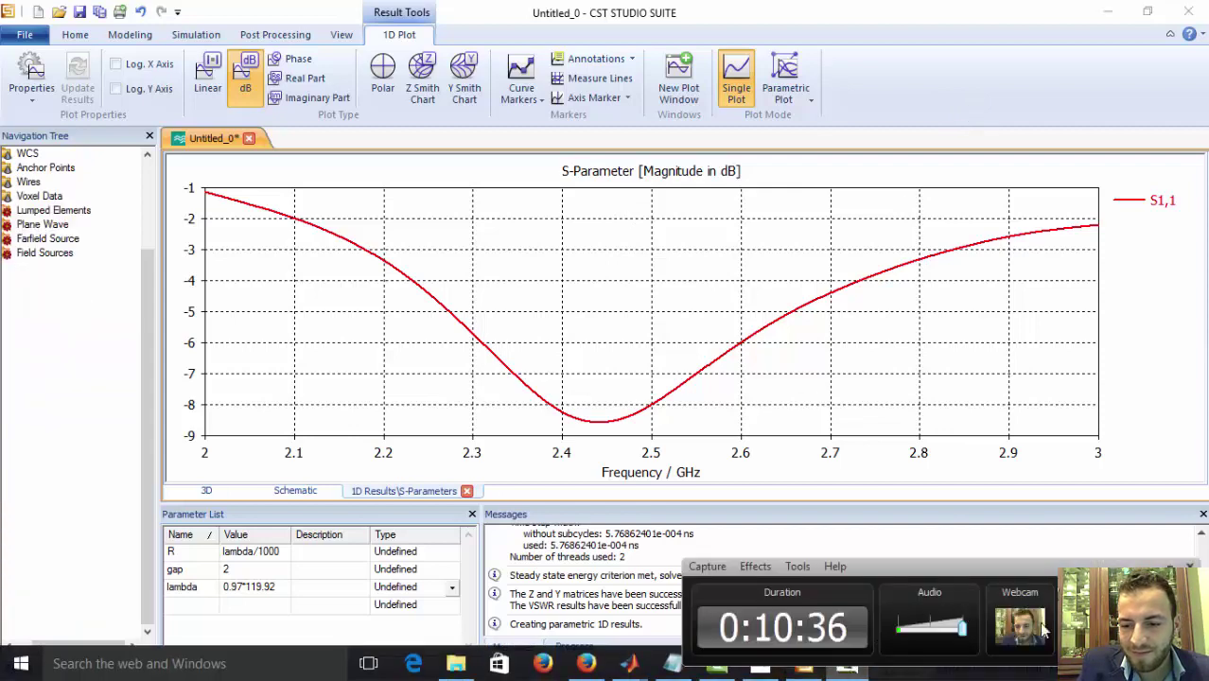